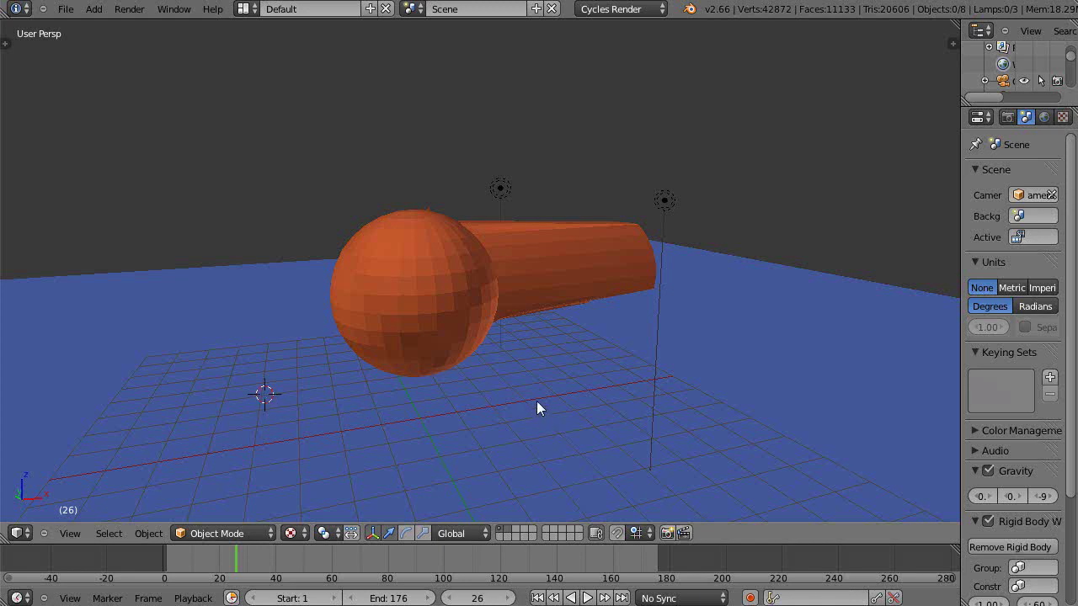
Play back the finished explosion animation in the viewport, view the flying fragments up close, and stop the playback
scroll(536, 401, down, 2)
scroll(530, 401, up, 3)
scroll(527, 401, down, 3)
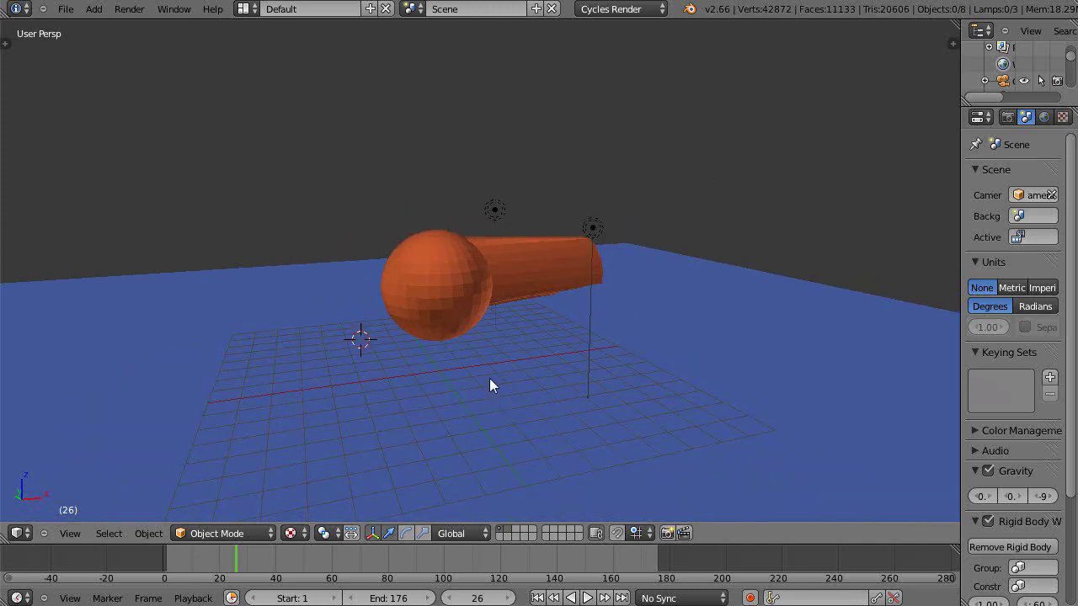
key(alt+a)
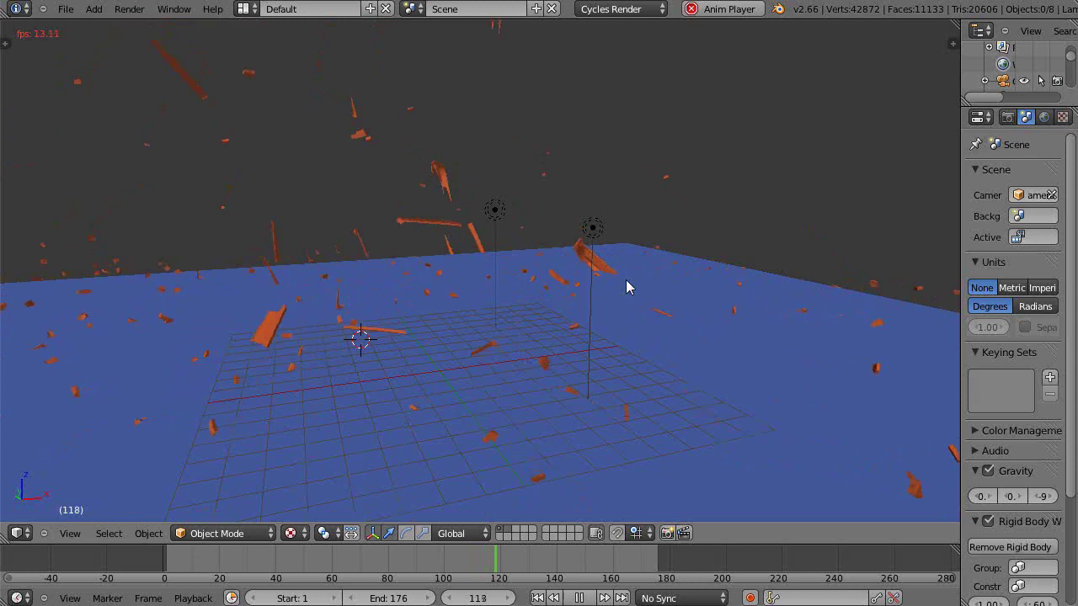
scroll(607, 288, up, 3)
middle_drag(619, 303, 589, 306)
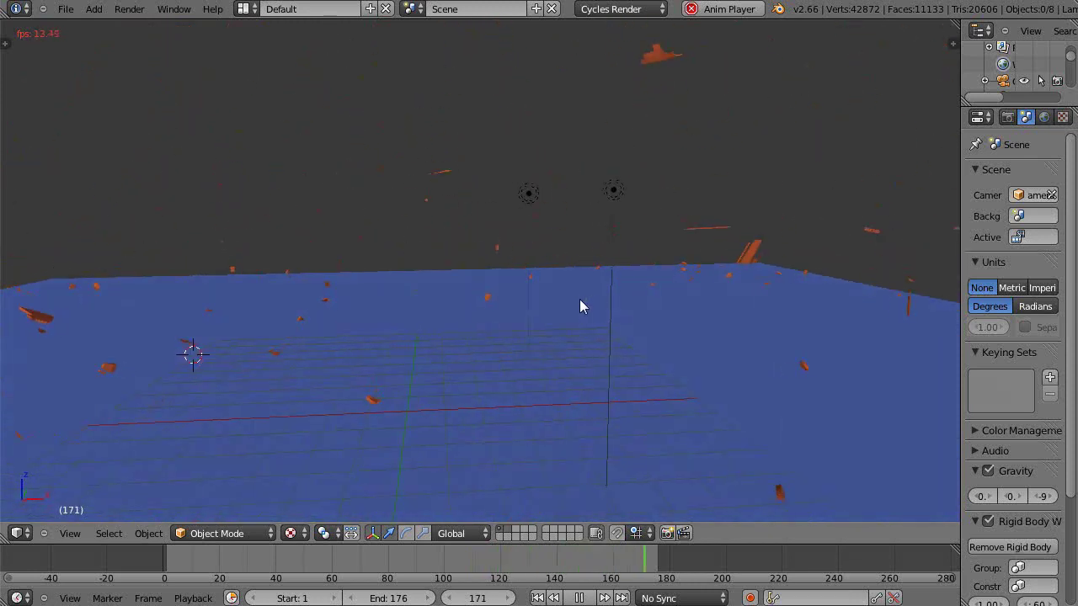
key(Escape)
Delete the orange exploding sphere object from the scene
scroll(570, 301, down, 4)
right_click(457, 280)
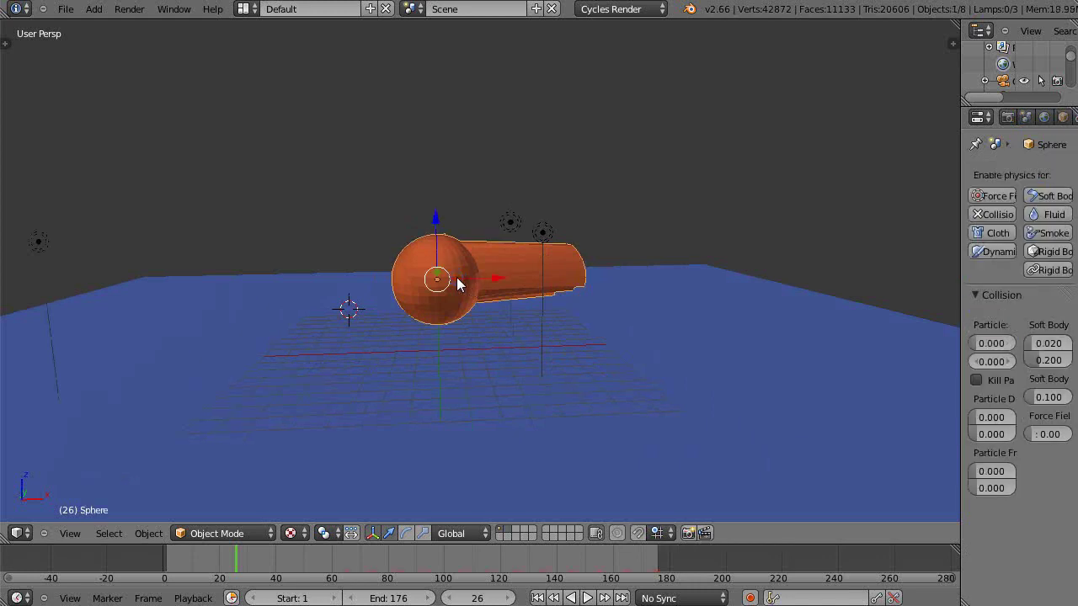
key(x)
click(457, 280)
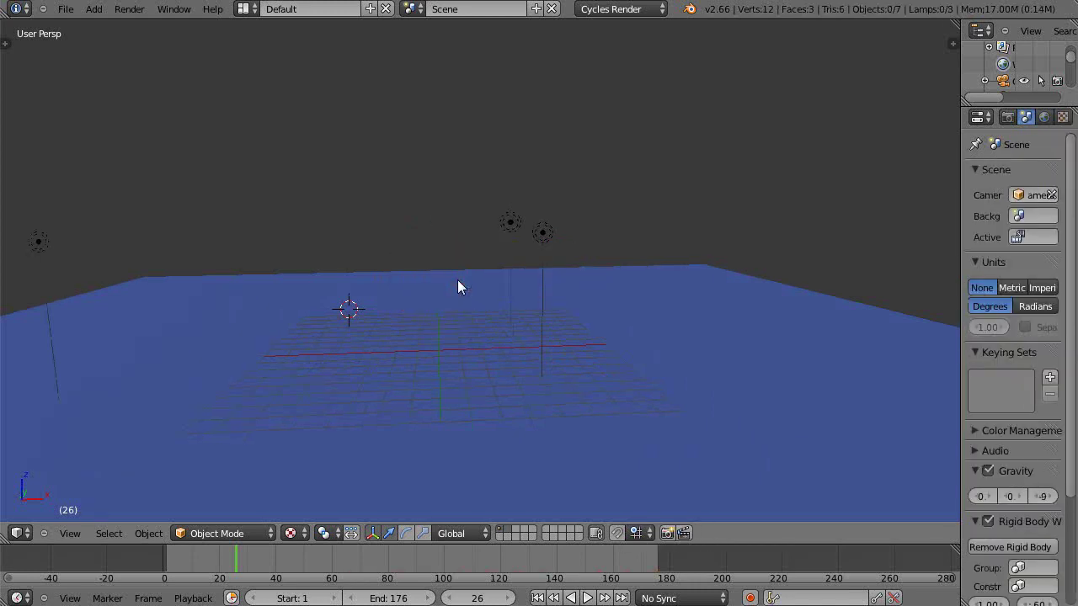
Add a cube mesh, shift it along X toward the middle of the grid and raise it slightly above the plane
right_click(457, 281)
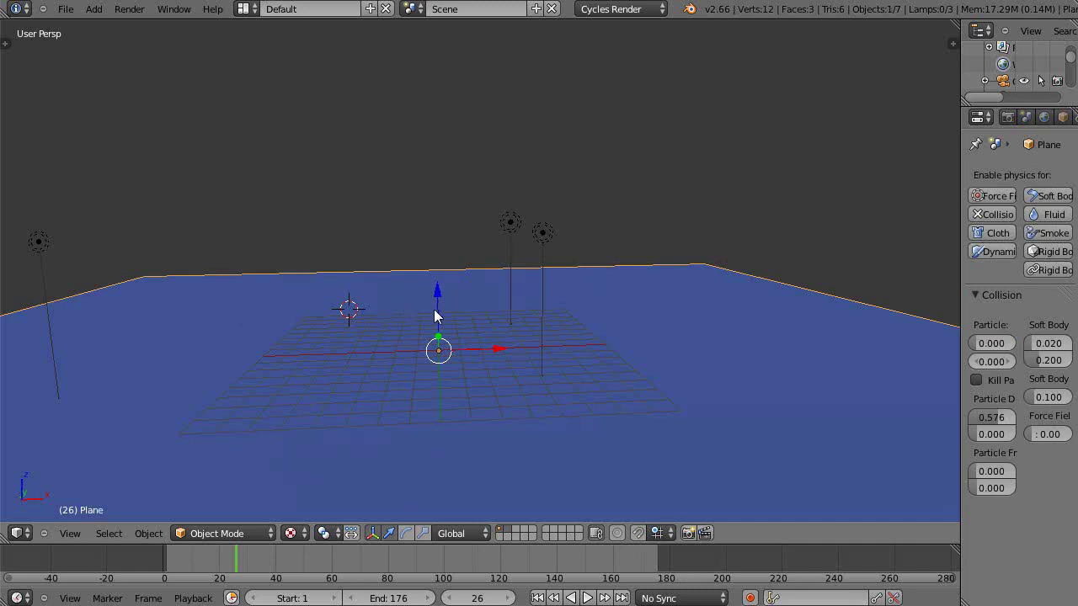
key(shift+a)
mouse_move(417, 118)
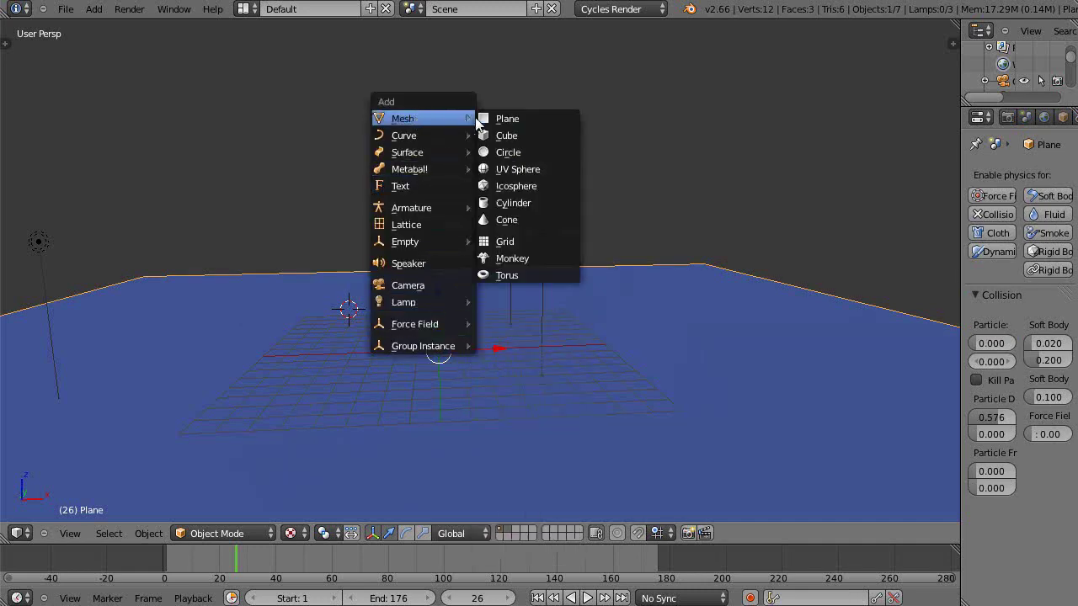
click(502, 135)
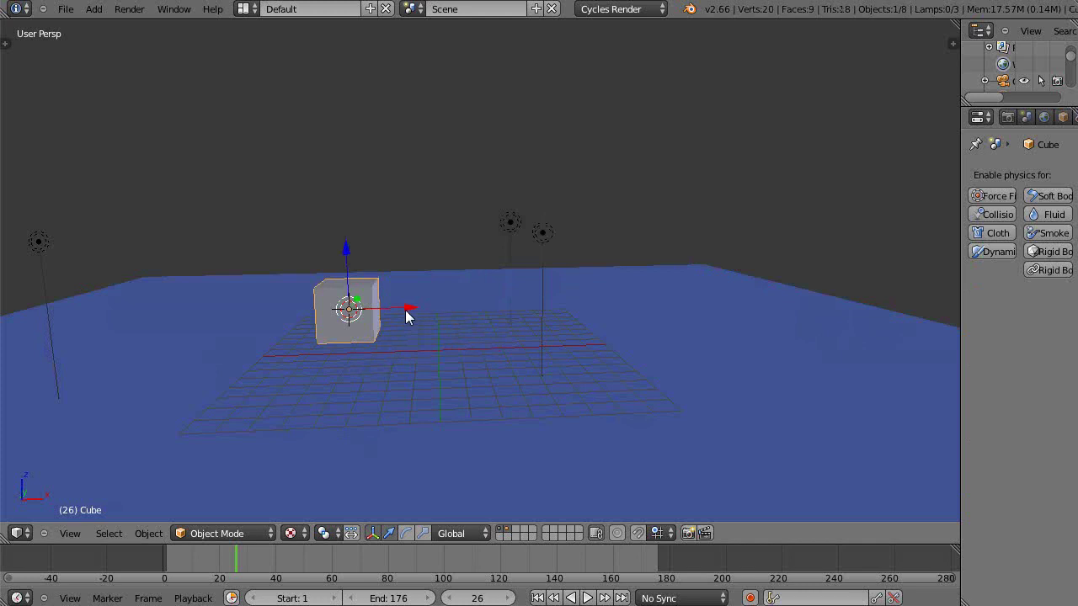
drag(406, 313, 509, 309)
drag(444, 245, 441, 231)
Stretch the cube along the global X axis into a long block
key(s)
key(x)
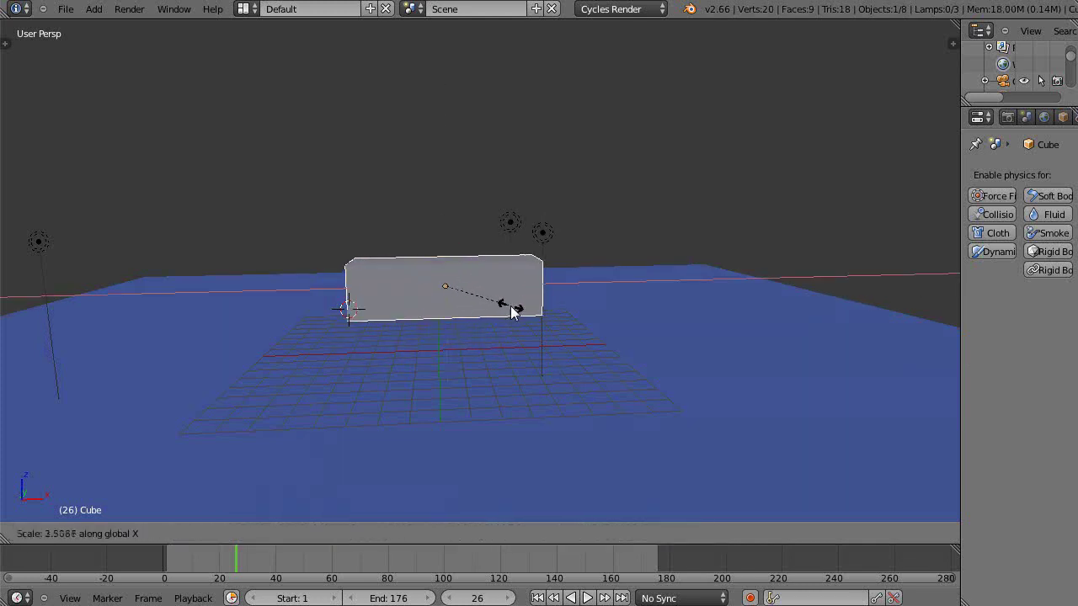
click(565, 316)
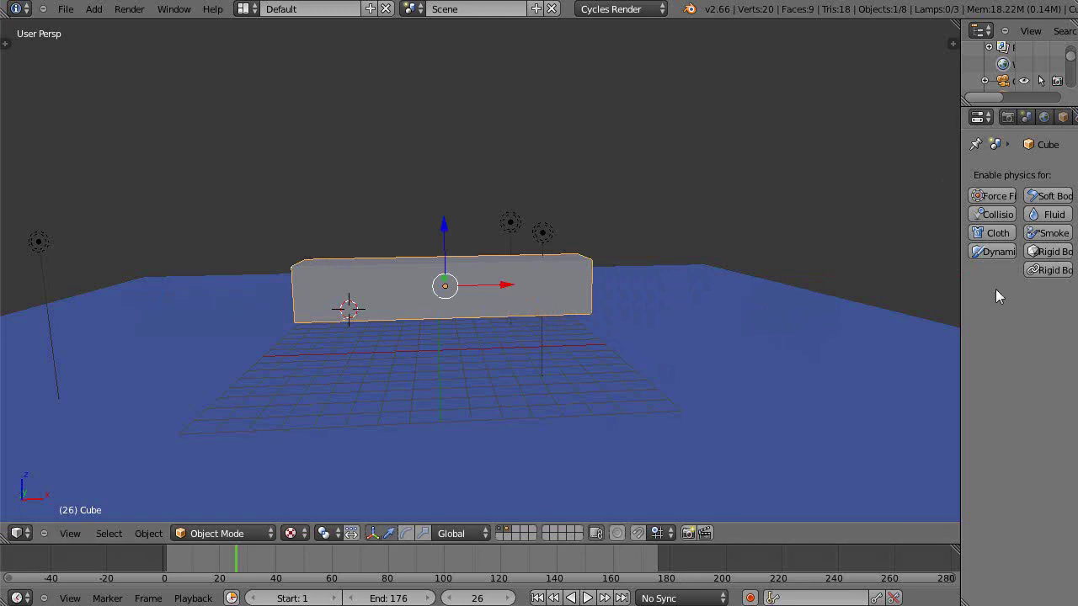
Assign the existing orange material named "Material" to the block
drag(962, 291, 887, 294)
click(1065, 117)
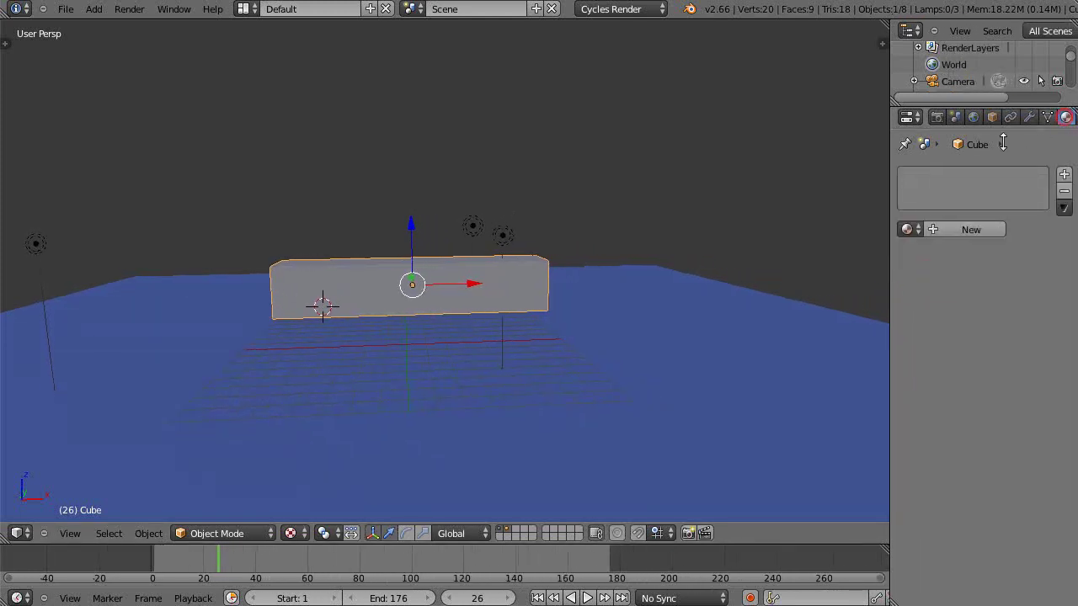
click(907, 229)
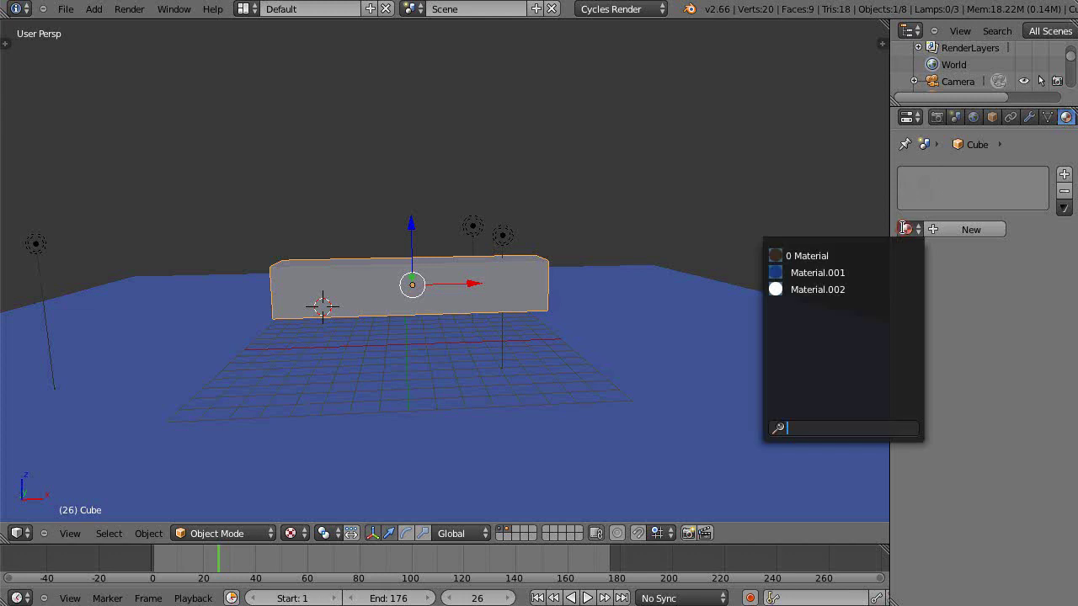
click(825, 254)
Scale the whole block up uniformly by about 1.44 and switch to Edit Mode
scroll(674, 394, down, 1)
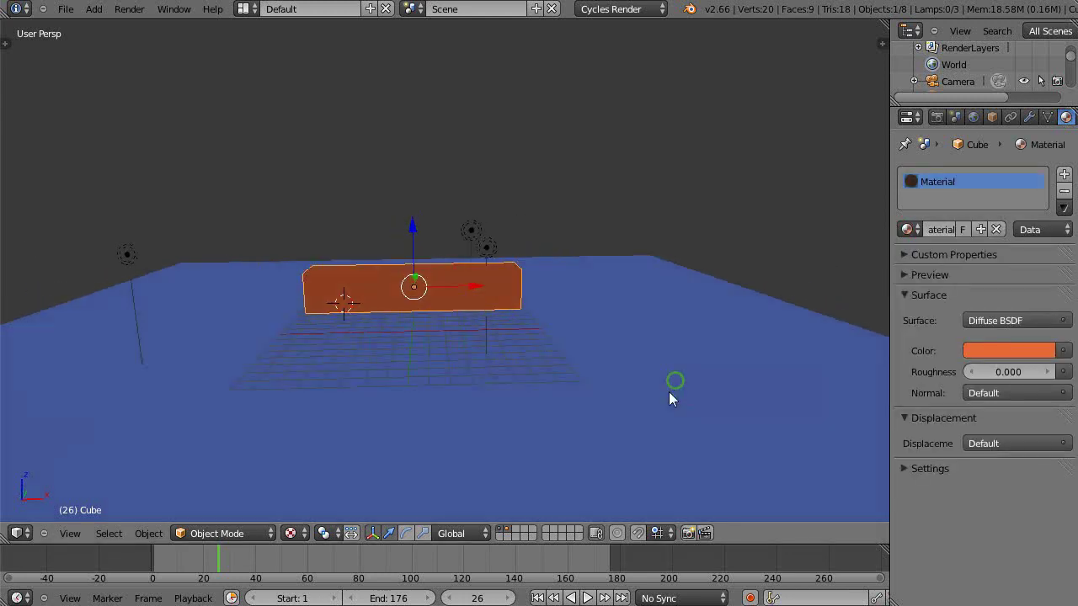
key(s)
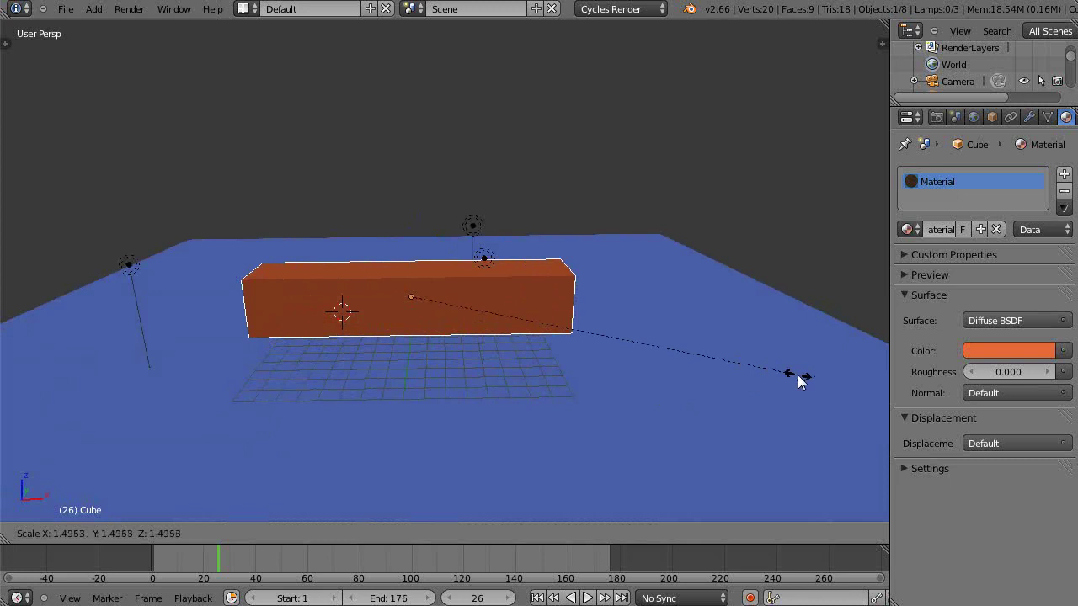
click(798, 377)
mouse_move(522, 353)
middle_down()
mouse_move(528, 341)
mouse_move(545, 370)
mouse_move(519, 366)
mouse_move(532, 369)
middle_up()
key(Tab)
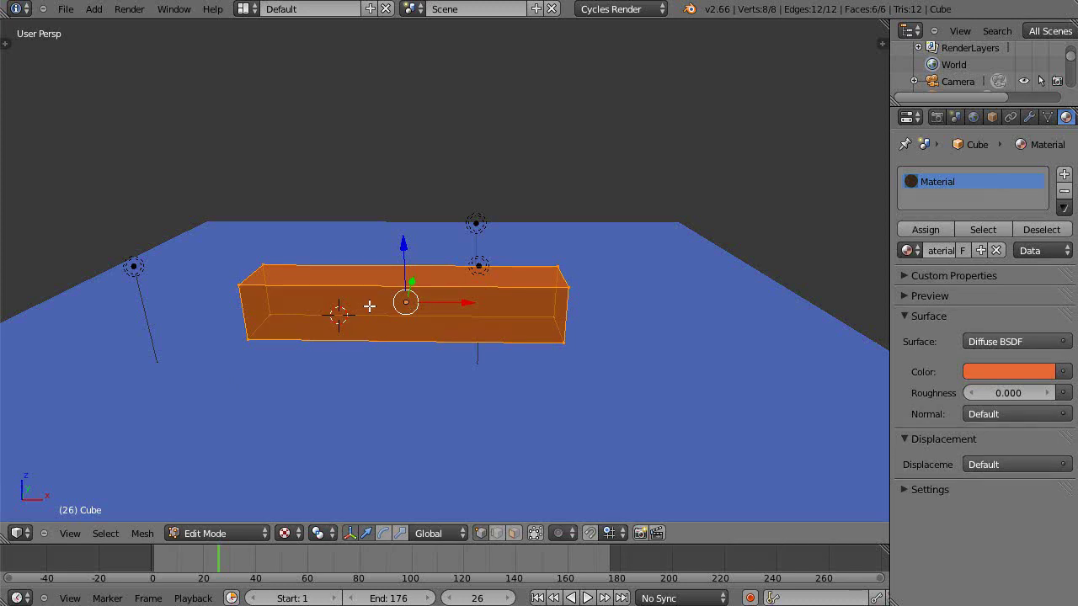
key(w)
click(315, 241)
key(w)
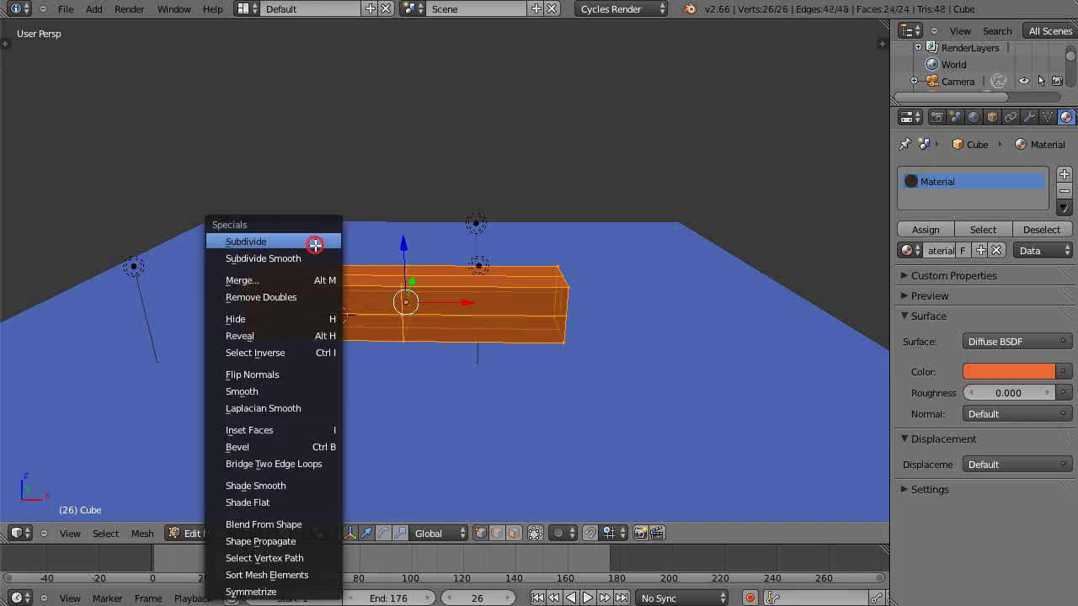
click(315, 242)
scroll(358, 298, up, 2)
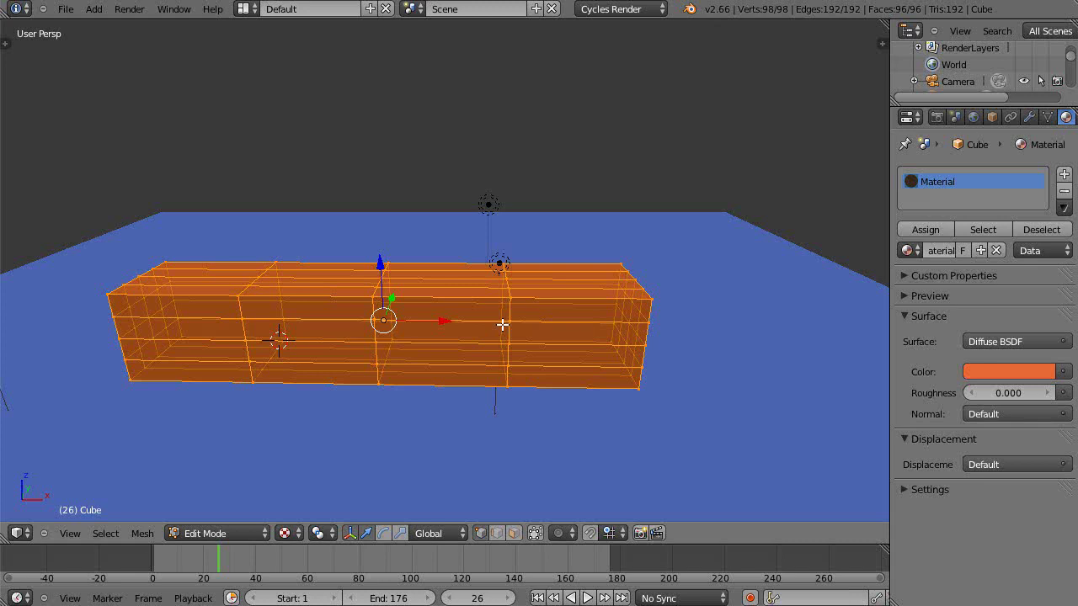
key(ctrl+z)
key(ctrl+z)
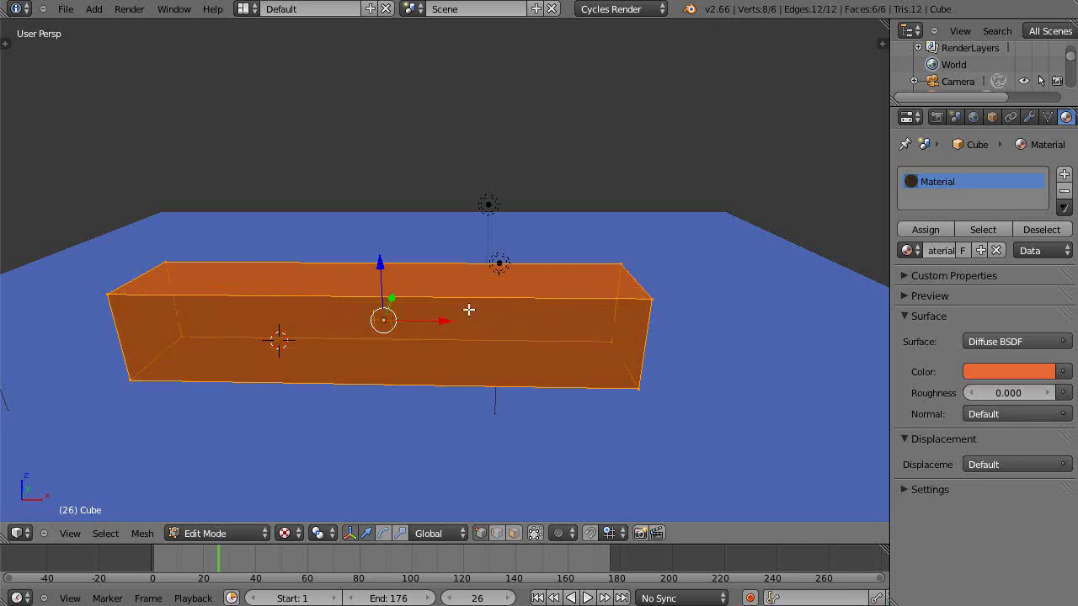
Cut five evenly spaced edge loops across the length of the block
key(ctrl+r)
scroll(467, 310, up, 4)
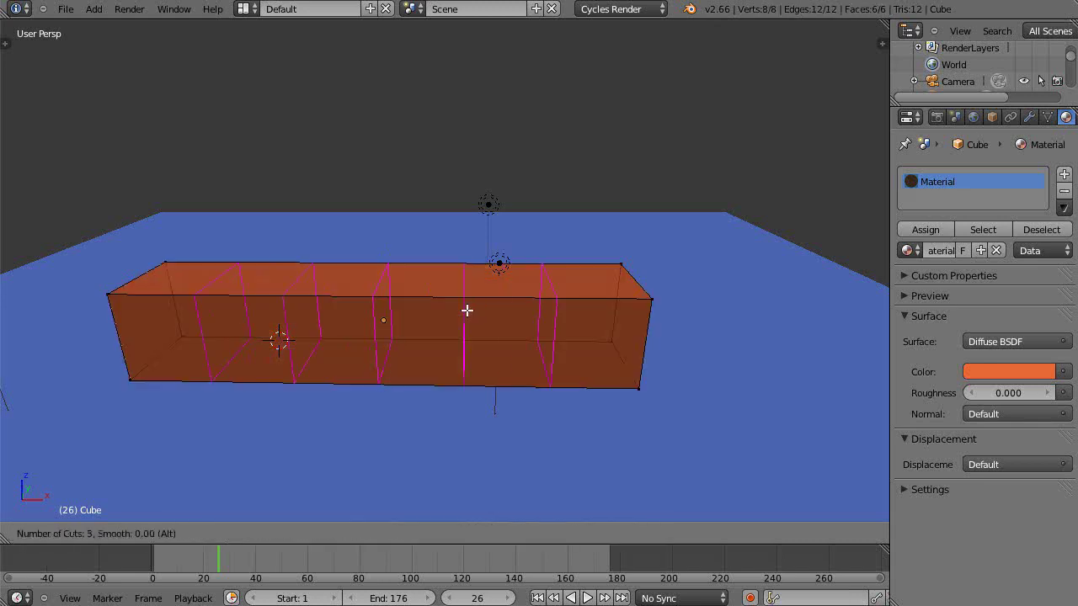
click(468, 310)
right_click(467, 310)
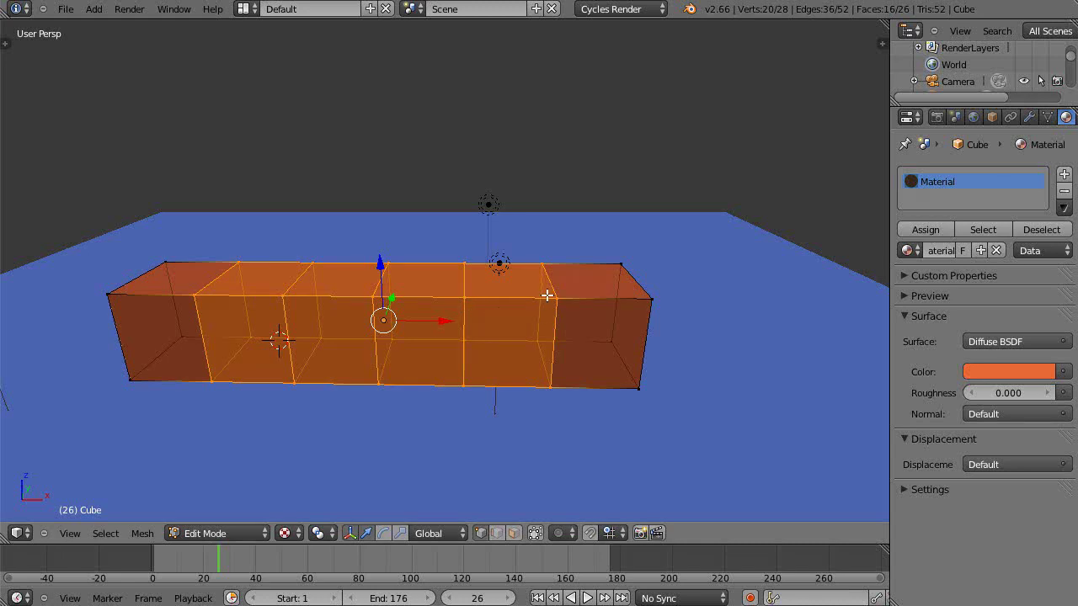
key(w)
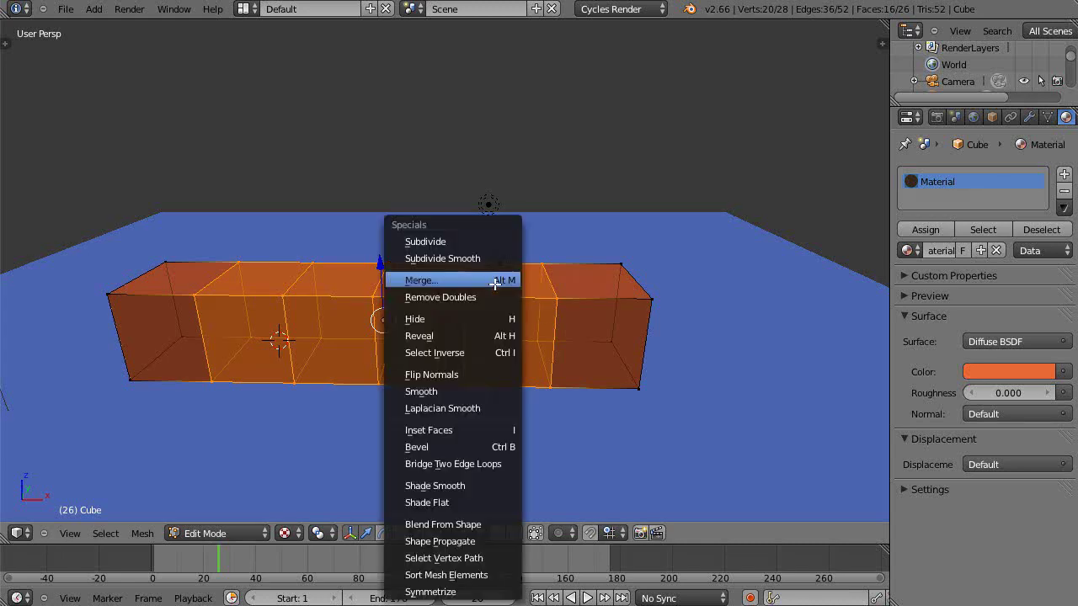
click(458, 248)
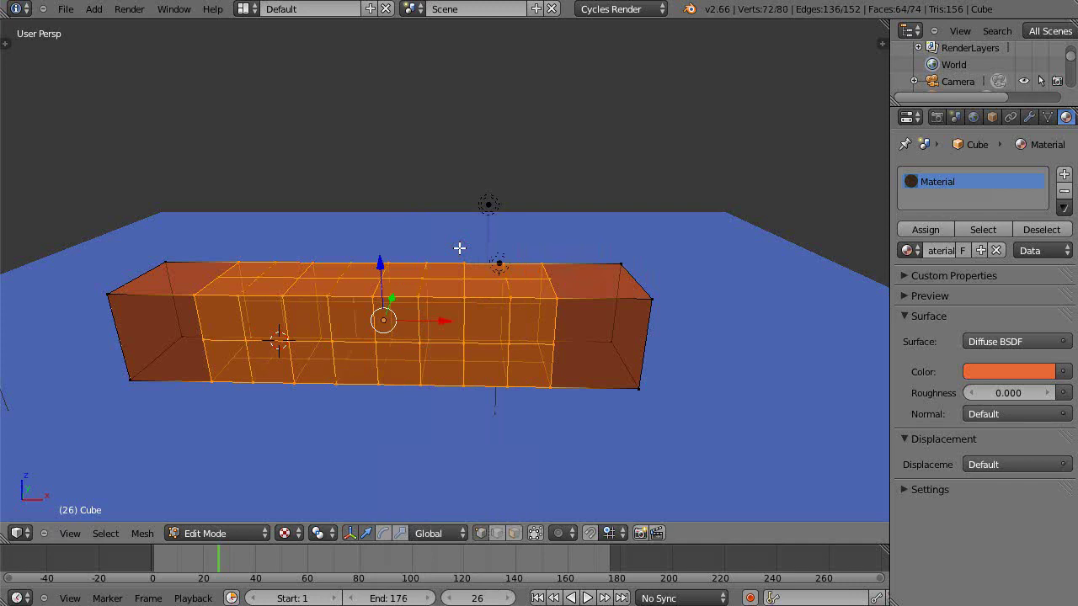
key(ctrl+z)
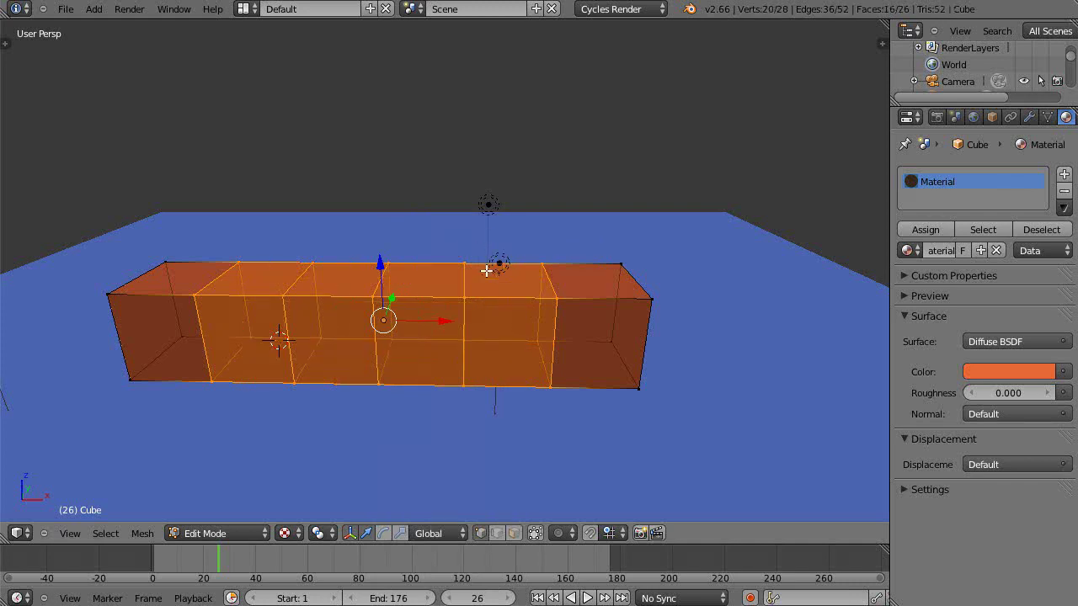
Select the entire block mesh, subdivide it twice and return to Object Mode
key(a)
key(a)
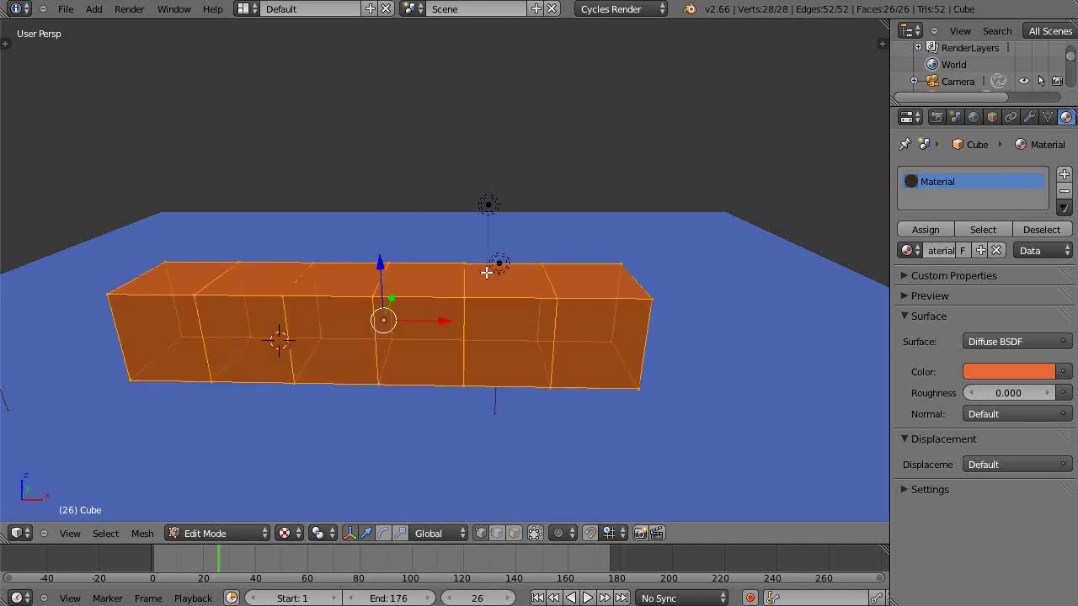
key(w)
click(467, 239)
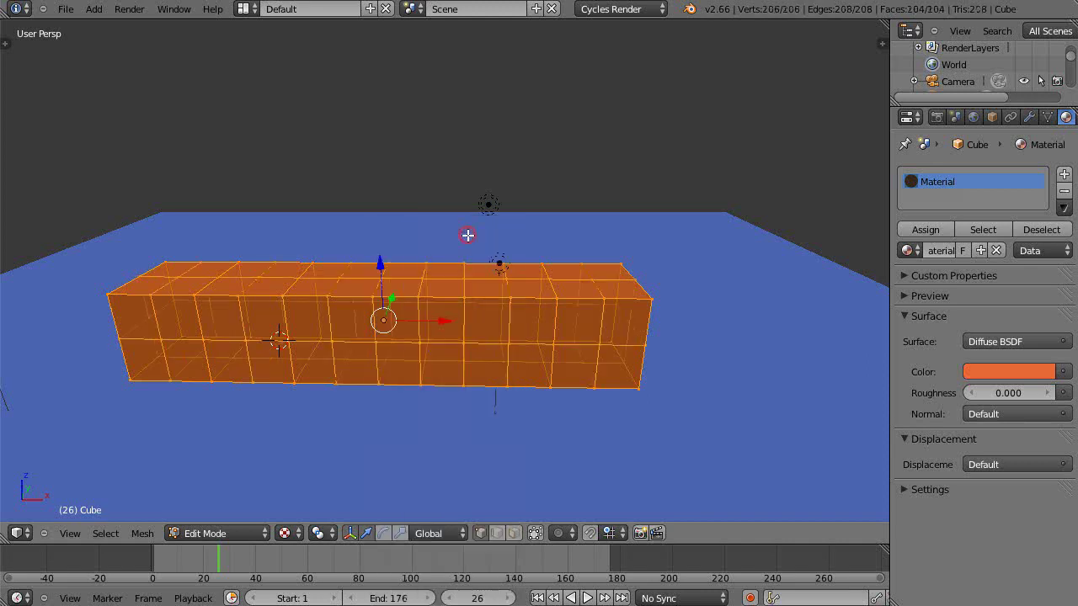
key(w)
click(467, 235)
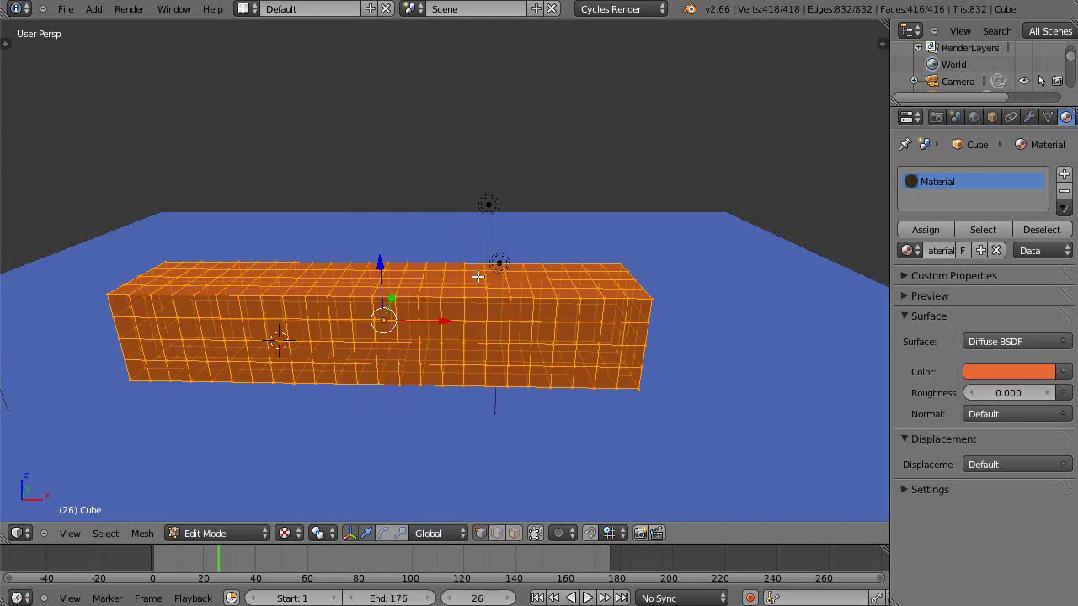
middle_drag(477, 277, 493, 314)
key(Tab)
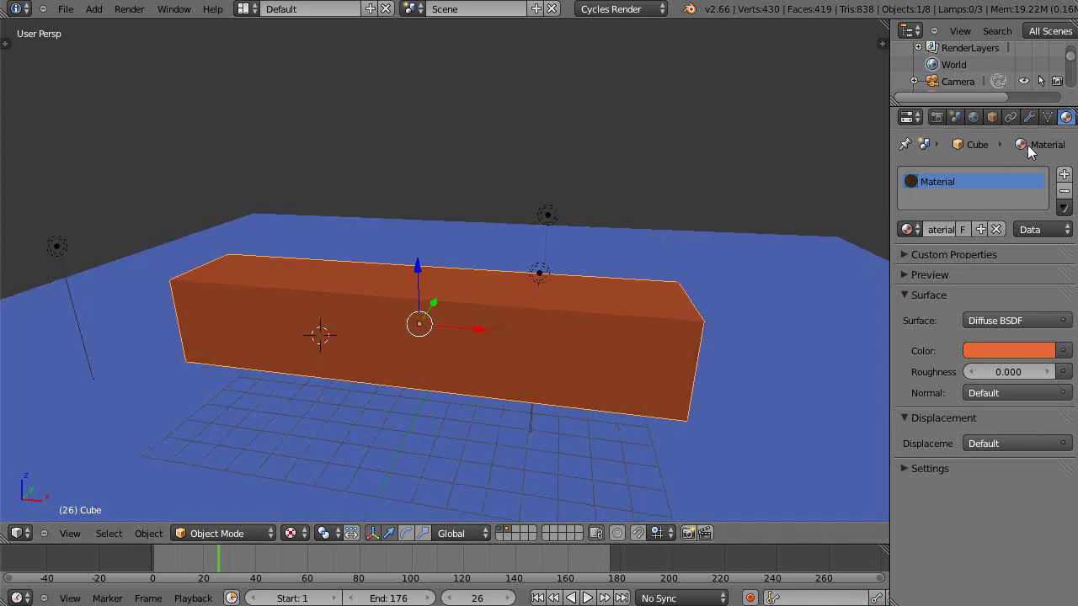
Widen the properties area and add a new particle system to the block
drag(888, 268, 835, 271)
click(1031, 118)
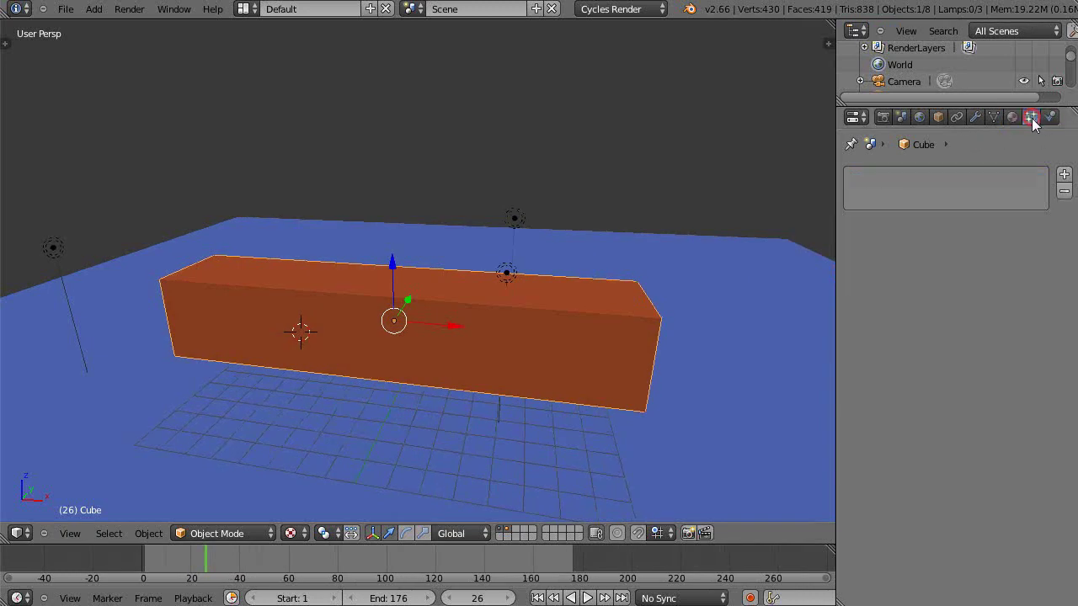
click(1063, 174)
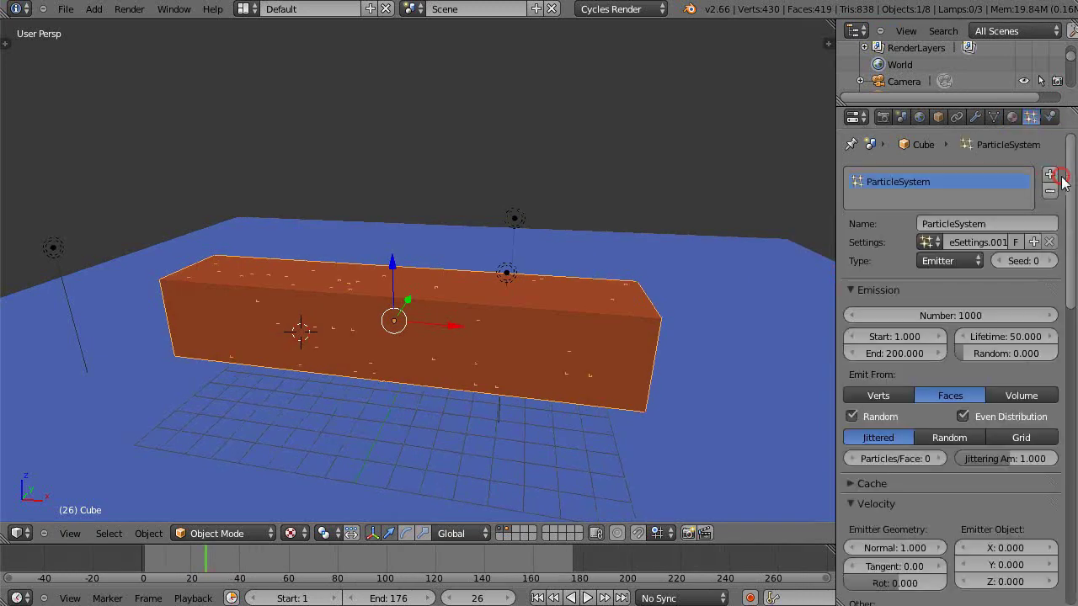
Set the particle emission to start at frame 75 and end at frame 76, with a lifetime of 2
click(894, 336)
text(75)
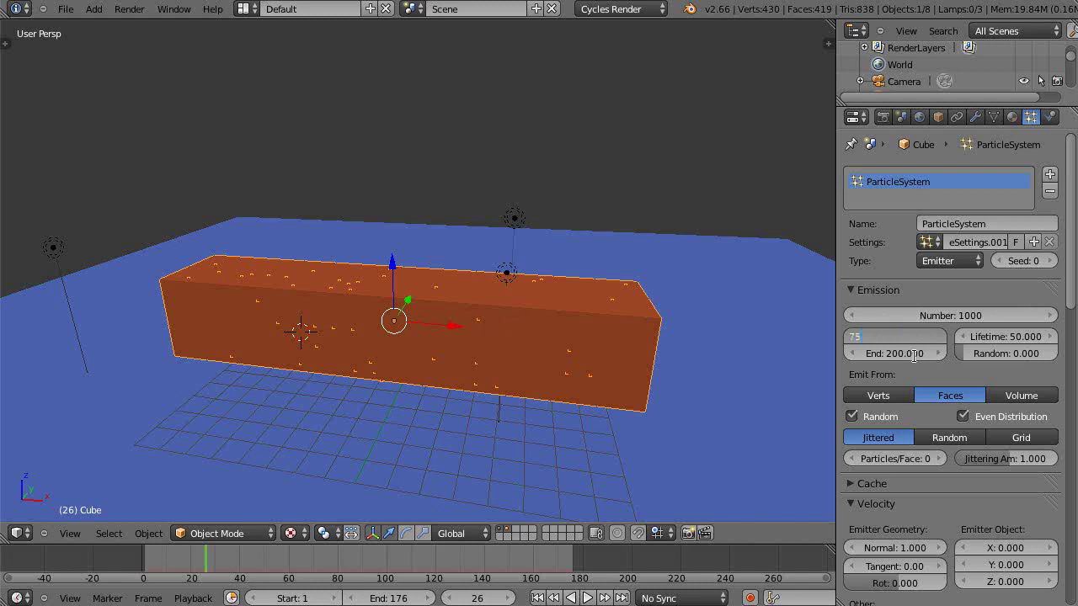
key(Return)
click(908, 354)
text(76)
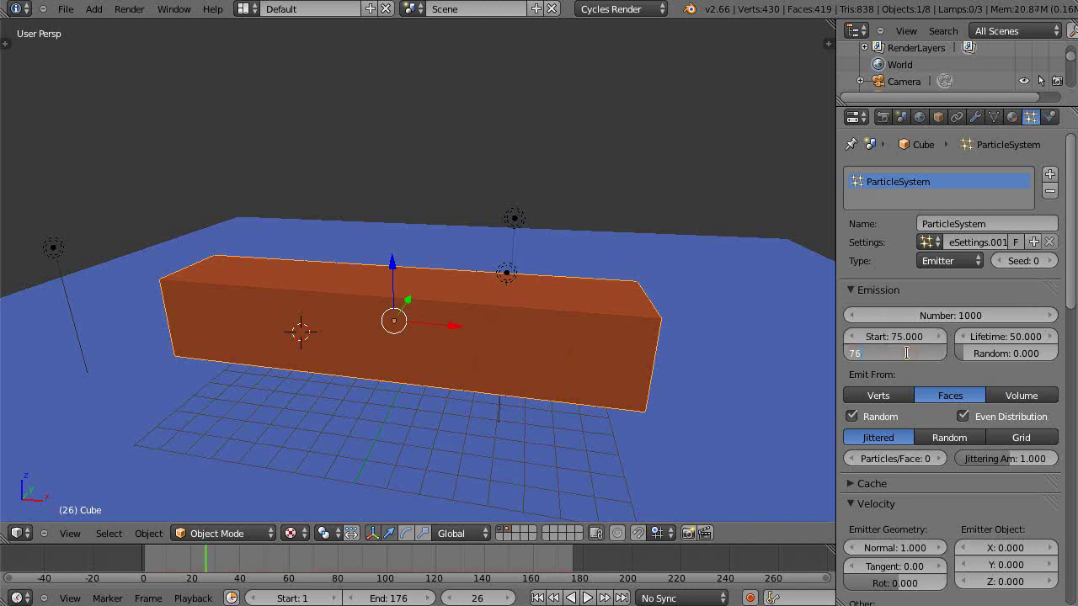
key(Return)
click(1015, 336)
text(2)
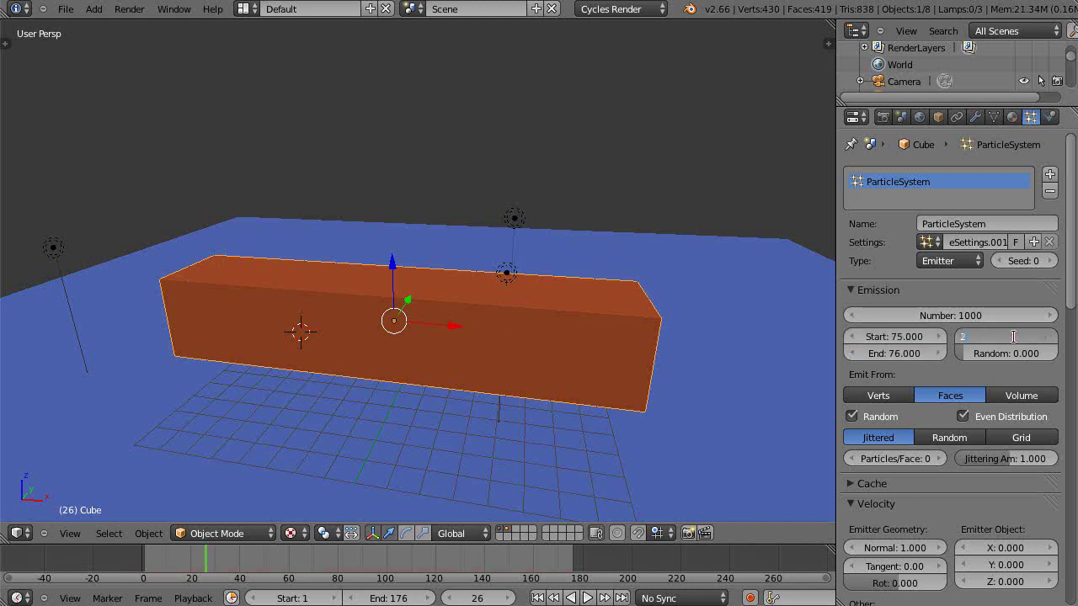
key(Return)
Raise the particles' random velocity to about 9.533
scroll(1004, 345, down, 8)
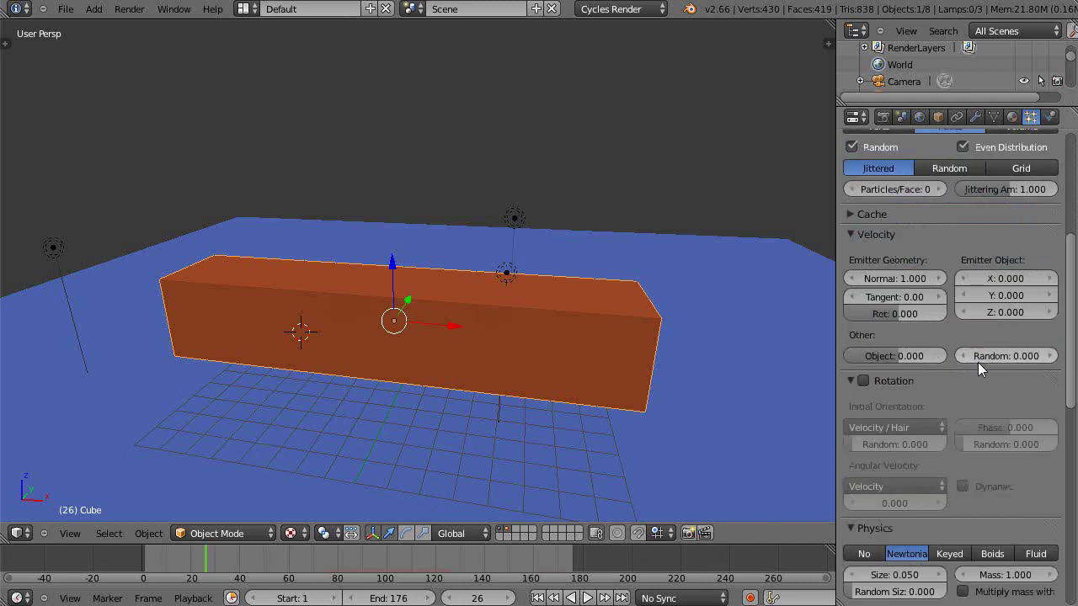
click(978, 357)
drag(978, 358, 1055, 357)
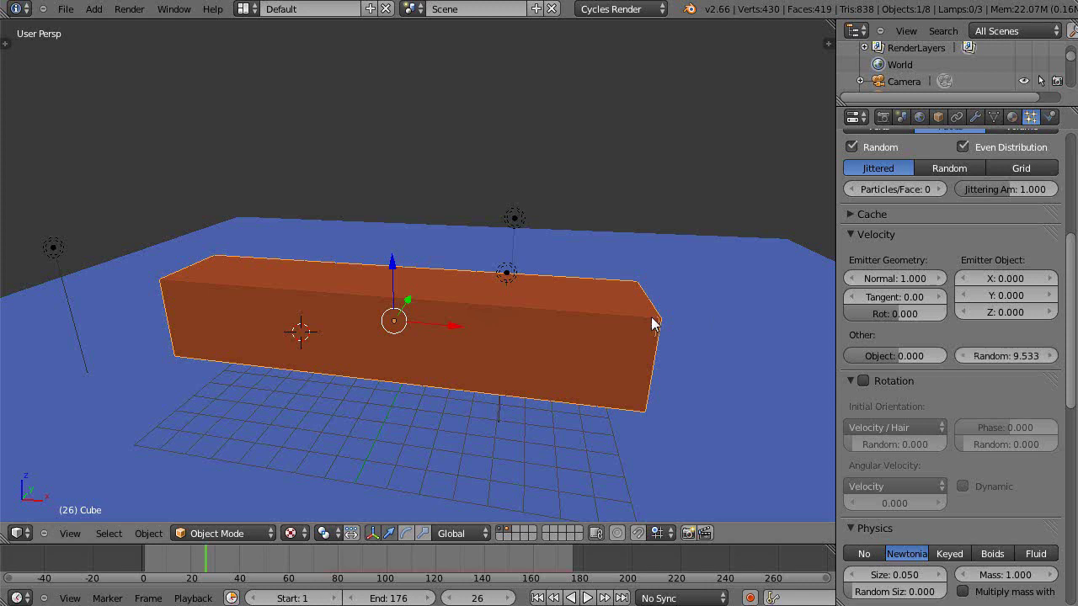
click(999, 362)
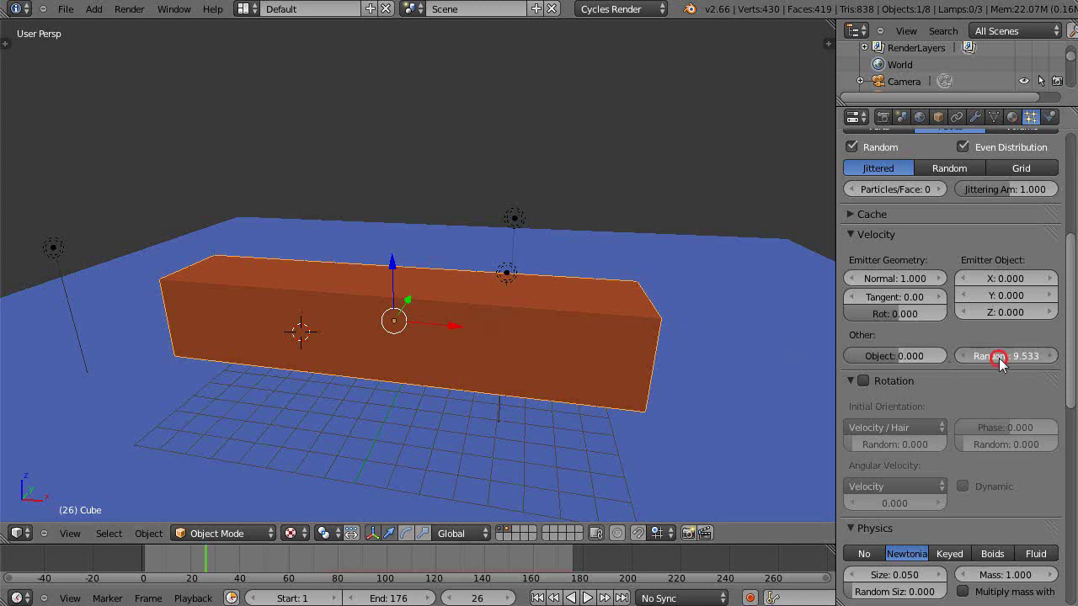
Set the particles' emitter-geometry normal velocity to about 6.537
click(871, 283)
drag(863, 280, 1000, 280)
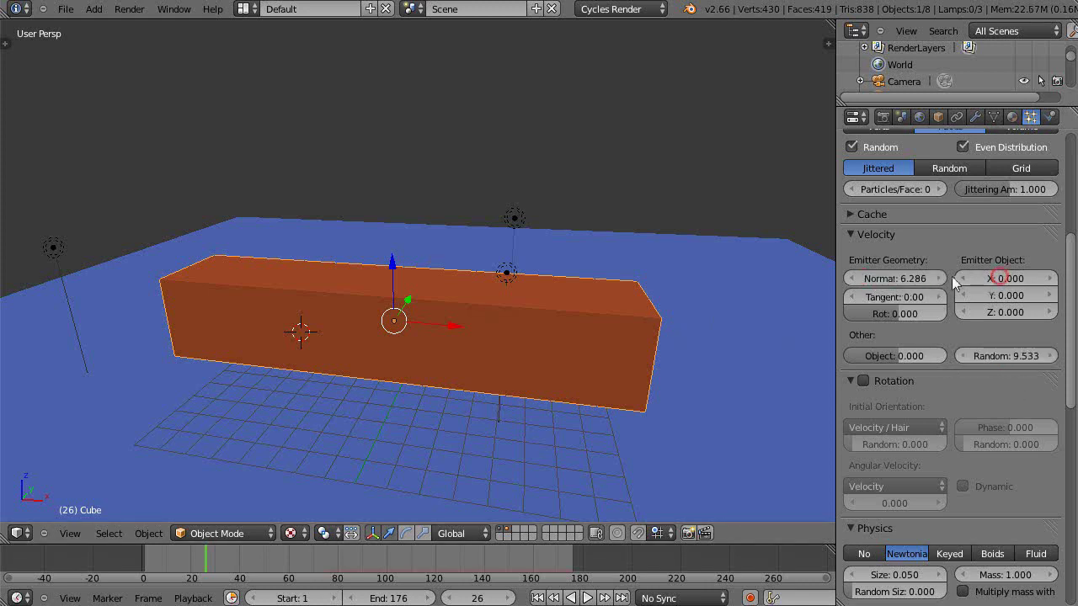
click(886, 279)
drag(886, 284, 911, 277)
Add an Explode modifier to the block and enable its Cut Edges option
scroll(607, 341, down, 3)
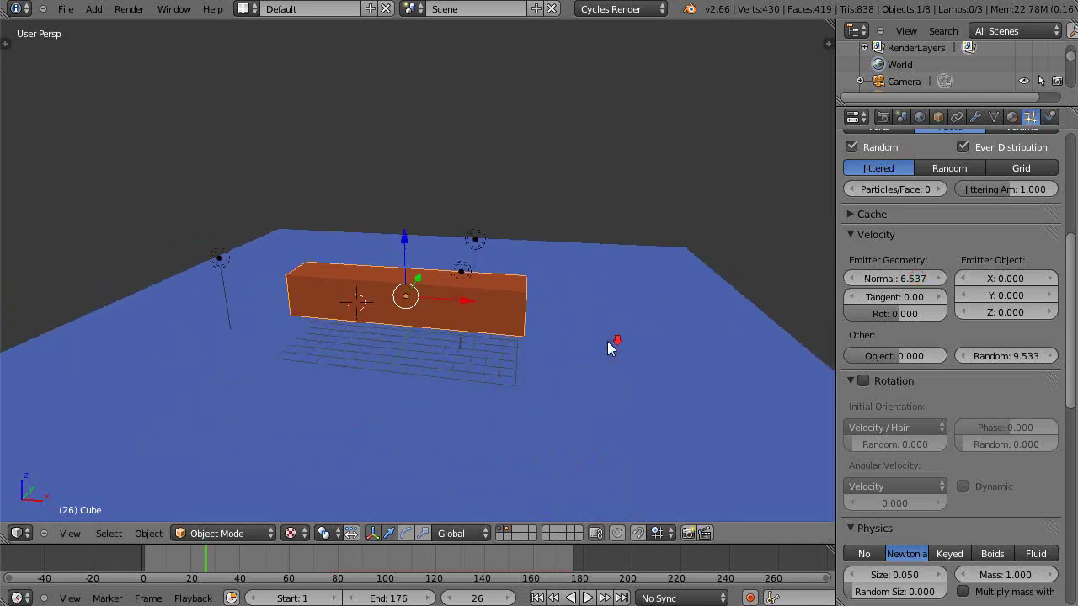
middle_drag(513, 346, 529, 349)
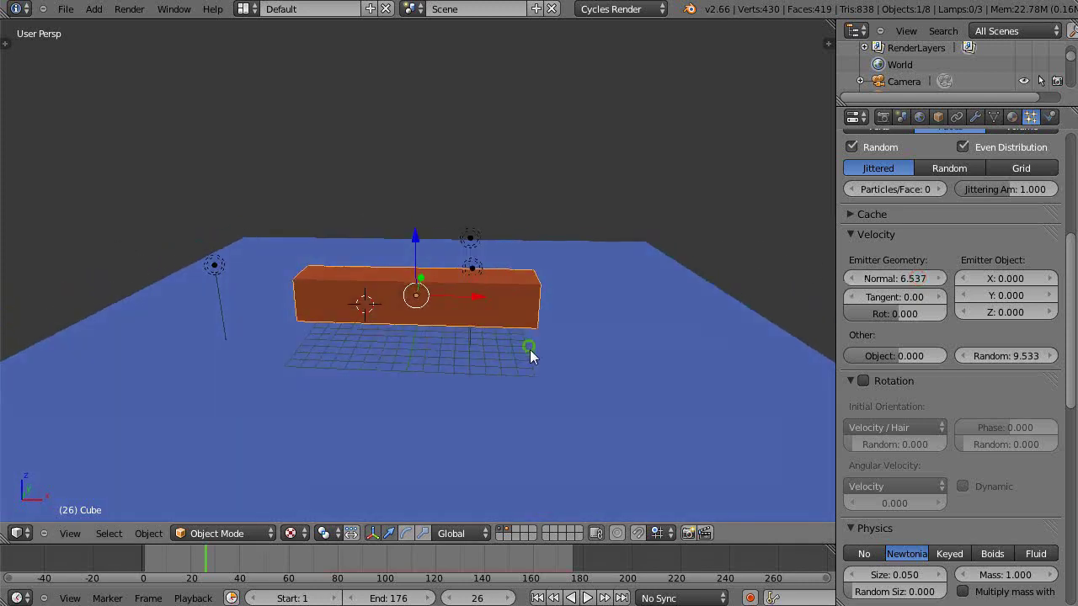
scroll(531, 350, up, 4)
scroll(537, 352, down, 3)
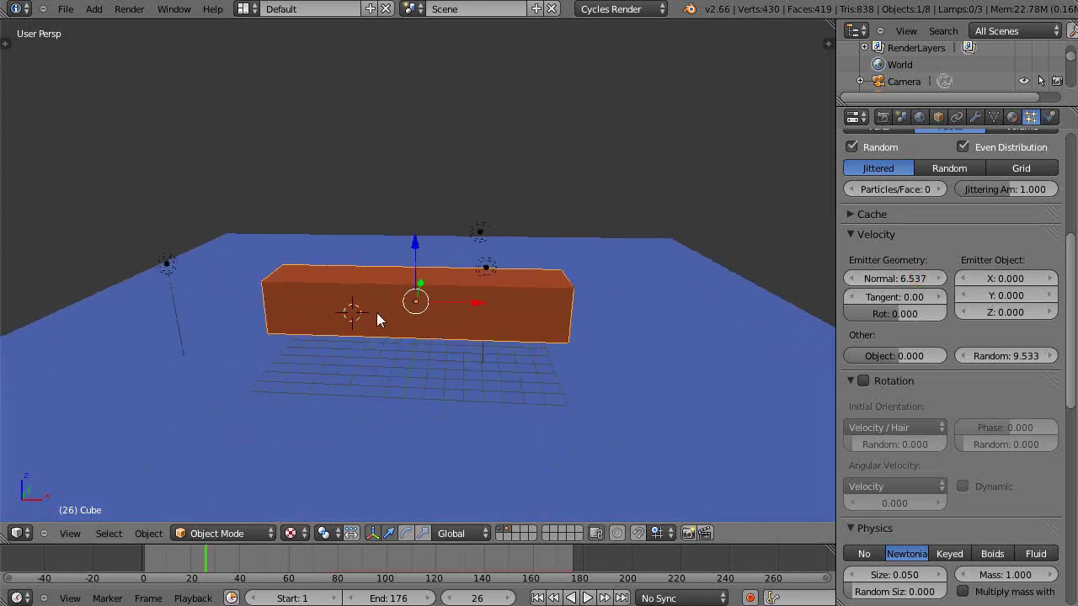
click(976, 115)
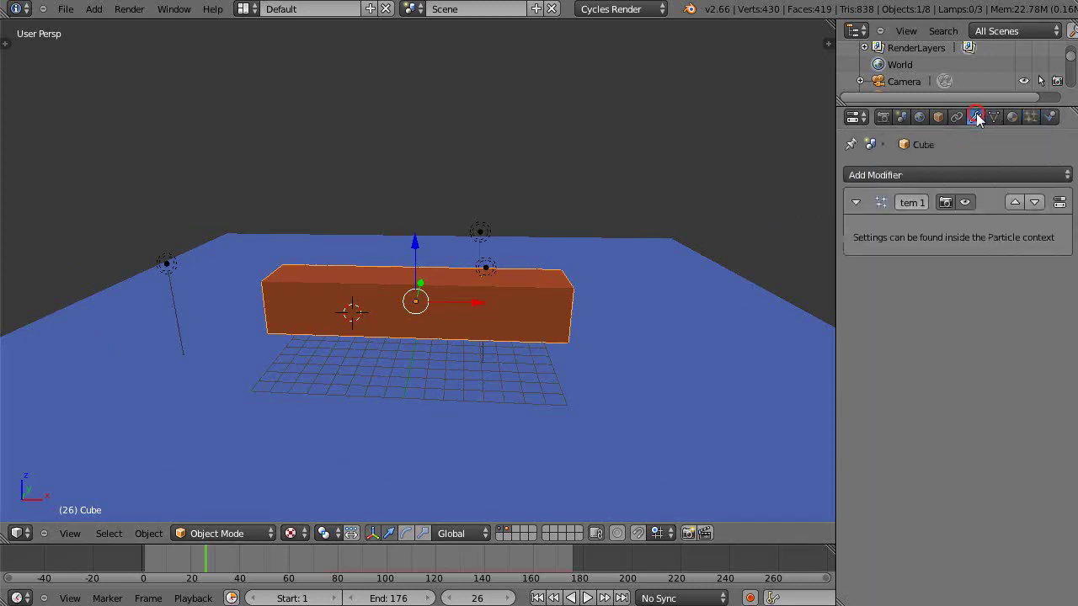
click(962, 178)
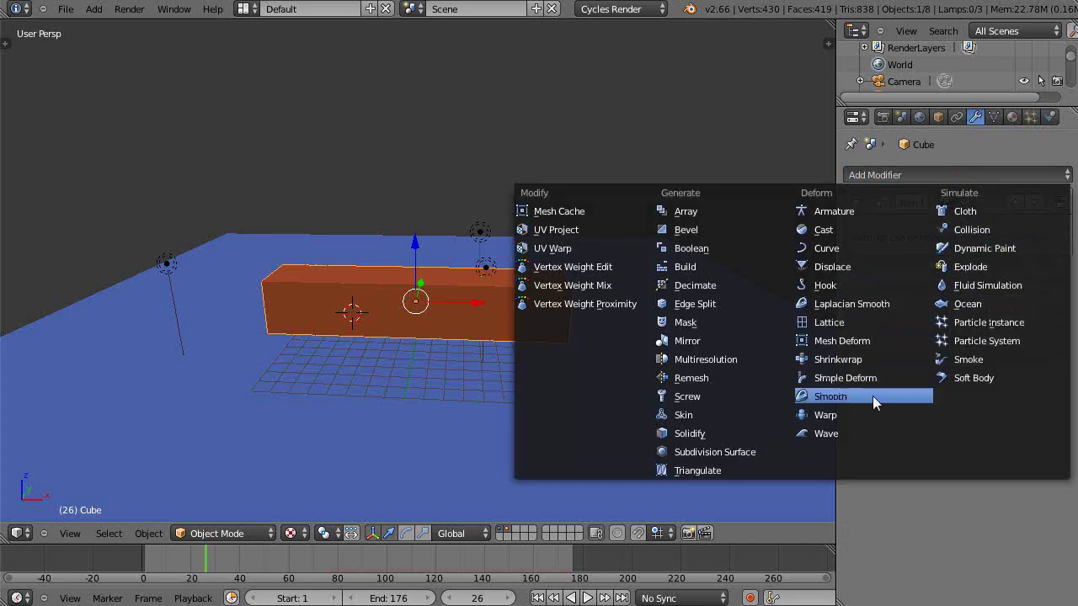
click(966, 267)
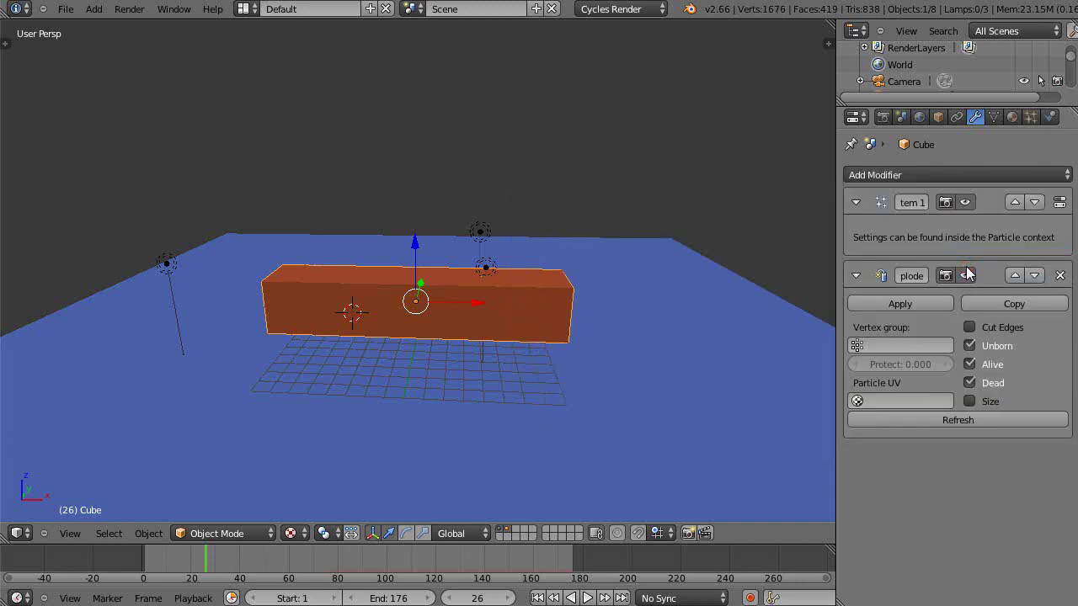
click(969, 328)
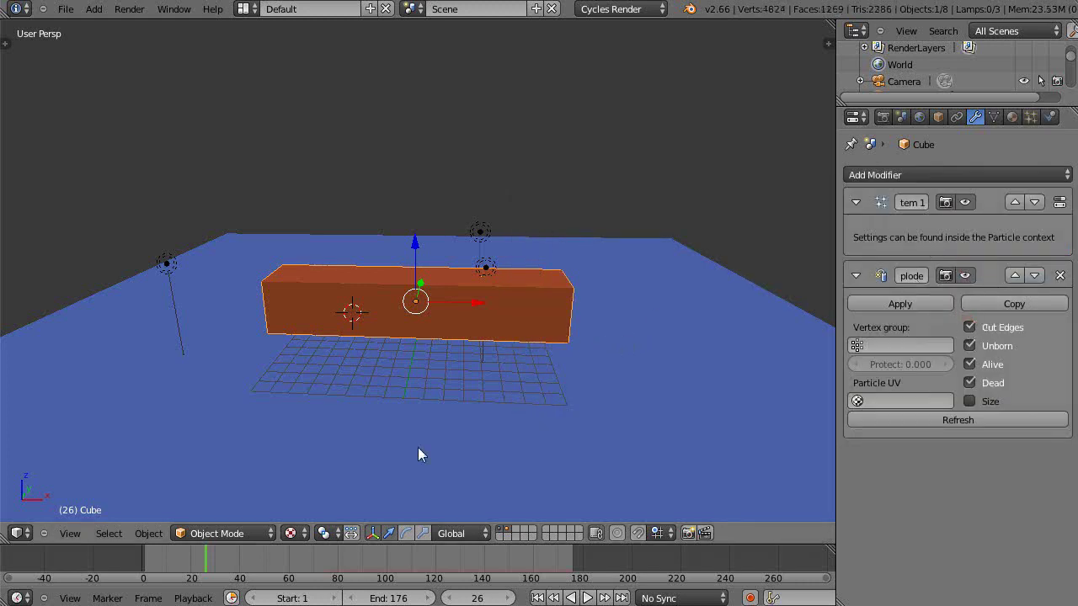
Play the explosion from the start of the timeline, stop it and step back to frame 112
key(alt+a)
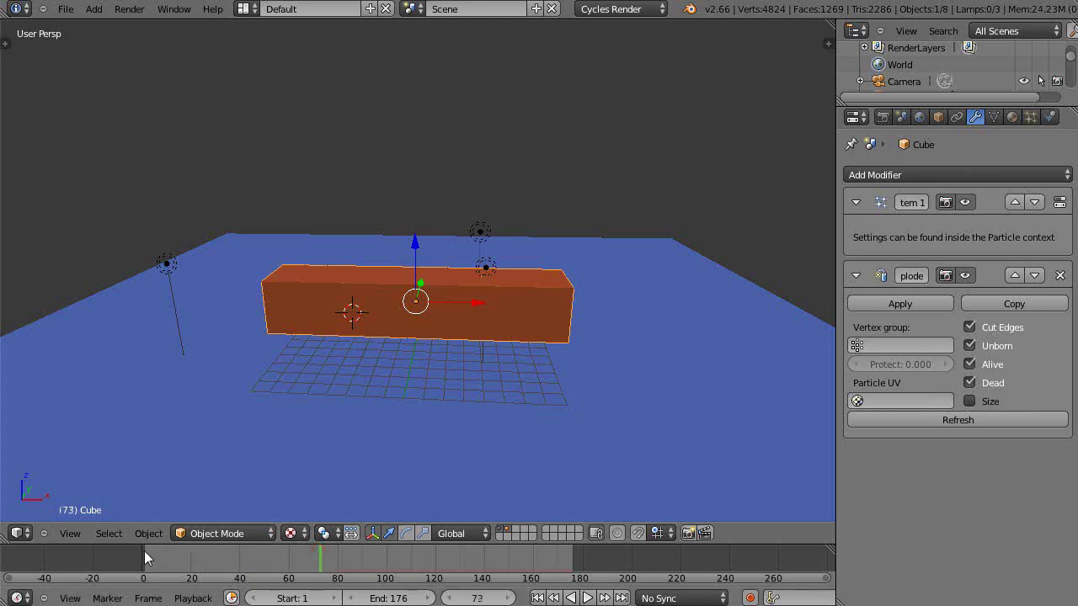
click(144, 551)
key(alt+a)
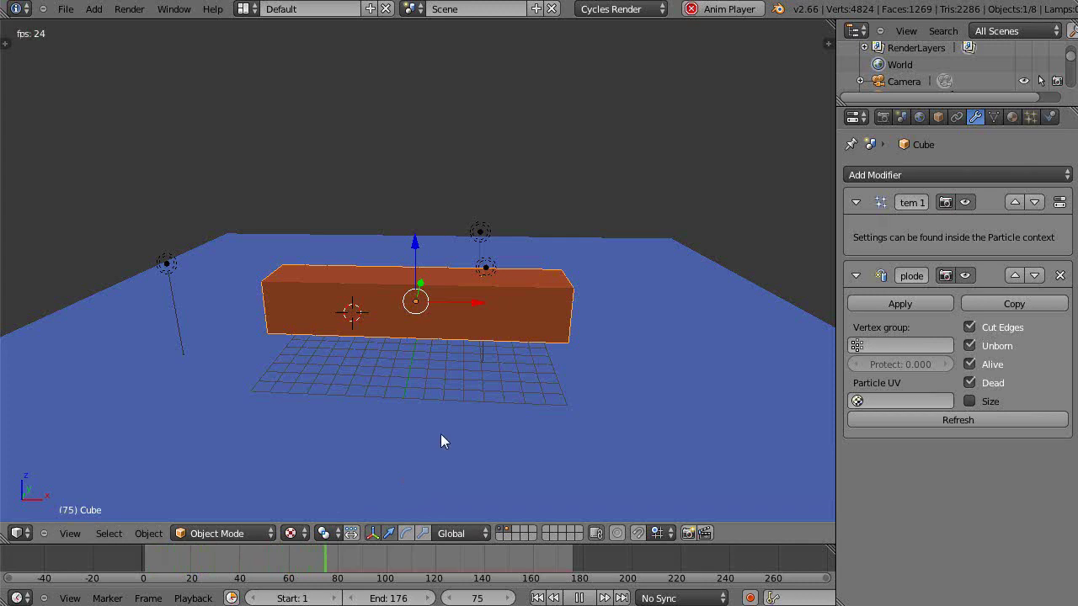
click(577, 597)
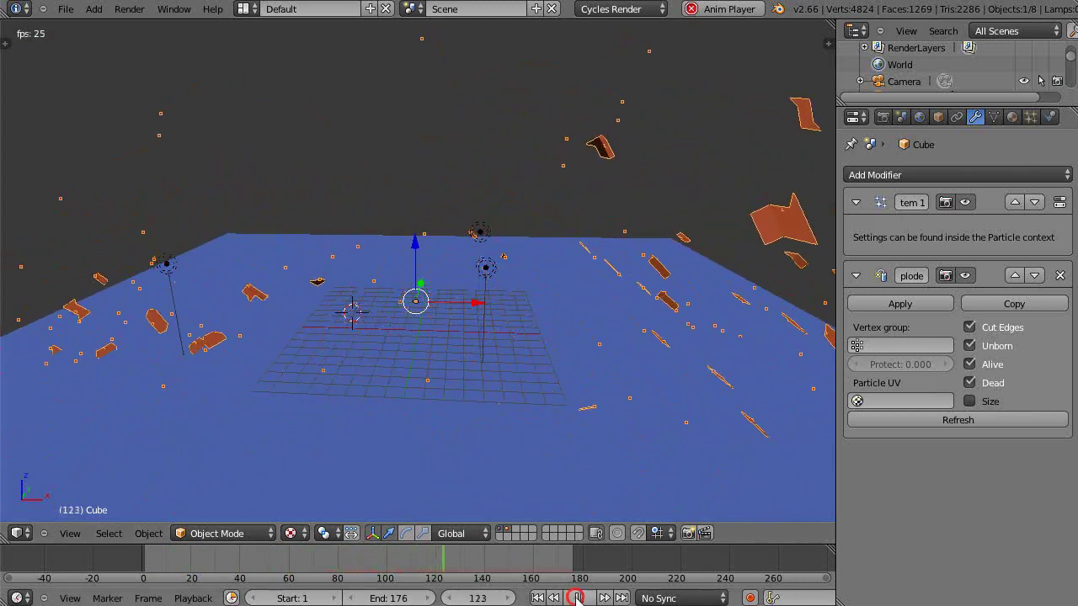
key(Left)
key(Left)
key(Left)
key(Left)
key(Left)
key(Left)
key(Left)
key(Left)
key(Left)
key(Left)
key(Left)
key(Left)
key(Left)
key(Left)
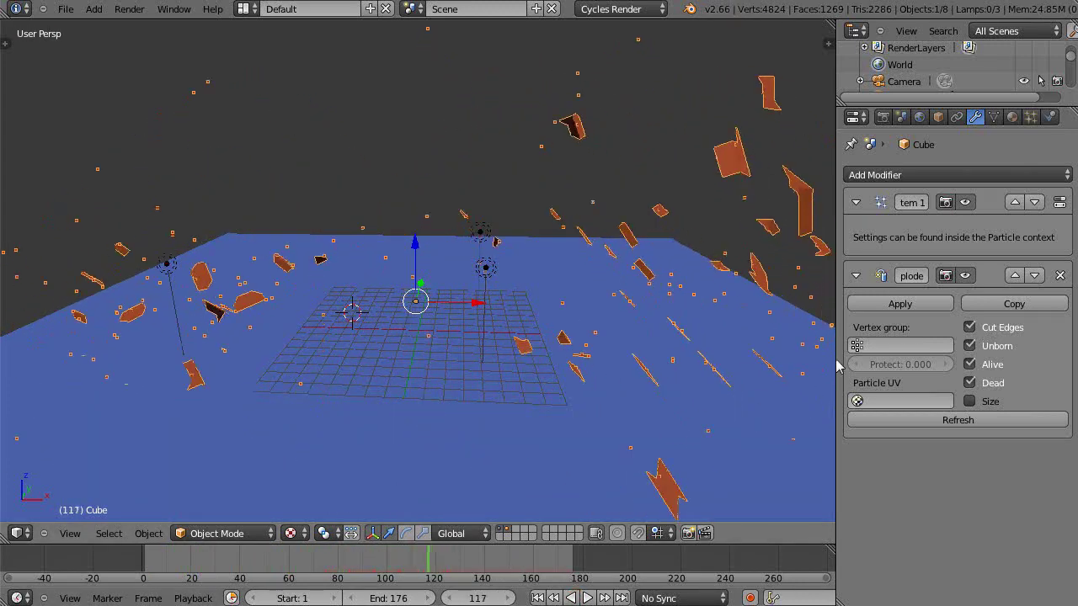
Add a Solidify modifier to the exploding block with a thickness of about 0.02784
click(991, 174)
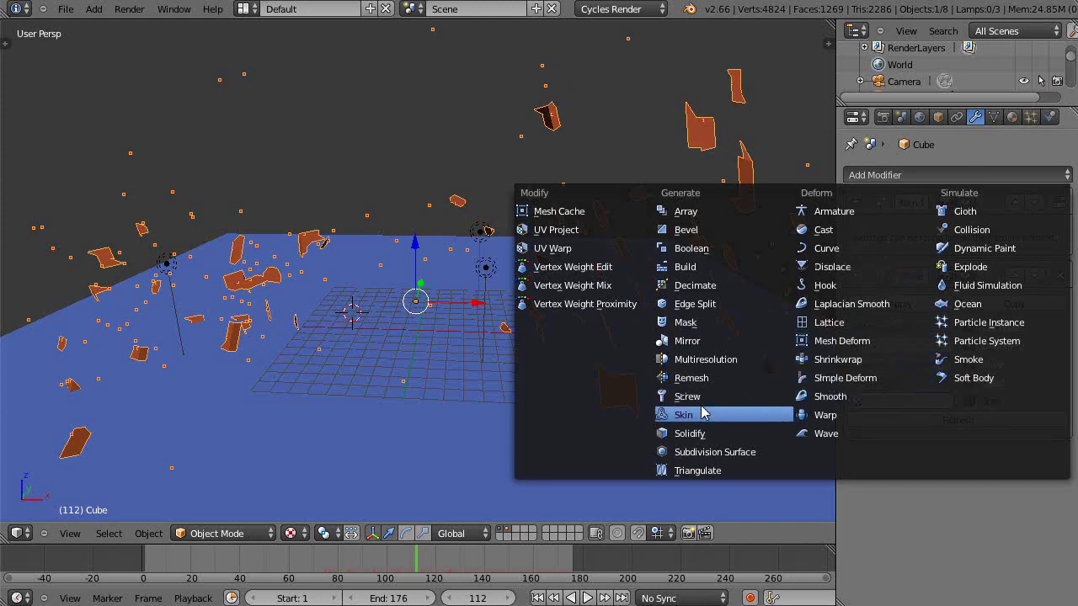
click(696, 434)
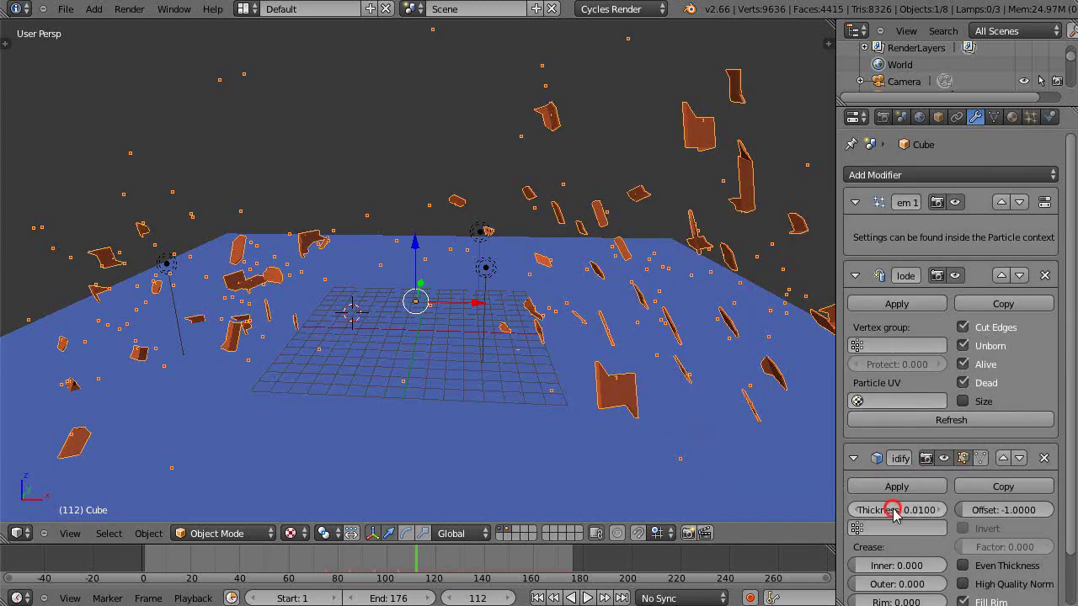
drag(892, 510, 916, 516)
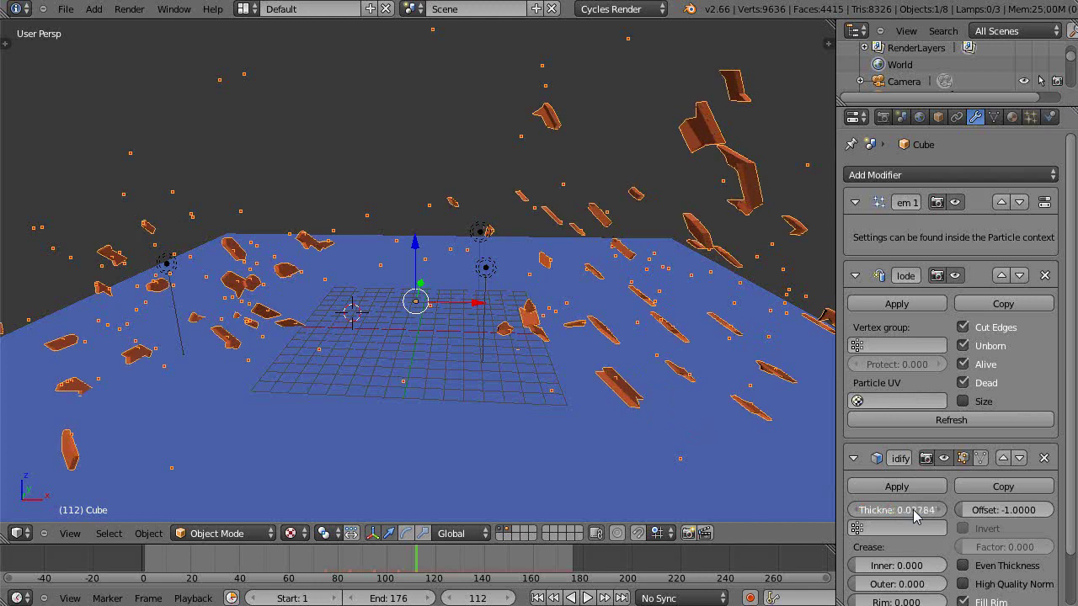
Raise the block slightly above the blue ground plane along the Z axis
scroll(518, 390, down, 3)
scroll(517, 392, up, 2)
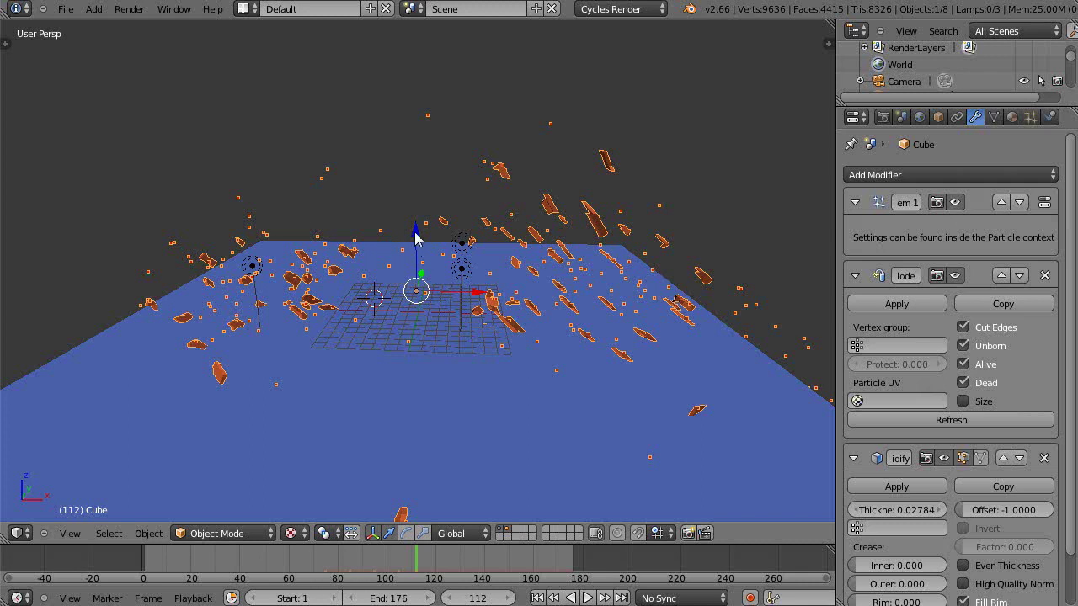
drag(414, 234, 423, 191)
Replay the animation from the start and examine the thickened fragments as the block explodes
key(alt+a)
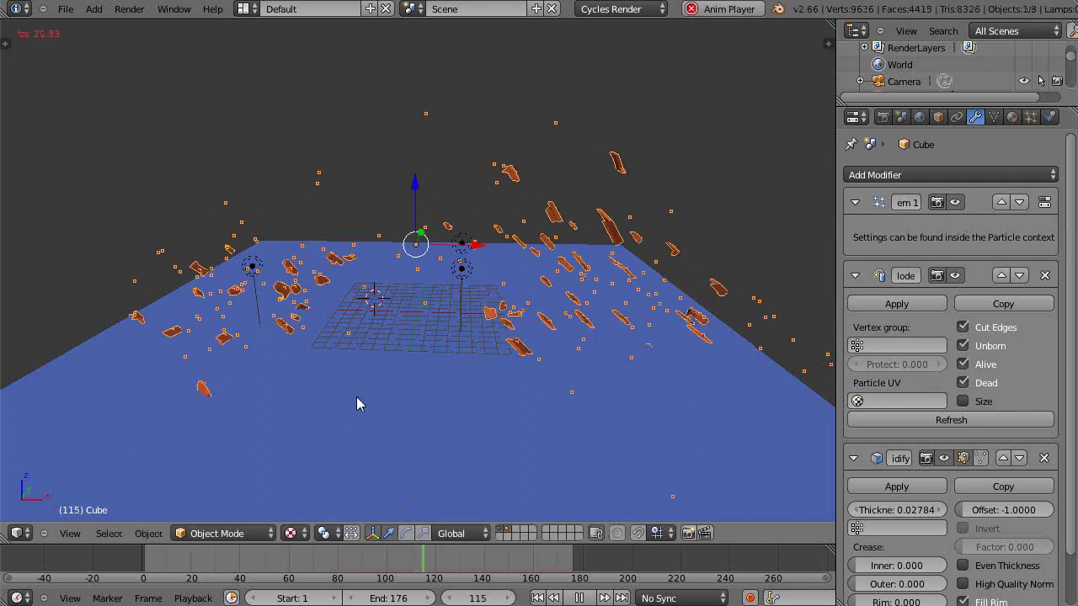
click(141, 560)
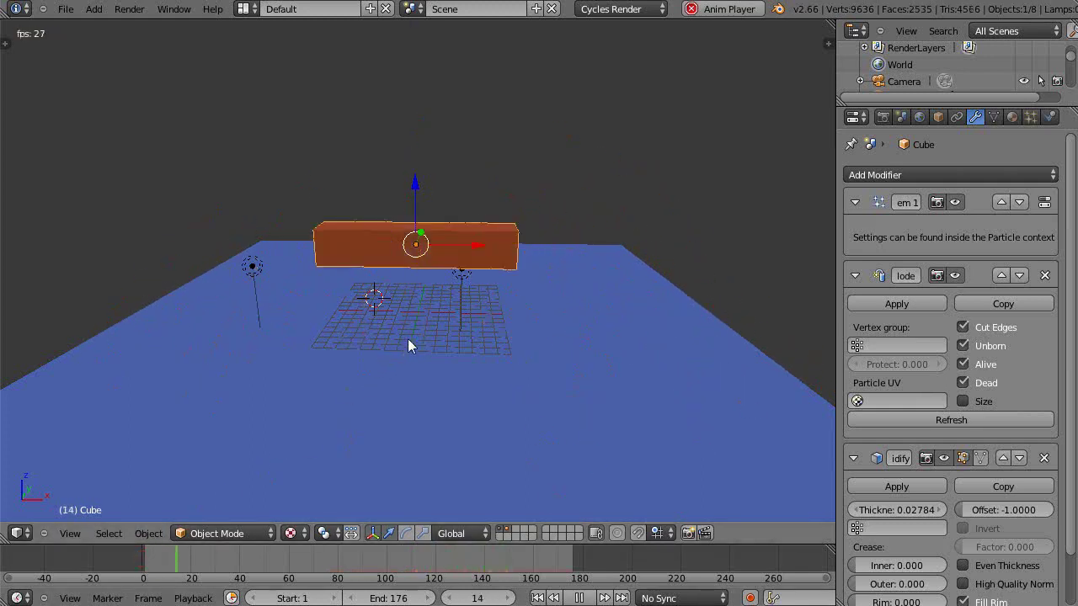
scroll(411, 339, up, 4)
scroll(419, 328, down, 4)
shift+middle_drag(427, 280, 476, 314)
scroll(457, 315, up, 4)
scroll(467, 301, down, 3)
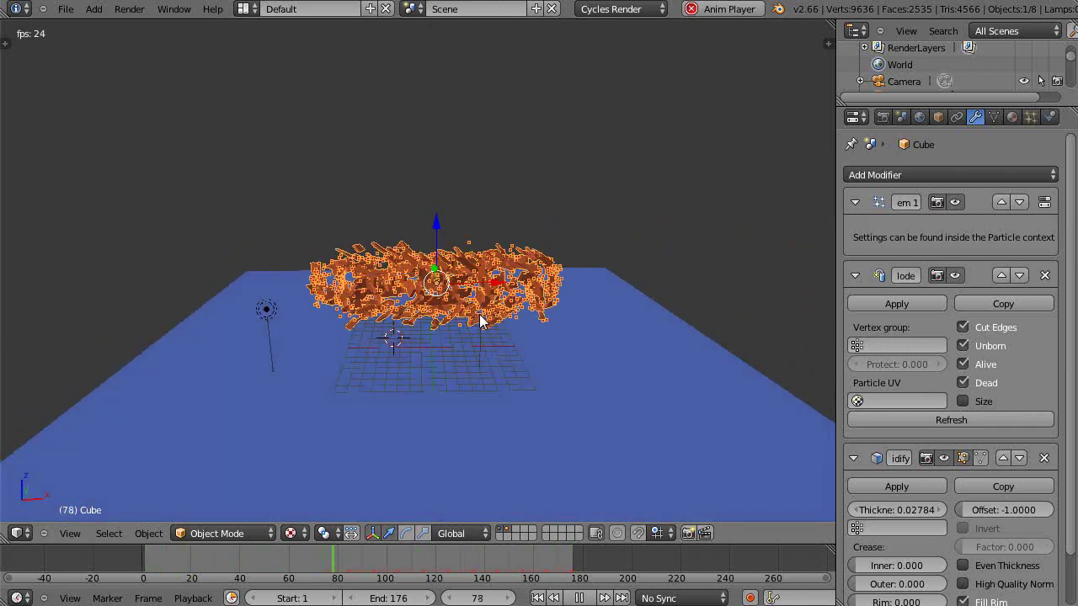
key(Escape)
Move the block farther up along the Z axis, well clear of the ground plane
scroll(496, 319, up, 2)
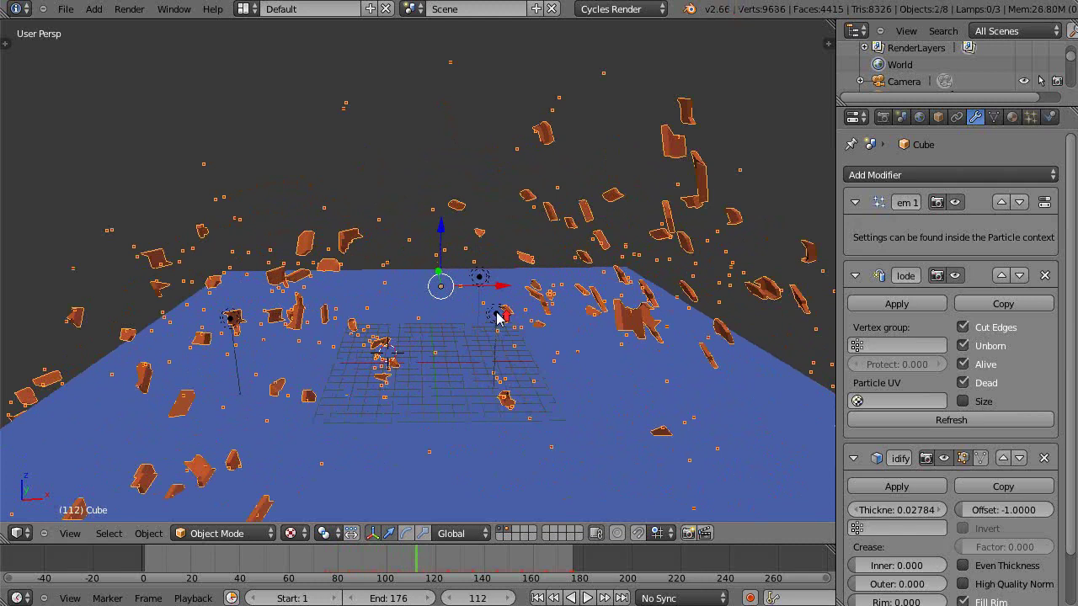
scroll(497, 319, down, 4)
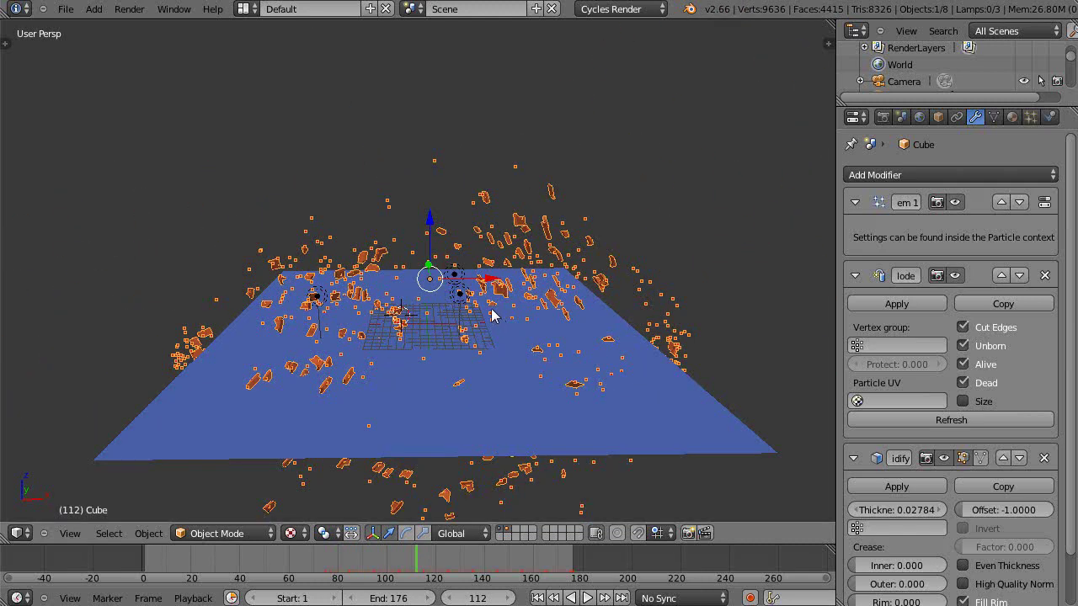
drag(435, 226, 435, 173)
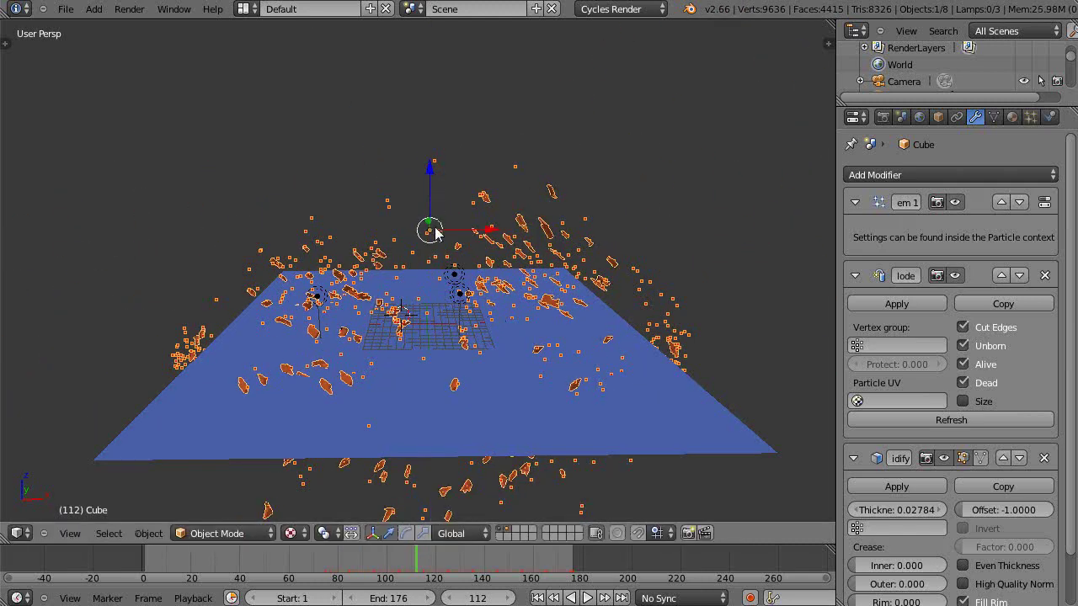
Show the block's particle settings and replay the explosion at the block's new height
click(1030, 117)
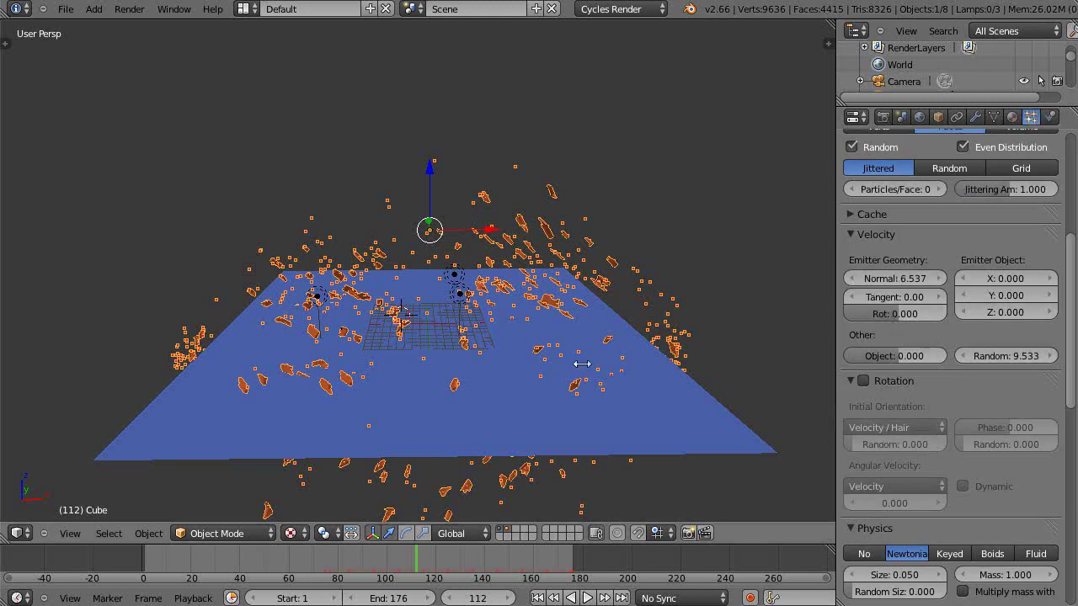
scroll(436, 289, up, 2)
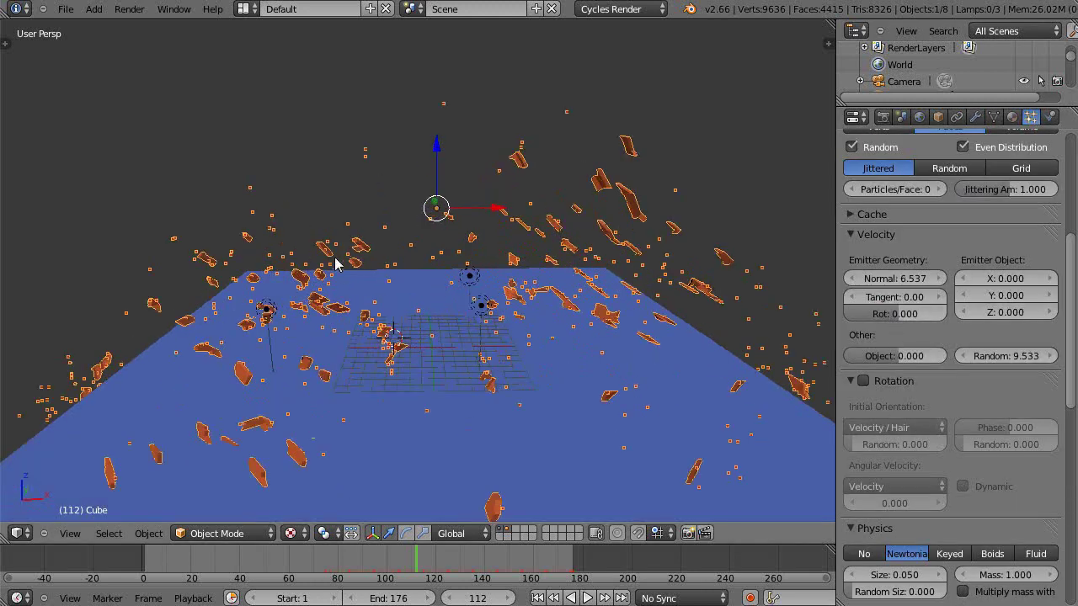
key(alt+a)
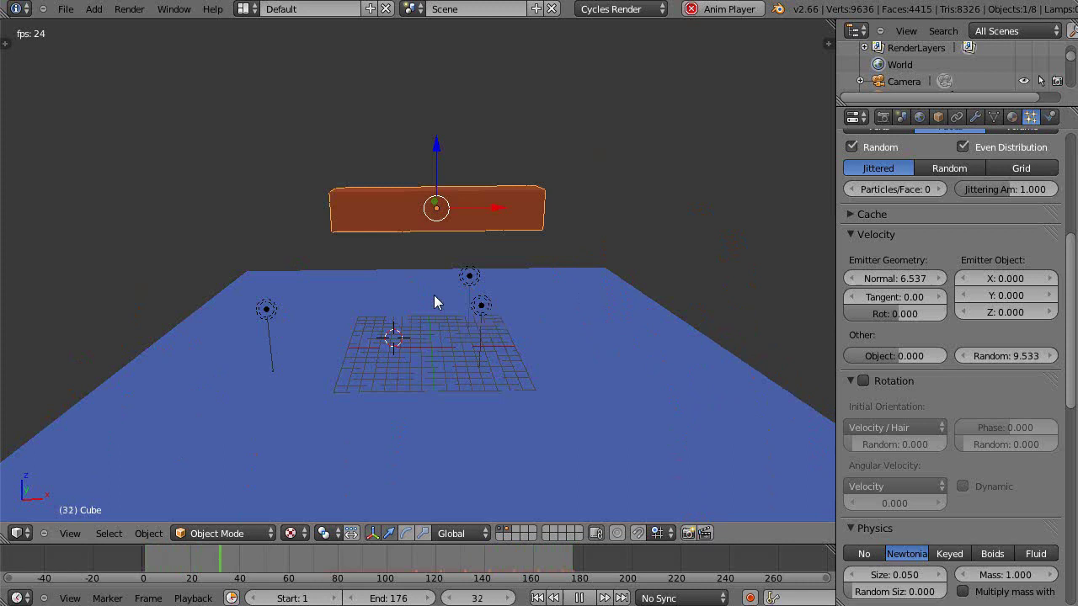
key(Escape)
Step back and forth through the explosion frames to examine the fragments' spread, stopping at frame 95
key(Left)
key(Left)
key(Left)
key(Left)
key(Left)
key(Left)
key(Left)
key(Left)
key(Left)
key(Left)
key(Left)
key(Left)
key(Left)
key(Left)
key(Left)
key(Left)
key(Left)
key(Left)
key(Left)
key(Left)
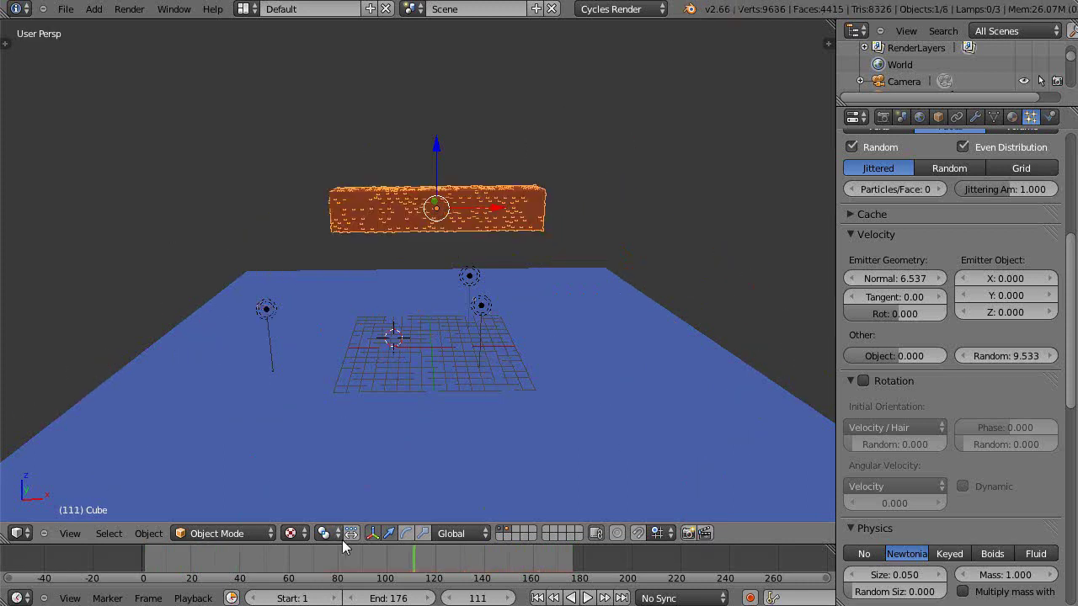
key(Right)
key(Right)
key(Right)
key(Right)
key(Right)
key(Right)
key(Right)
key(Right)
key(Right)
key(Right)
key(Right)
key(Right)
key(Right)
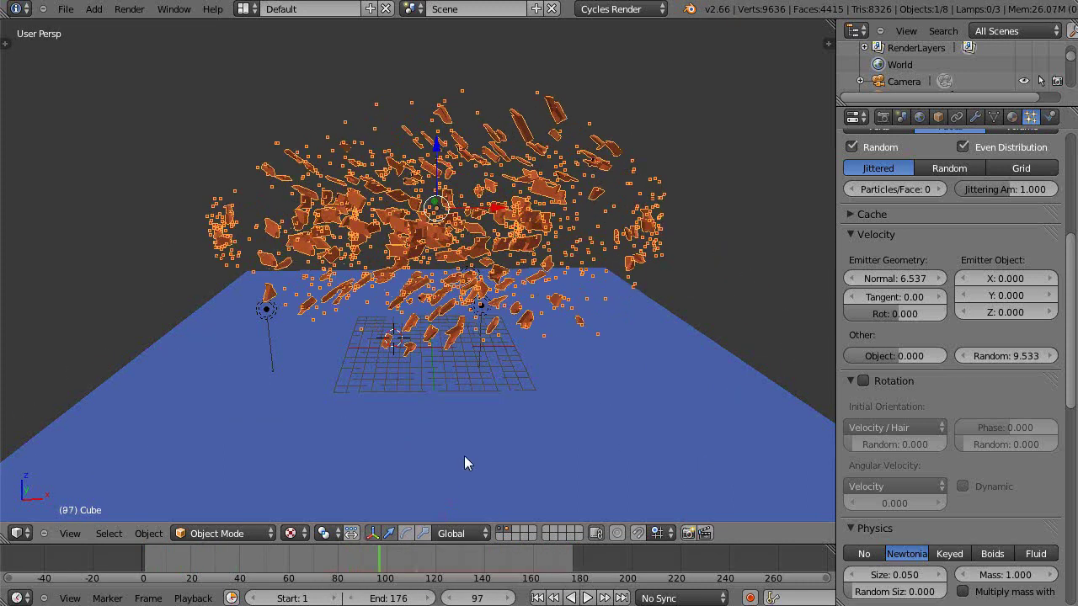
key(Left)
key(Left)
key(Left)
key(Left)
key(Right)
key(Right)
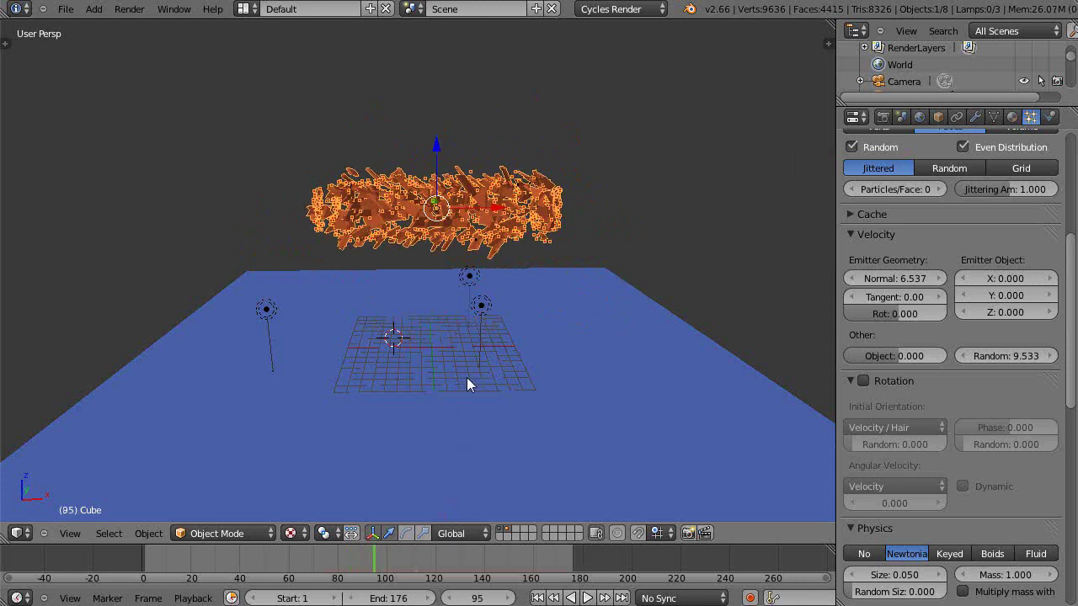
Change the transform orientation from Global to Local
scroll(477, 354, up, 4)
middle_drag(477, 307, 460, 418)
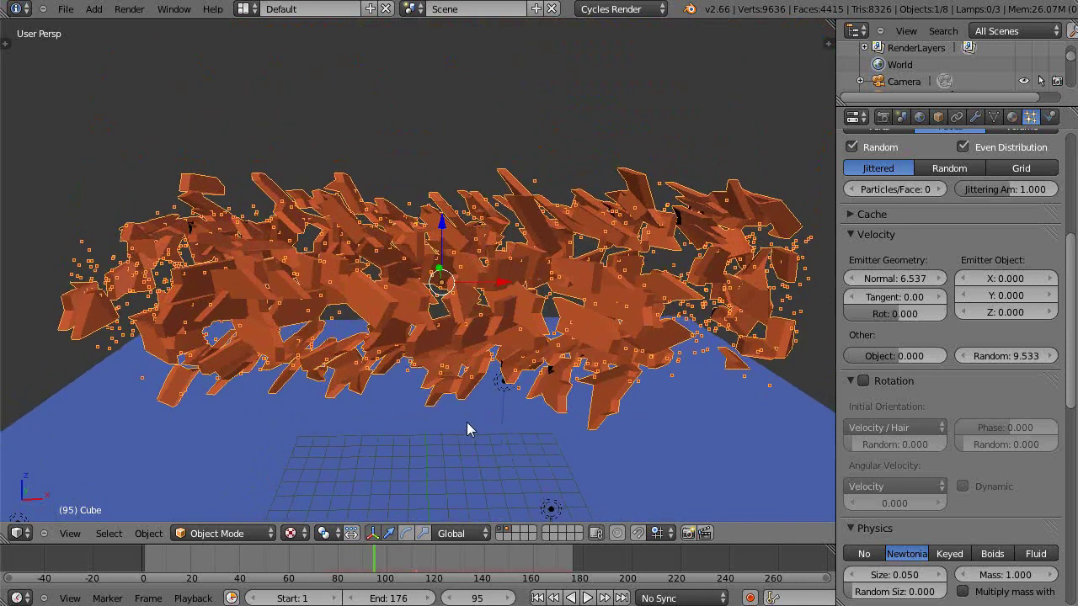
scroll(466, 422, down, 1)
scroll(466, 421, up, 1)
click(459, 533)
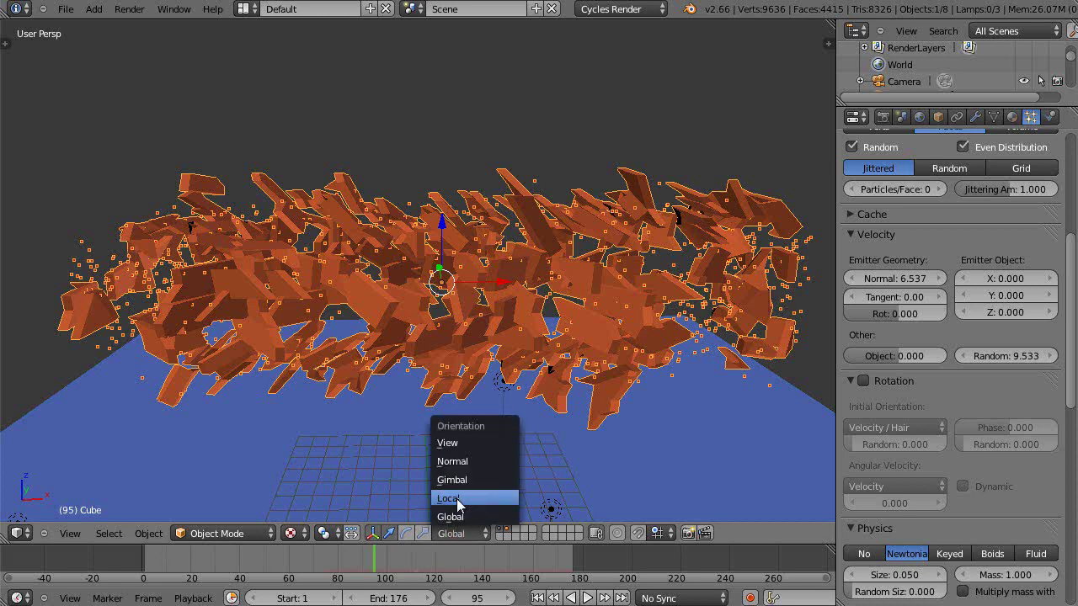
click(448, 498)
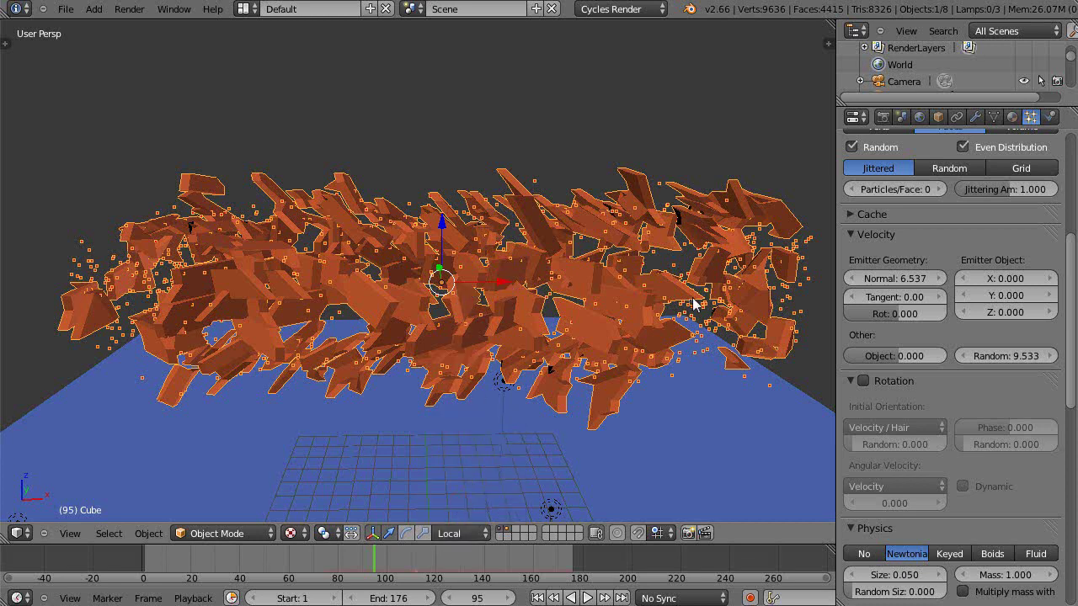
Set the particles' emitter-object X velocity to about 1.247
scroll(680, 322, down, 5)
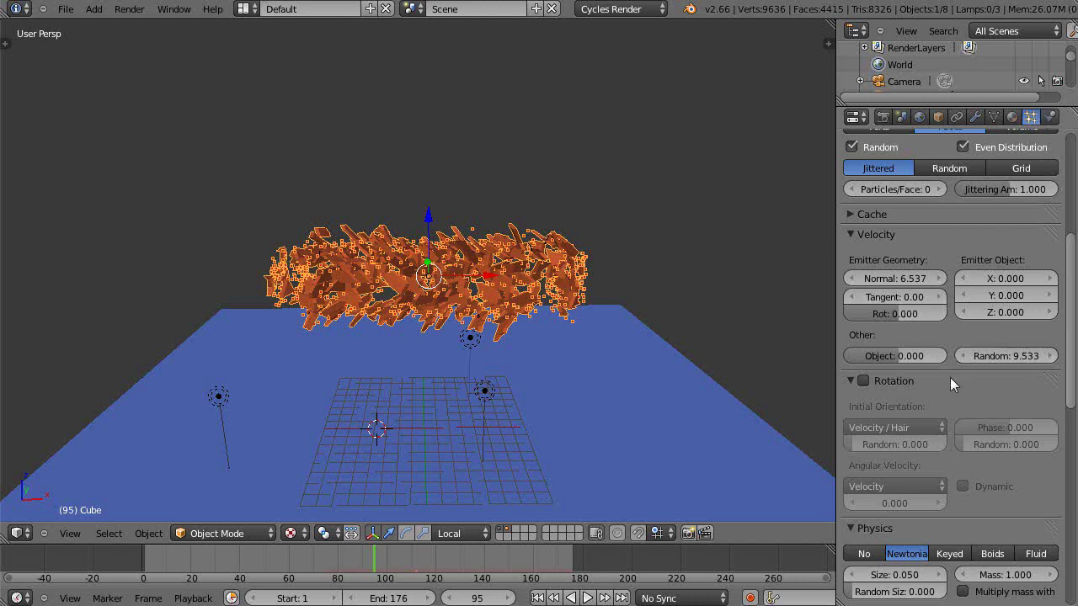
scroll(949, 378, up, 4)
scroll(949, 377, down, 2)
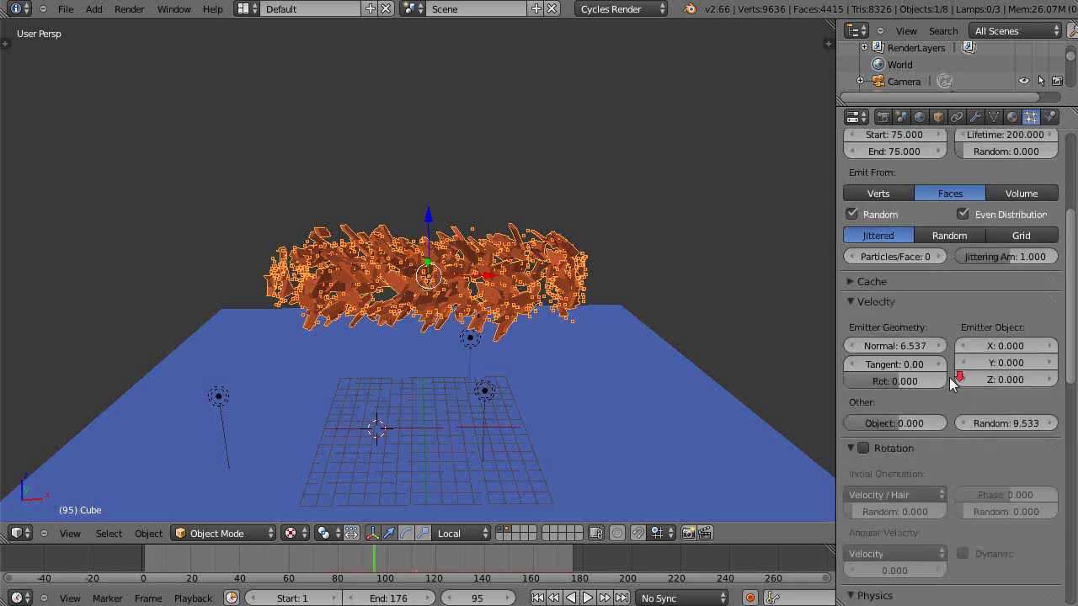
click(982, 347)
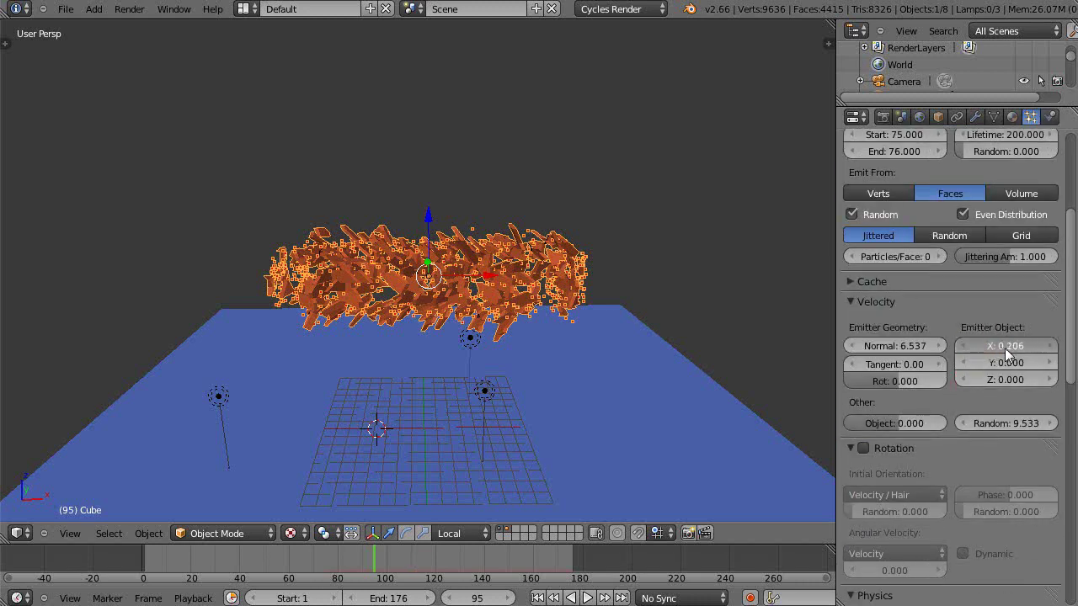
drag(1007, 349, 1032, 349)
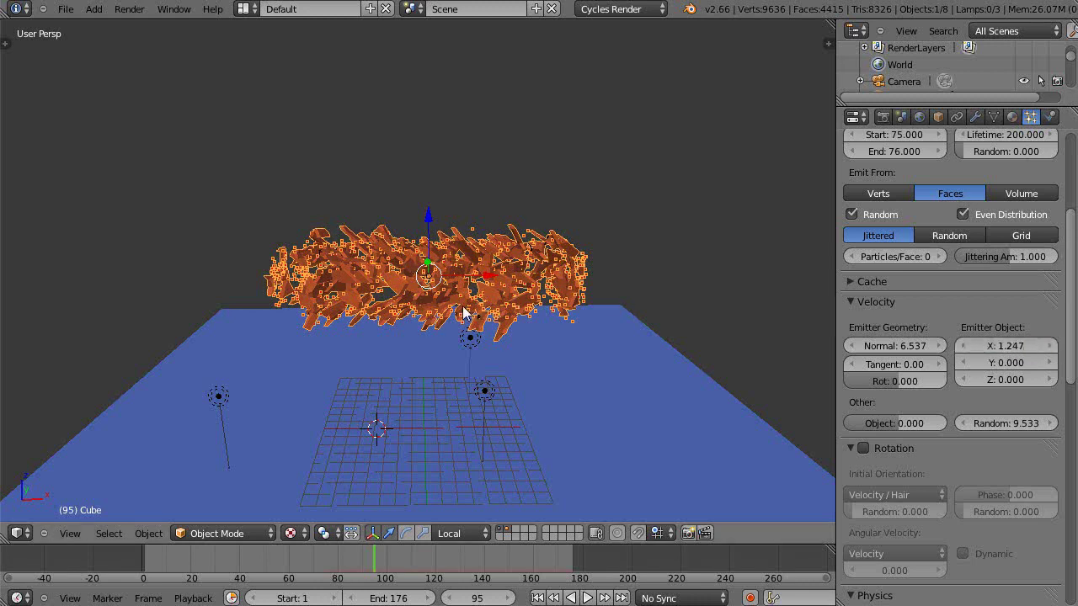
Jump to frame 75 and step forward to frame 92 to examine how the fragments spread
click(329, 556)
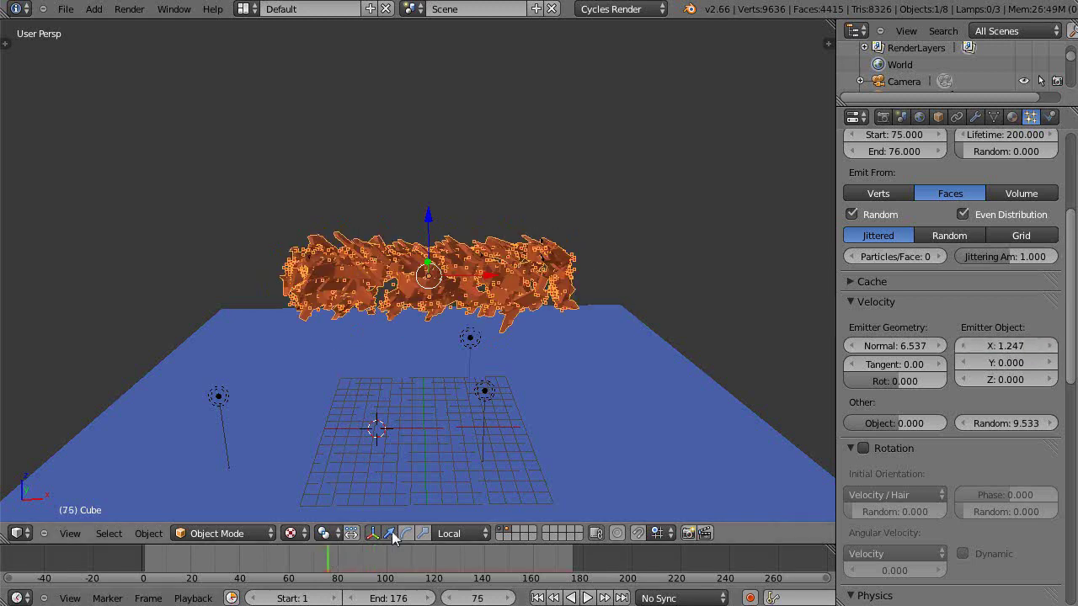
key(Right)
key(Right)
key(Right)
key(Right)
key(Right)
key(Right)
key(Right)
key(Right)
key(Right)
key(Right)
key(Right)
key(Right)
key(Right)
key(Right)
key(Right)
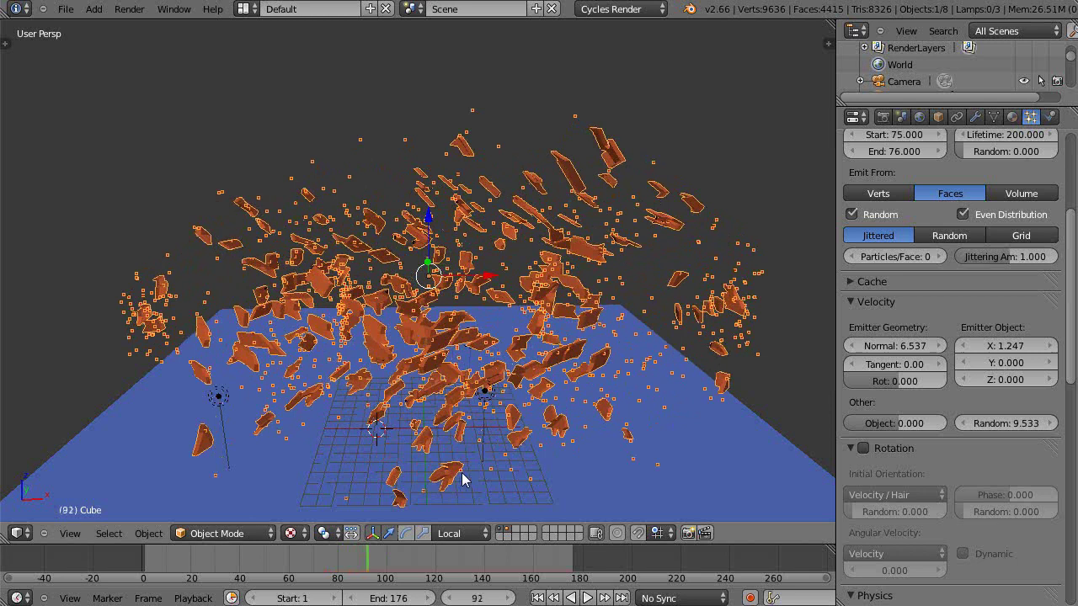
Return to frame 1 and replay the explosion
scroll(437, 469, down, 3)
key(alt+a)
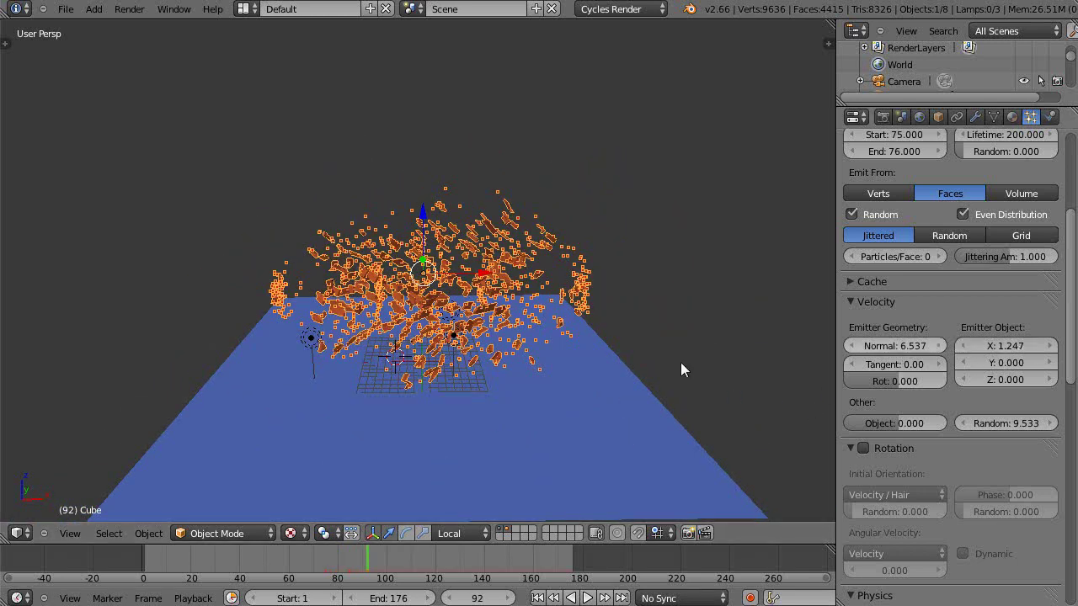
key(Left)
key(Left)
key(Left)
key(Left)
key(Left)
key(Left)
key(Left)
key(Left)
key(Left)
click(138, 556)
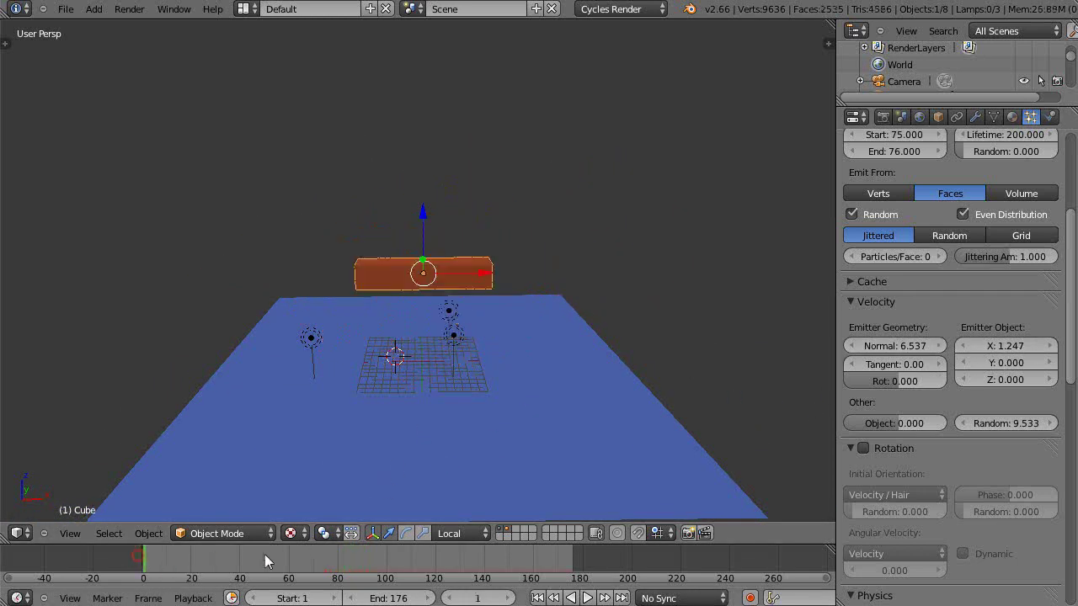
key(alt+a)
key(alt+a)
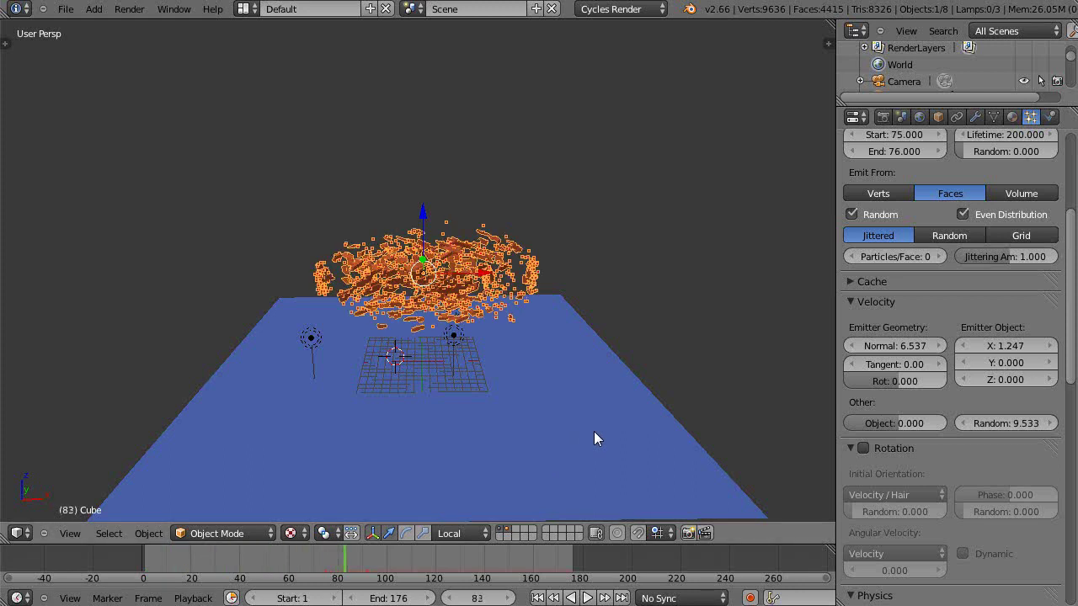
Step forward and back through the burst frames to examine the fragments' directions, stopping at frame 83
key(Right)
key(Right)
key(Right)
key(Right)
key(Right)
key(Right)
key(Right)
key(Right)
key(Right)
key(Right)
key(Right)
key(Left)
key(Left)
key(Left)
key(Left)
key(Left)
key(Left)
key(Left)
key(Left)
key(Left)
key(Left)
key(Left)
key(Left)
key(Left)
key(Left)
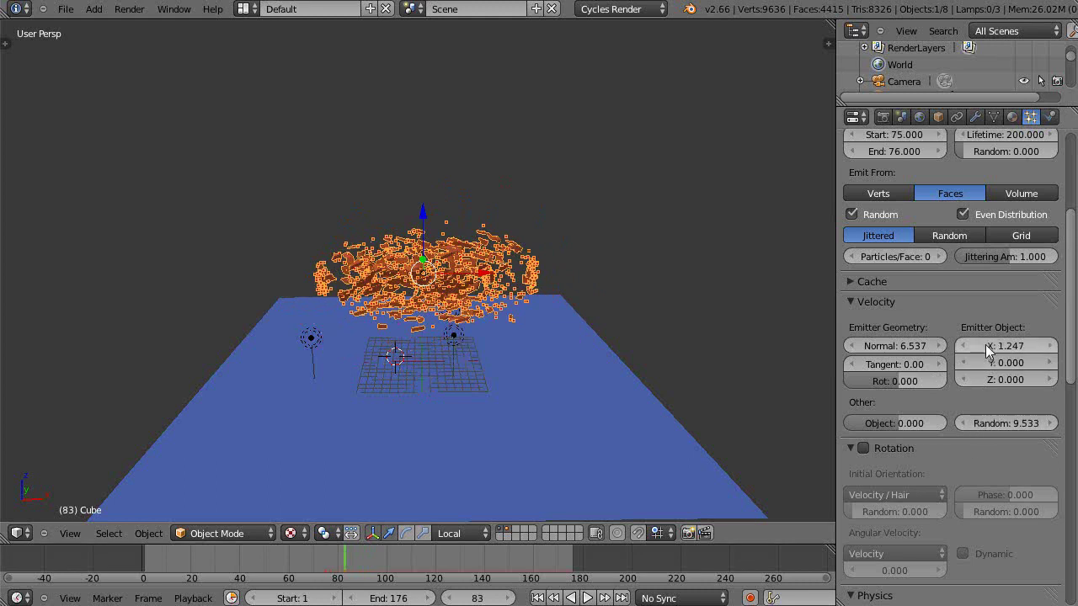
Set the particles' emitter-object X velocity to about 8.777 and replay the explosion from the start
drag(989, 341, 1035, 345)
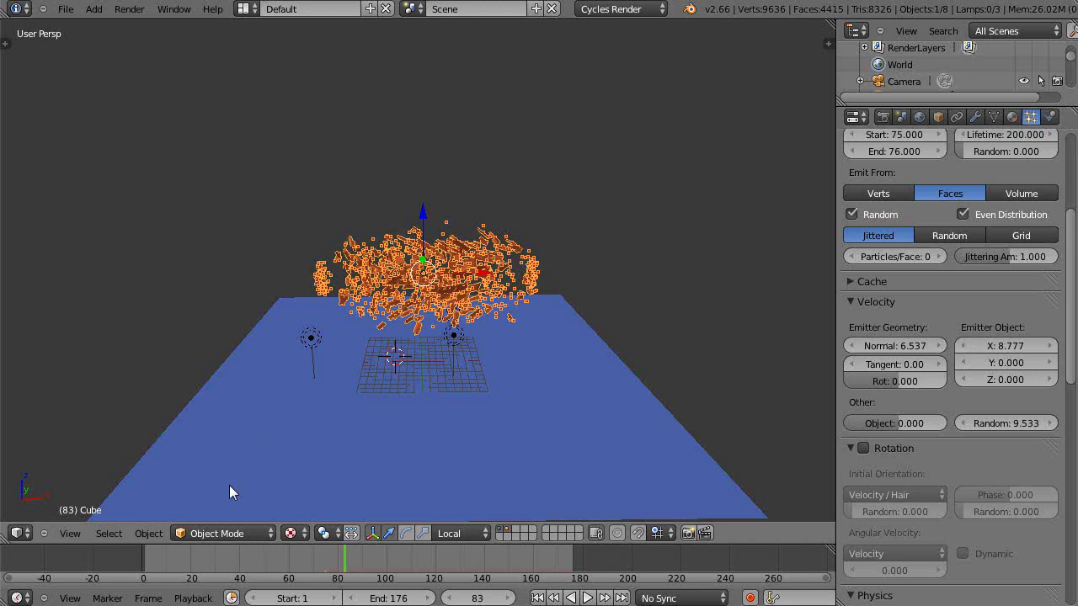
click(137, 558)
key(alt+a)
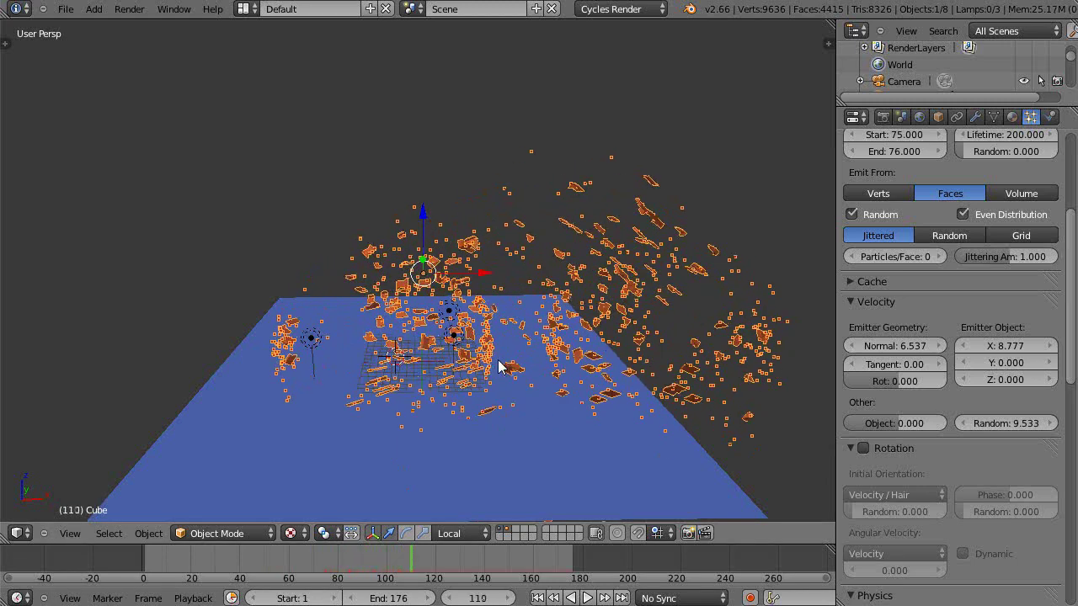
Step back through the explosion frames to frame 91 and examine how far the fragments drift along X
key(Left)
key(Left)
key(Left)
key(Left)
key(Left)
key(Left)
key(Left)
key(Left)
key(Left)
key(Left)
key(Left)
key(Left)
key(Left)
key(Left)
key(Left)
key(Left)
key(Left)
key(Left)
key(Left)
key(Left)
key(Right)
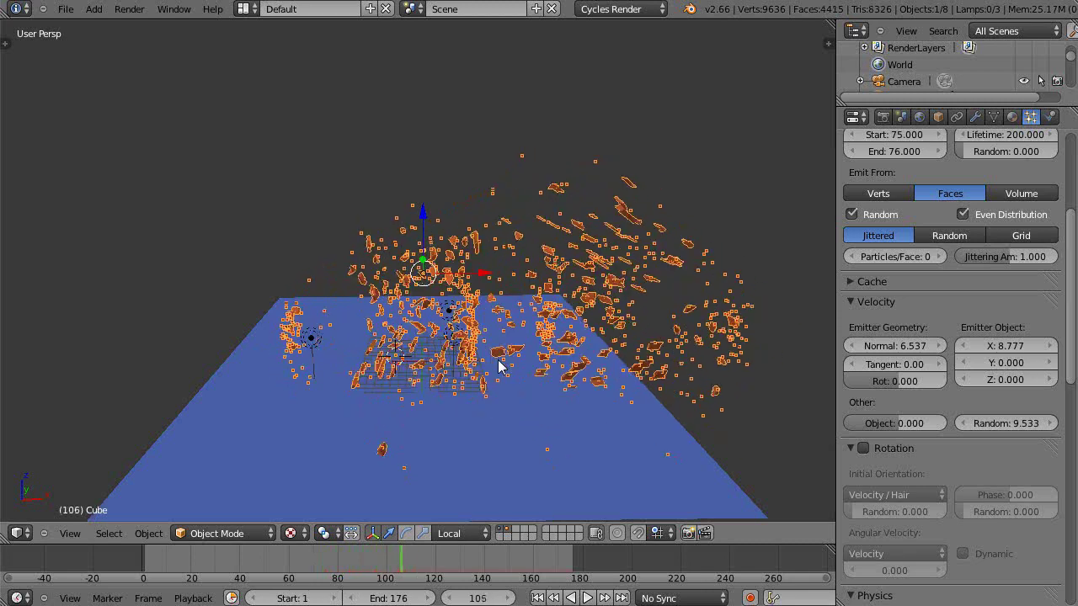
key(Left)
key(Left)
key(Left)
key(Left)
key(Left)
key(Left)
key(Left)
key(Left)
key(Left)
key(Left)
key(Left)
key(Left)
key(Left)
key(Left)
scroll(603, 360, up, 4)
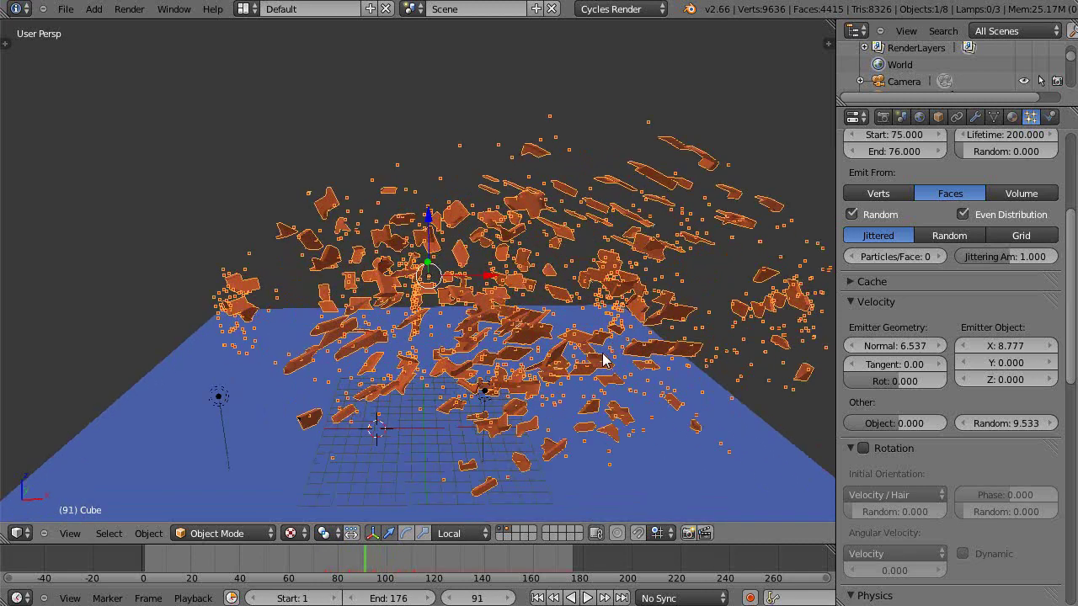
scroll(534, 337, up, 6)
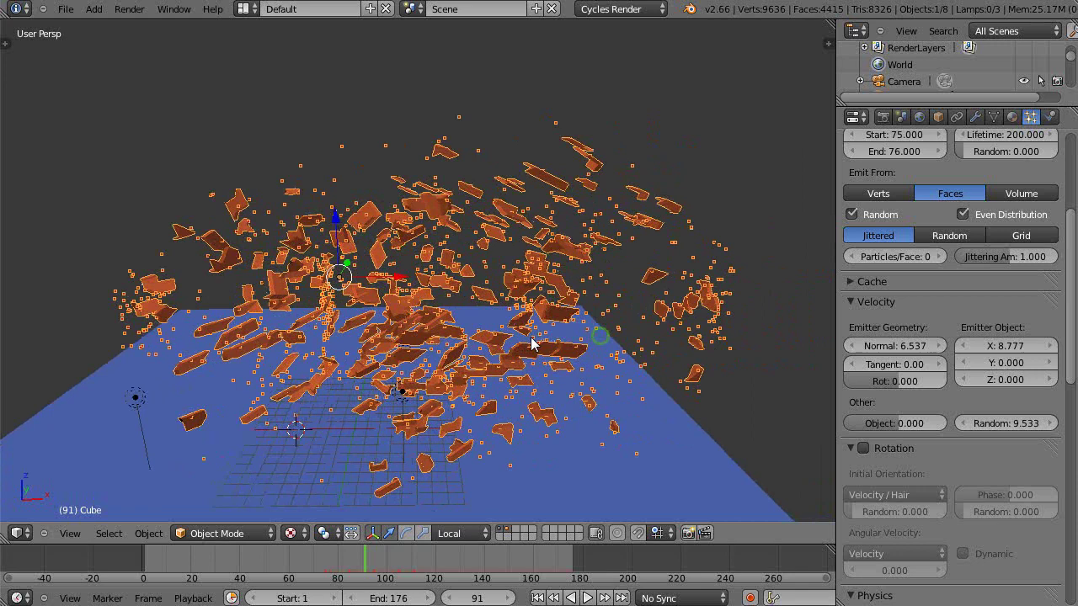
scroll(426, 381, down, 2)
middle_drag(425, 380, 362, 370)
scroll(364, 368, down, 4)
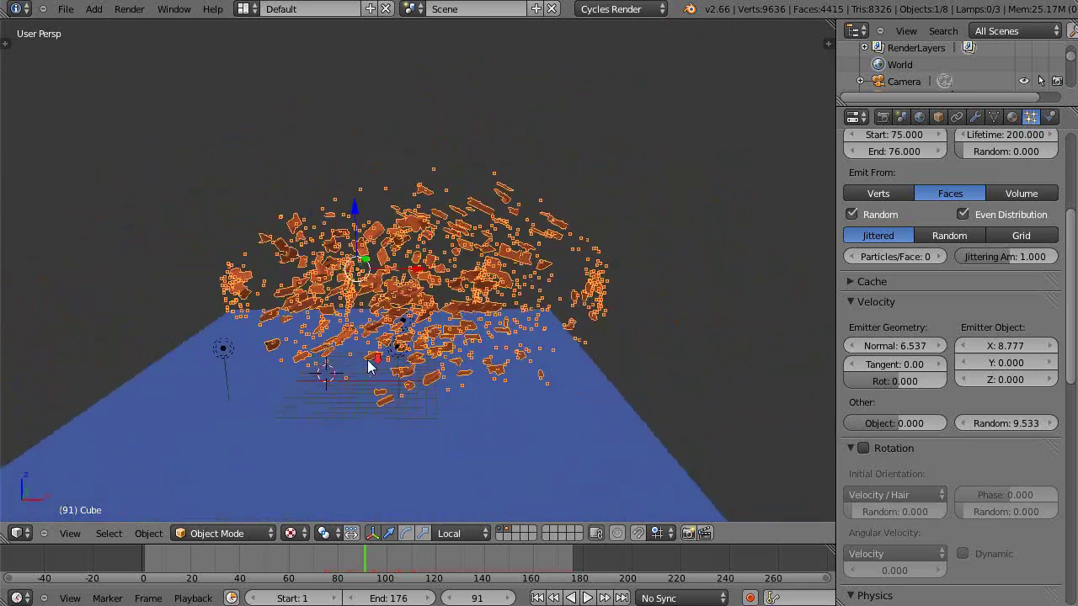
Enter Edit Mode on the block with nothing selected and add a vertex group named Shards
key(Tab)
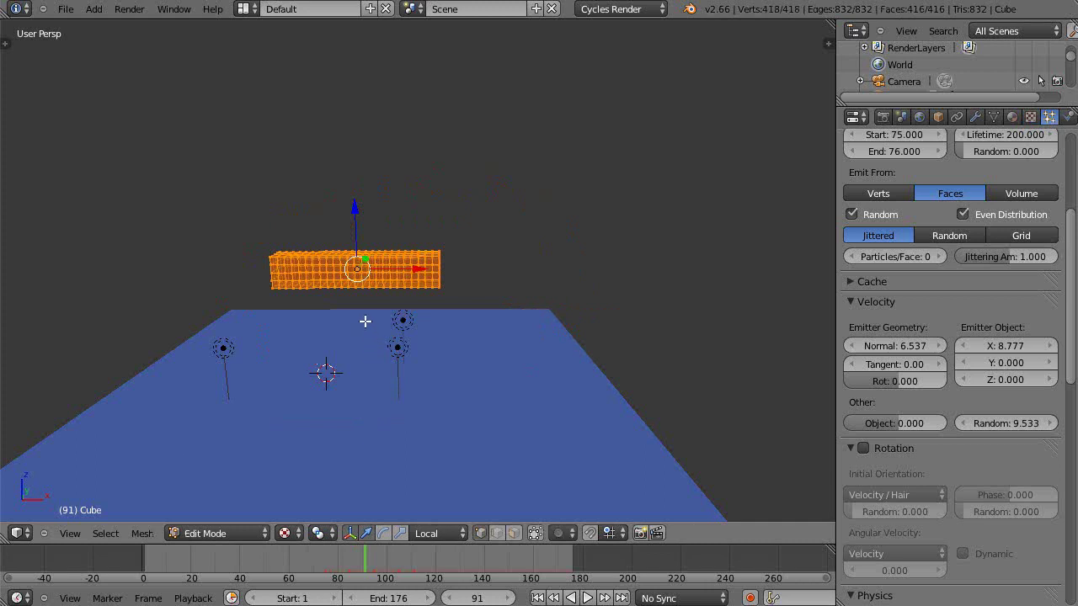
key(a)
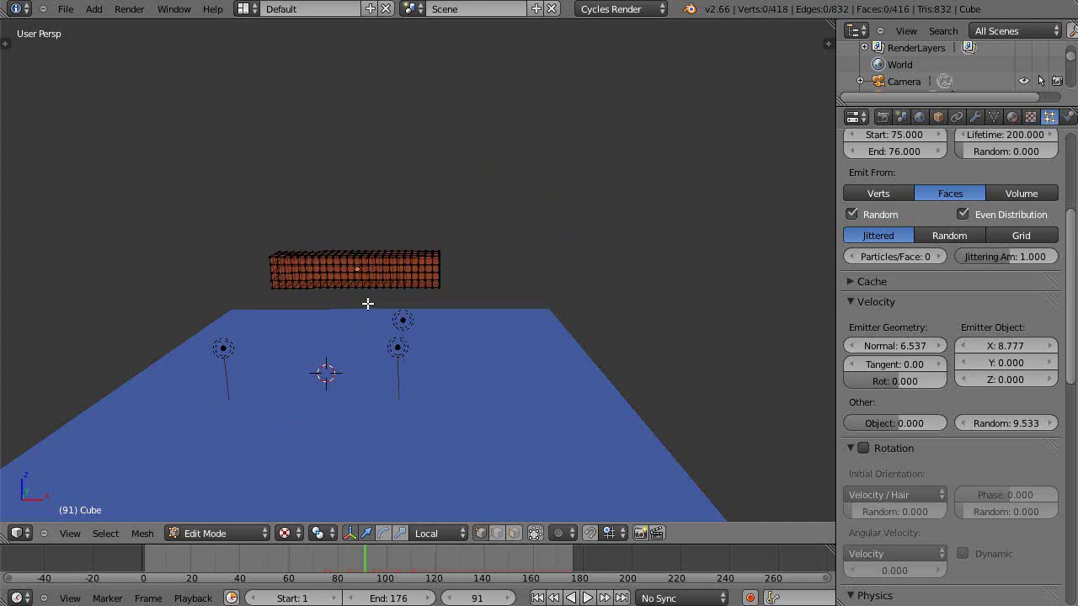
scroll(436, 327, up, 5)
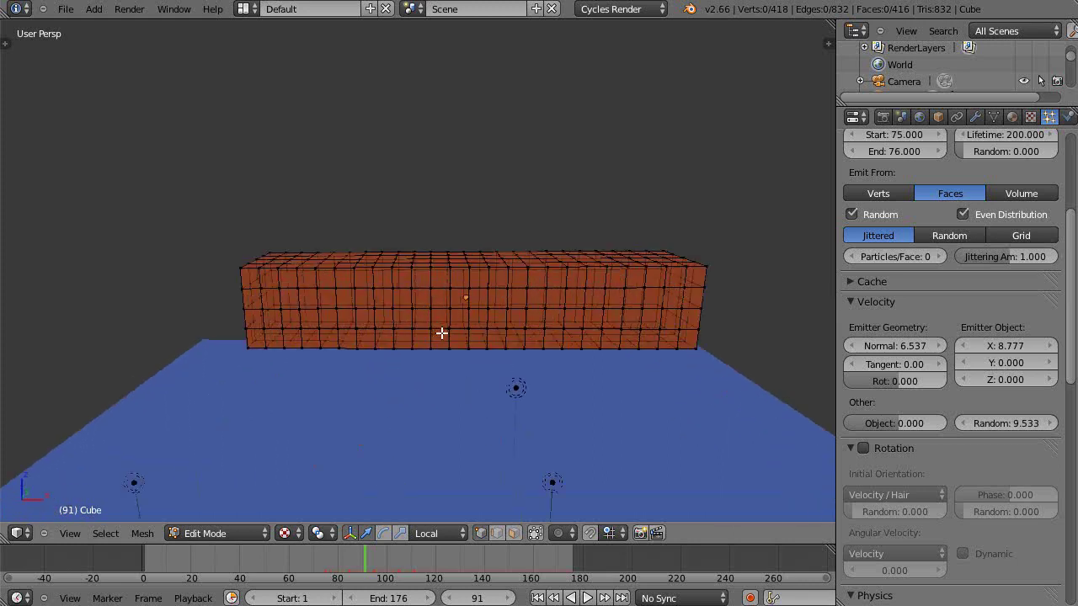
click(993, 116)
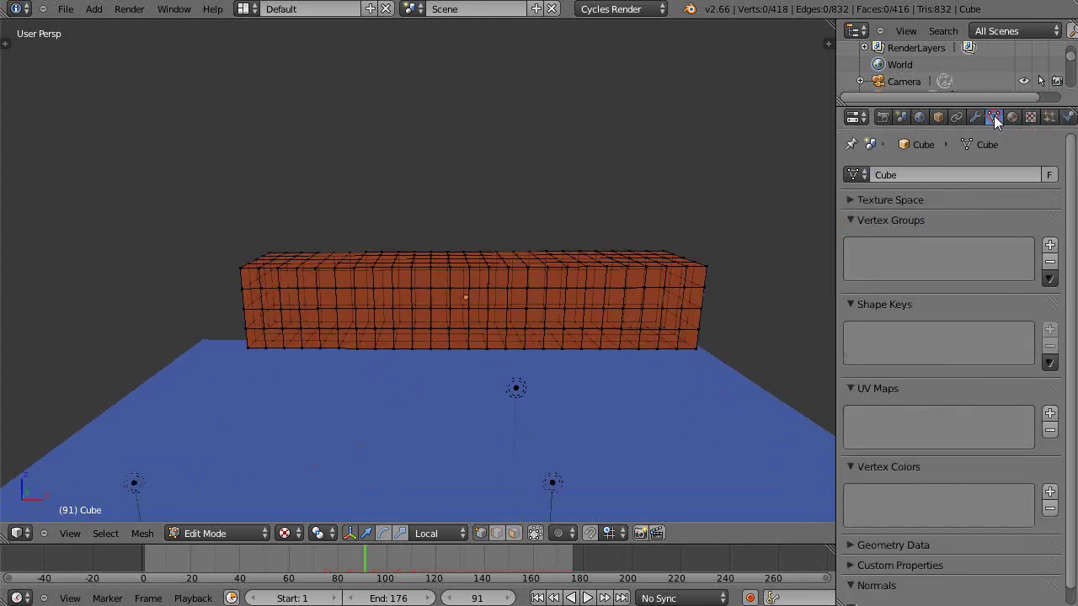
click(1049, 244)
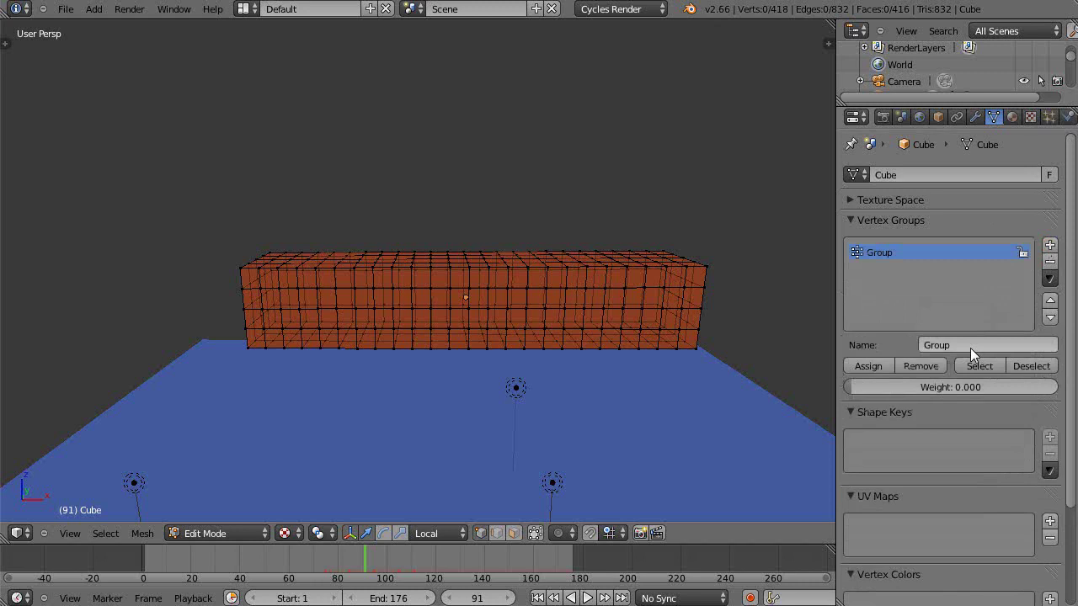
click(968, 346)
text(Sha)
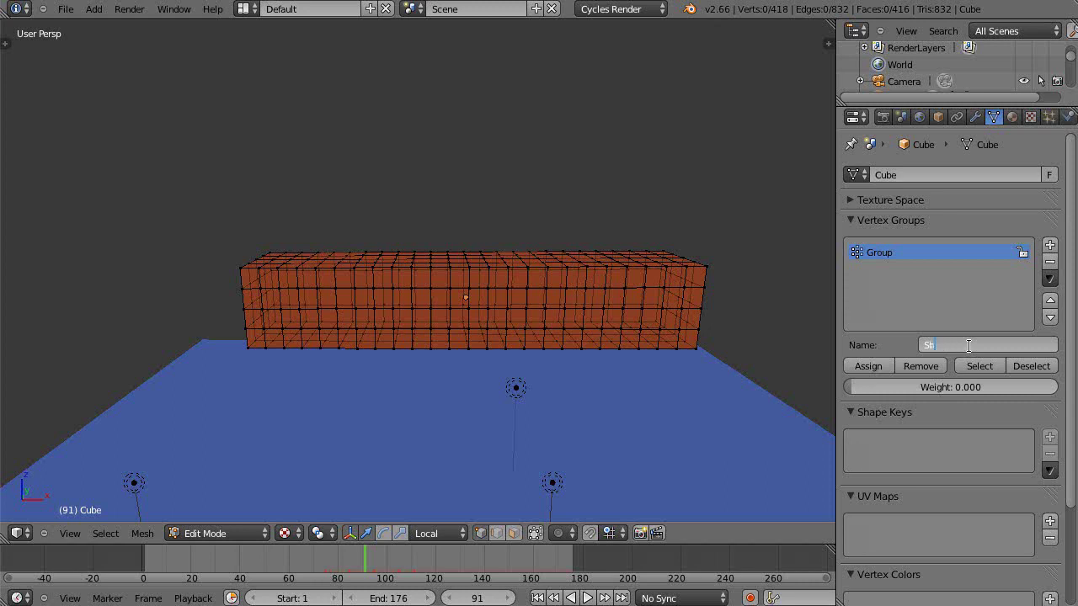
text(rds)
key(Return)
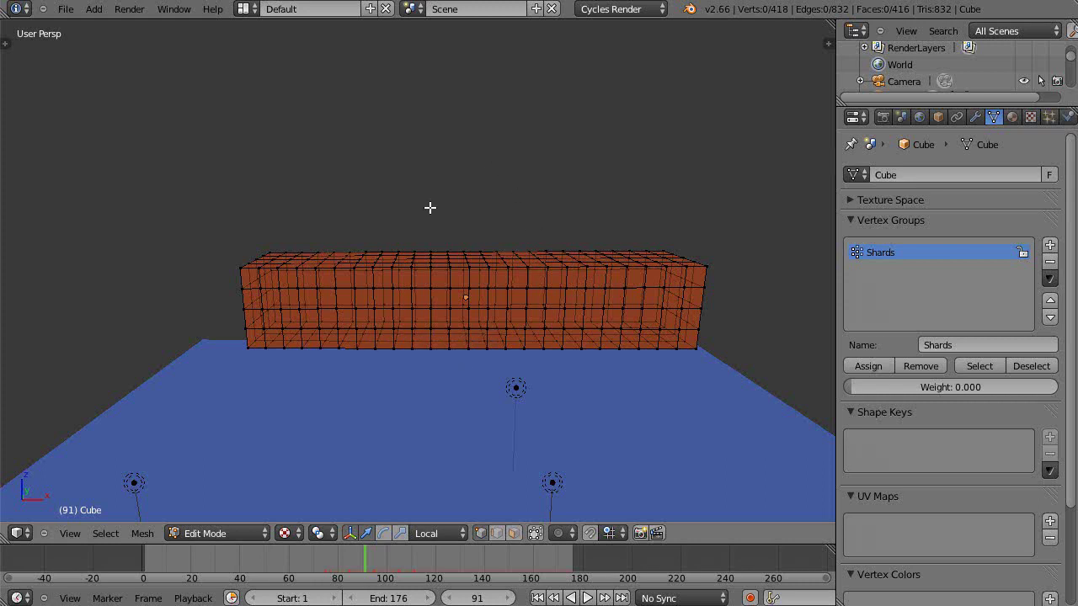
Box-select about the left quarter of the block's vertices and assign them to the Shards group with weight 1.000
middle_drag(481, 389, 500, 391)
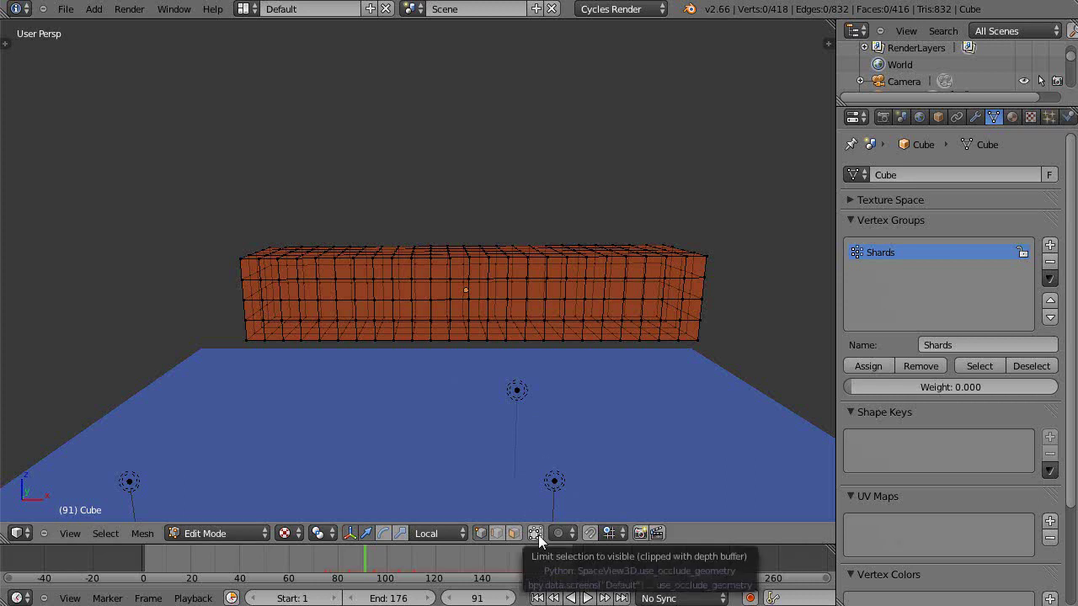
key(b)
drag(221, 188, 367, 388)
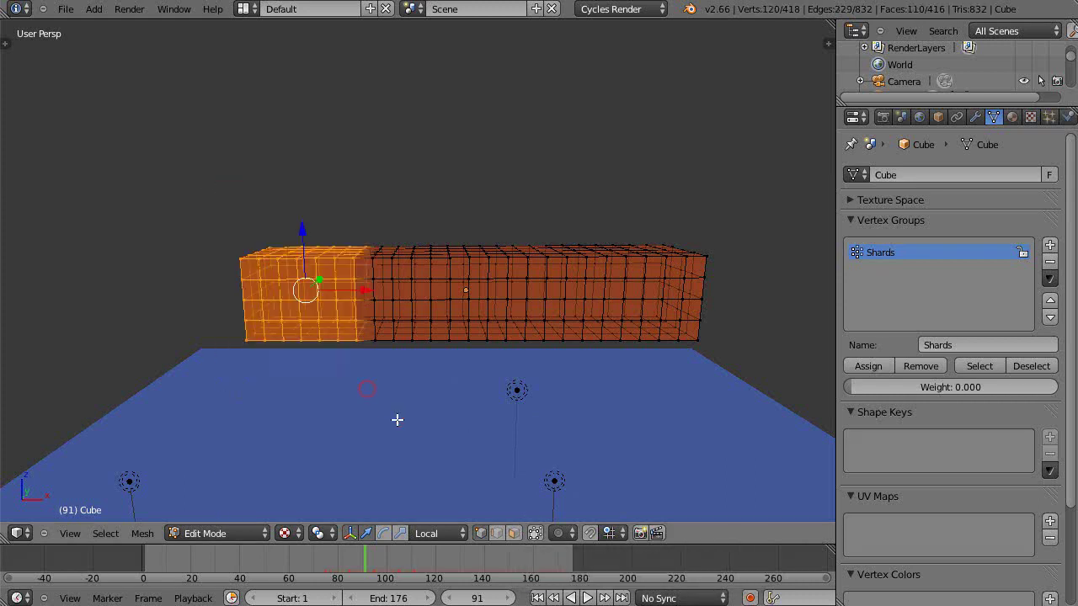
middle_drag(415, 424, 415, 426)
click(940, 388)
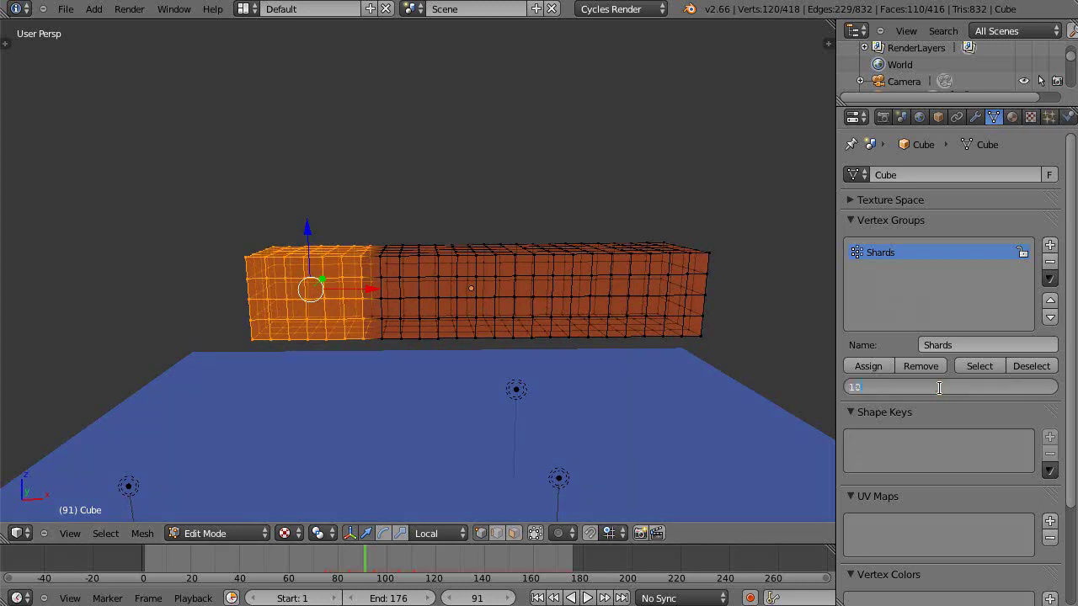
key(Return)
click(875, 368)
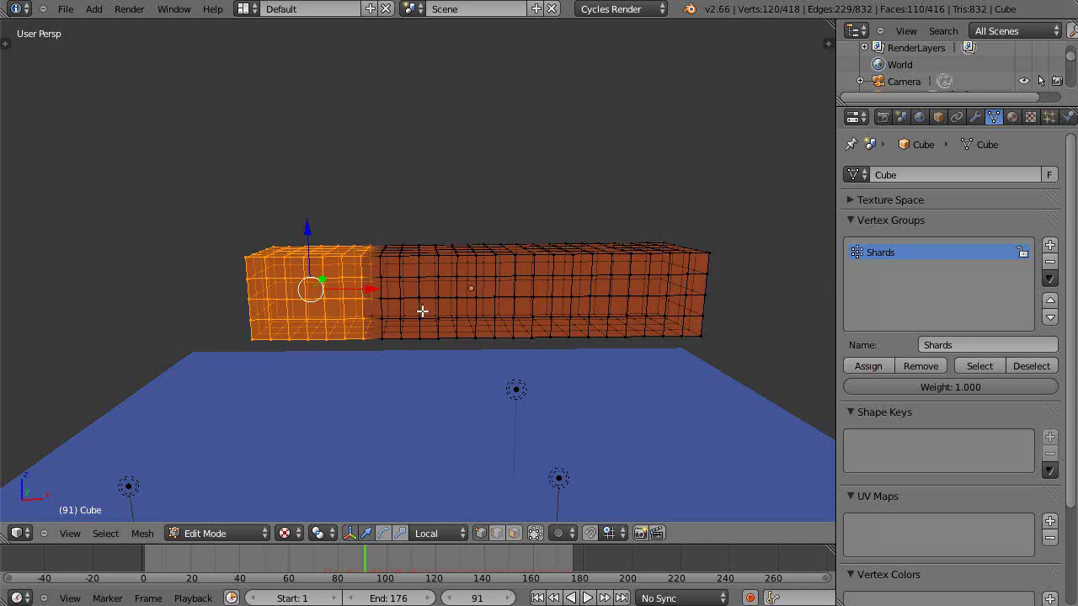
In front orthographic view, box-select only the block's middle section and assign it to the Shards group with weight 0.7
key(KP_7)
key(KP_5)
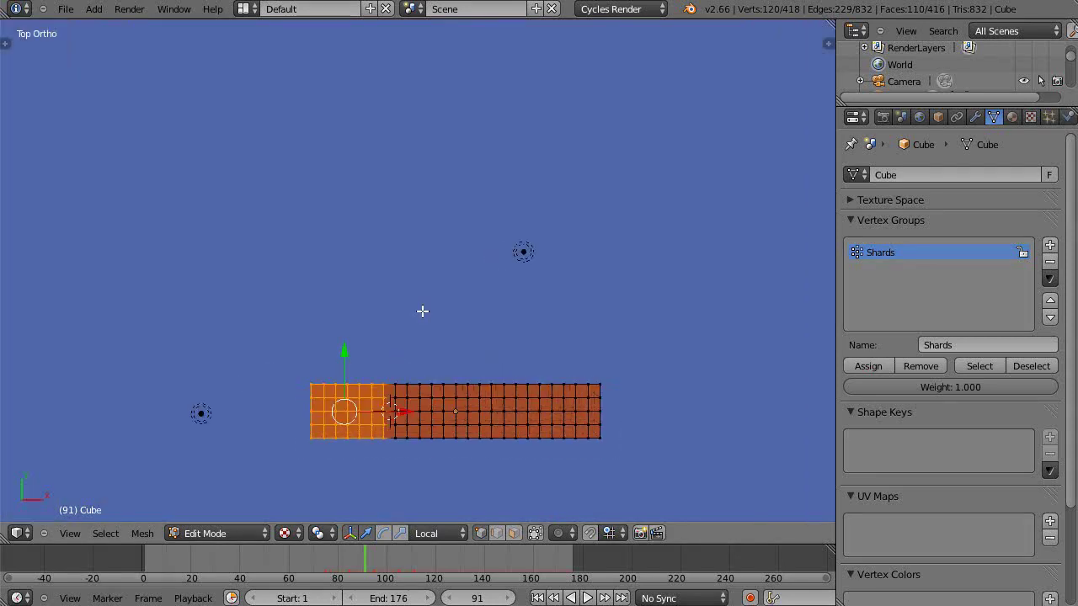
key(KP_1)
scroll(423, 310, up, 4)
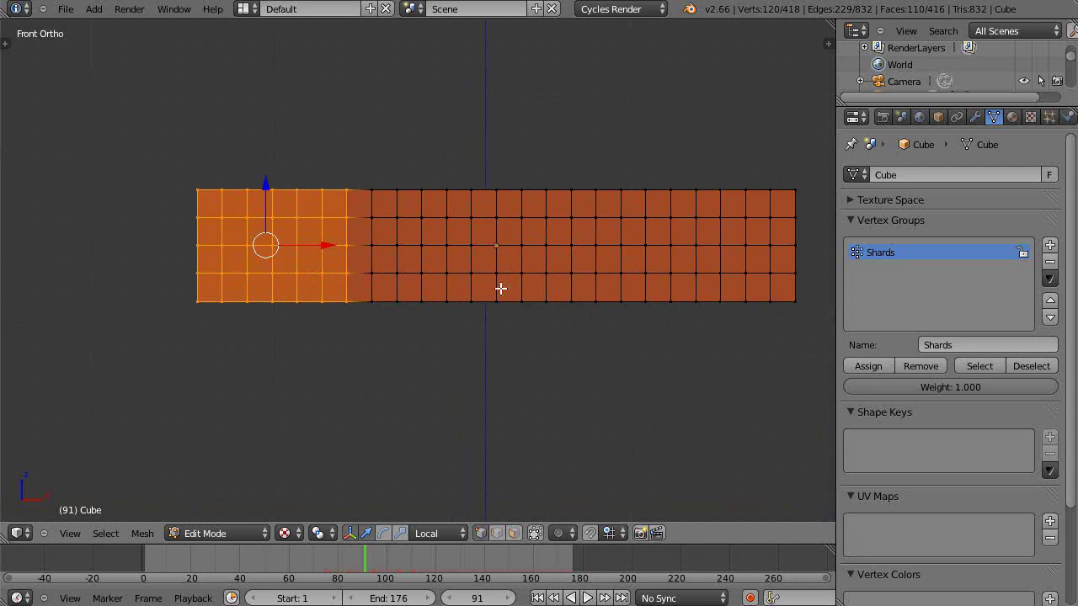
shift+middle_drag(500, 289, 351, 337)
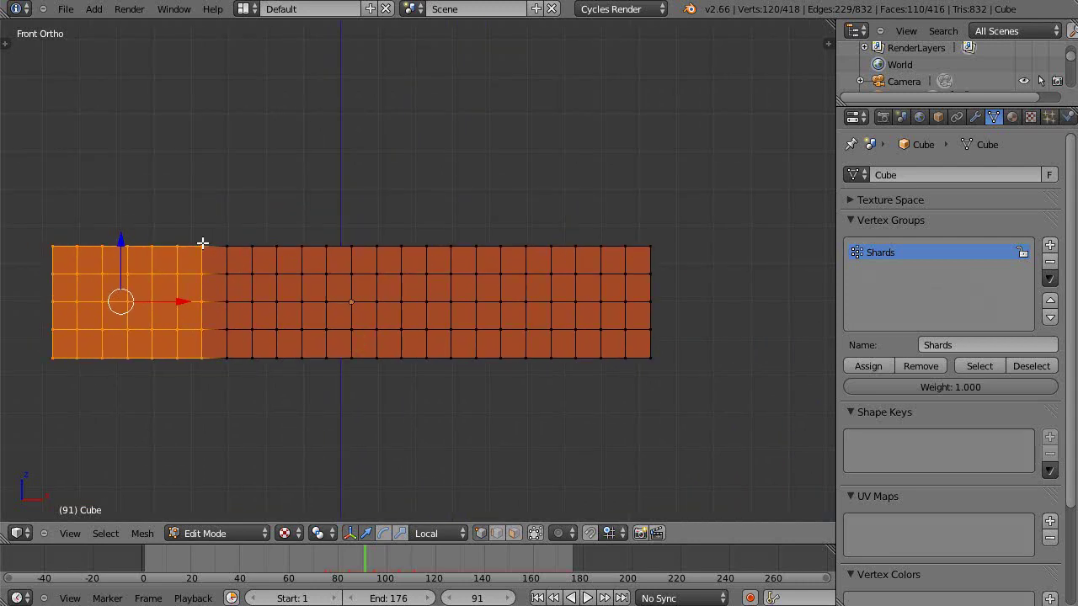
key(a)
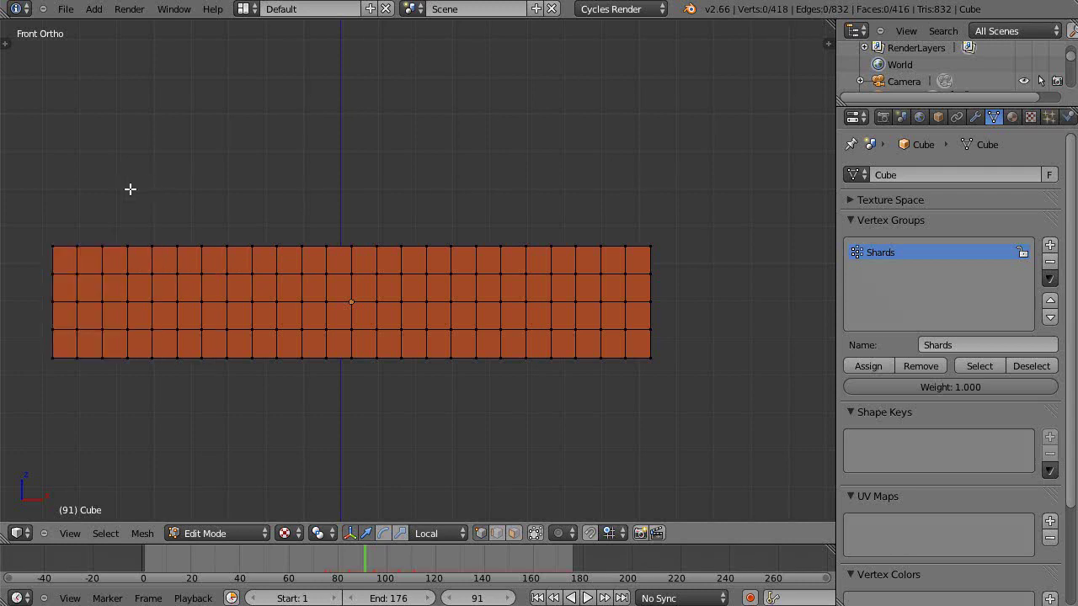
key(ctrl+z)
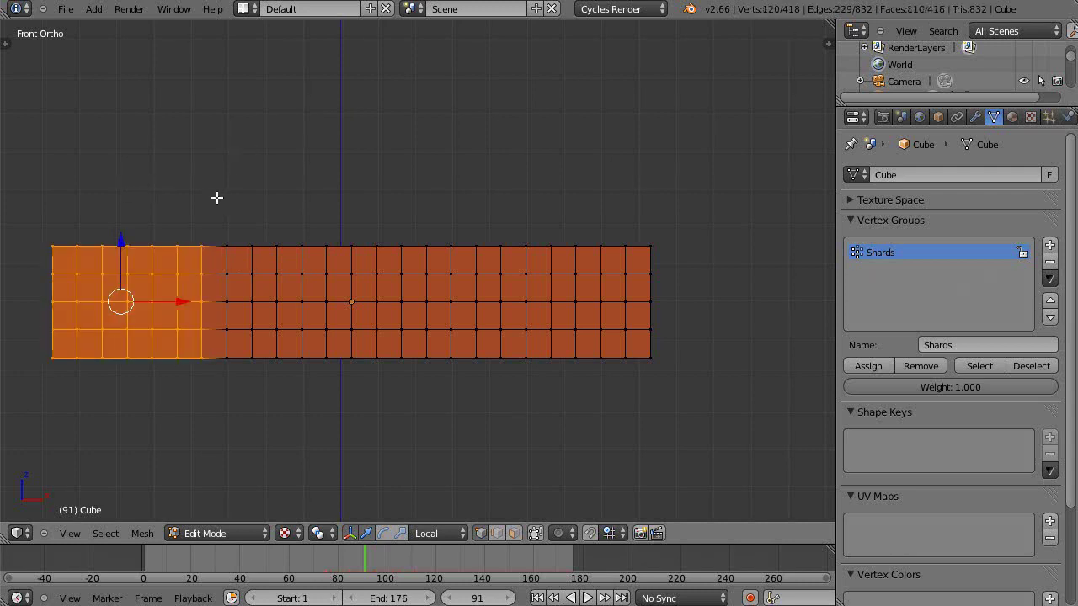
key(a)
key(b)
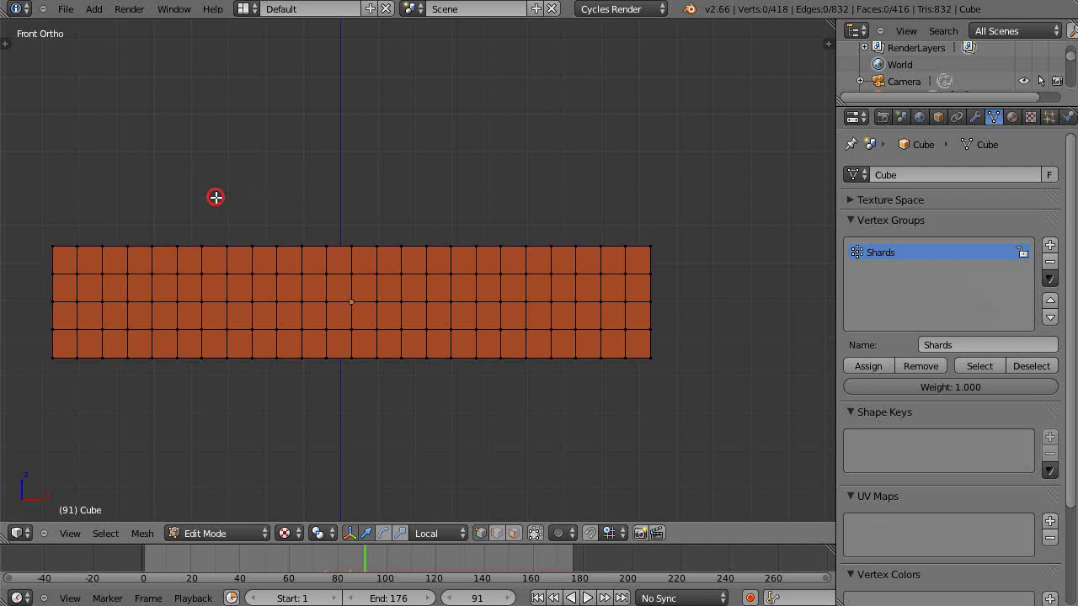
drag(216, 197, 421, 385)
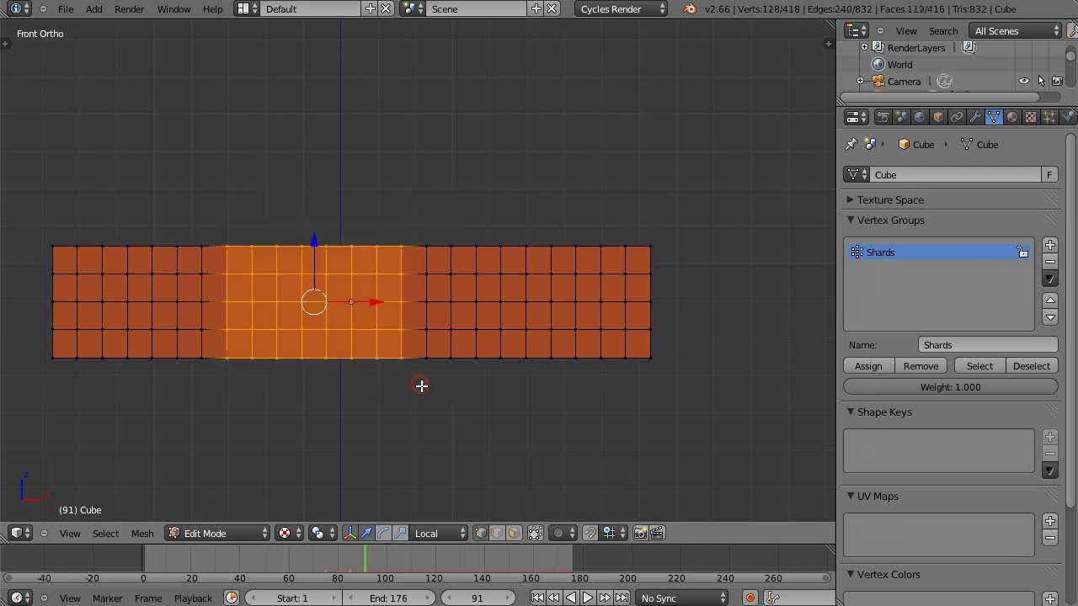
click(958, 387)
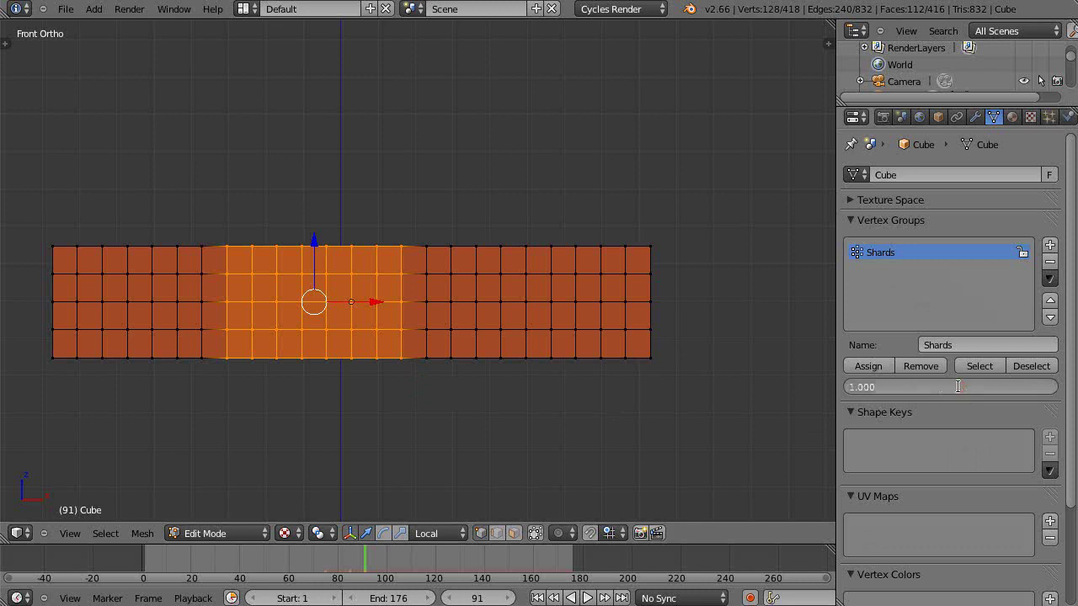
key(BackSpace)
text(.7)
key(Return)
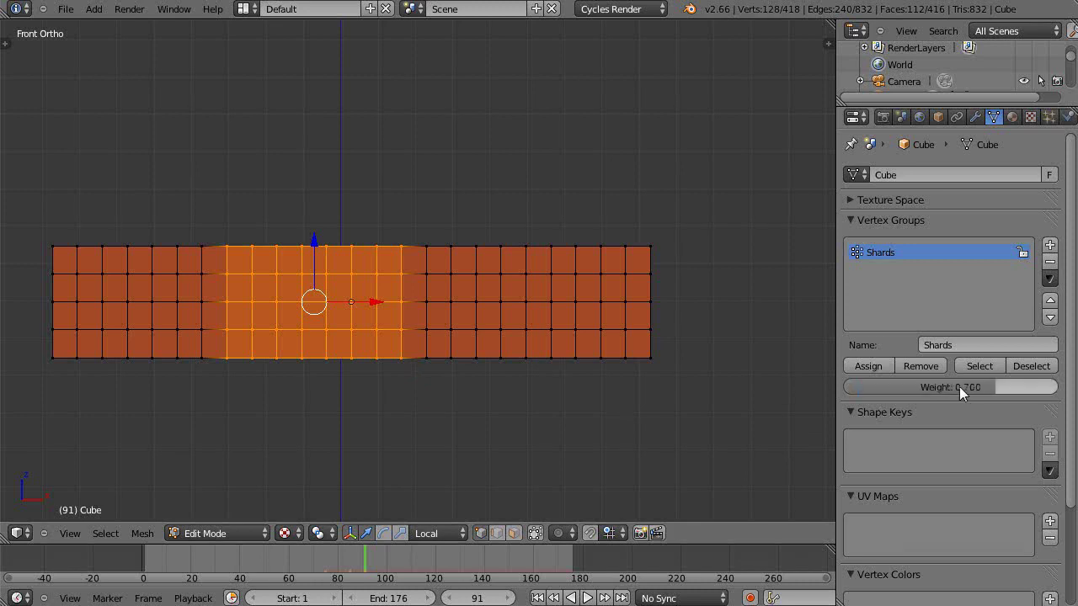
click(870, 367)
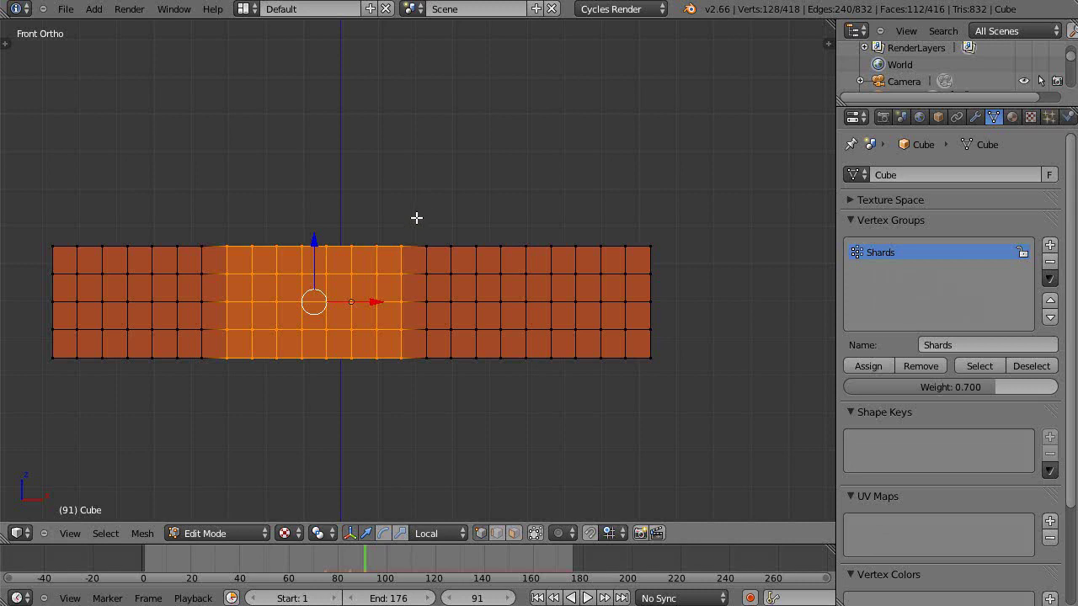
Box-select only the block's remaining right-hand section, assign it to the Shards group with weight 0, and return to Object Mode
key(a)
key(b)
drag(416, 219, 718, 417)
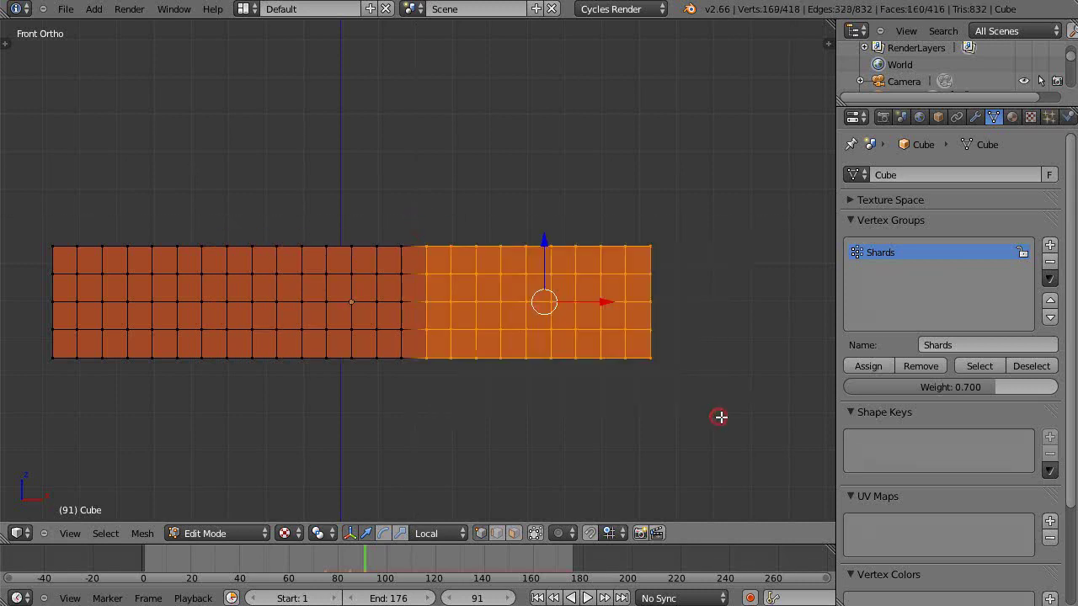
click(983, 385)
text(0)
key(Return)
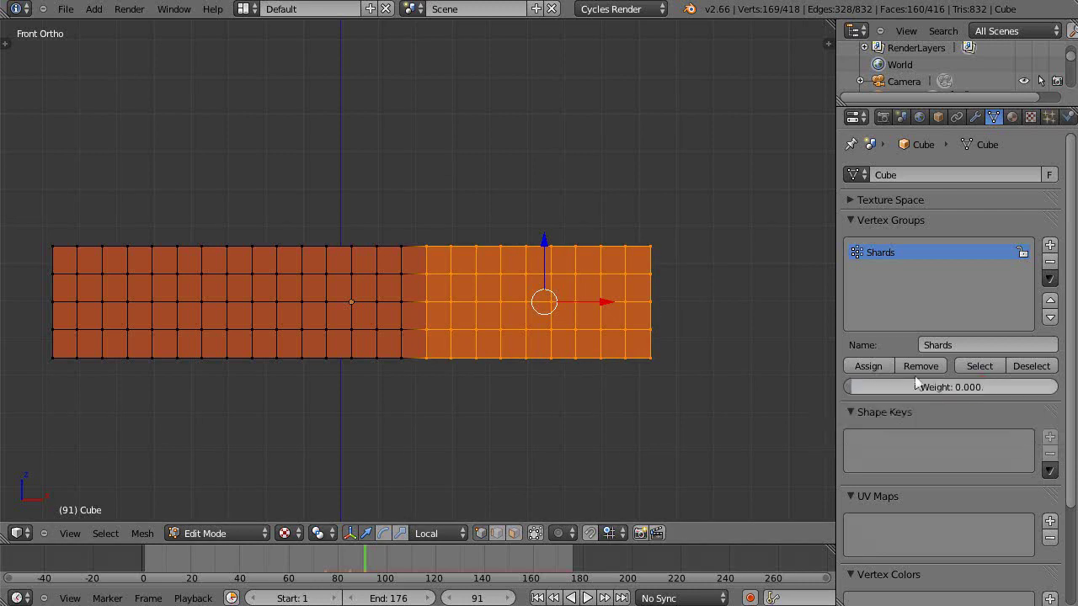
click(867, 366)
scroll(705, 427, down, 4)
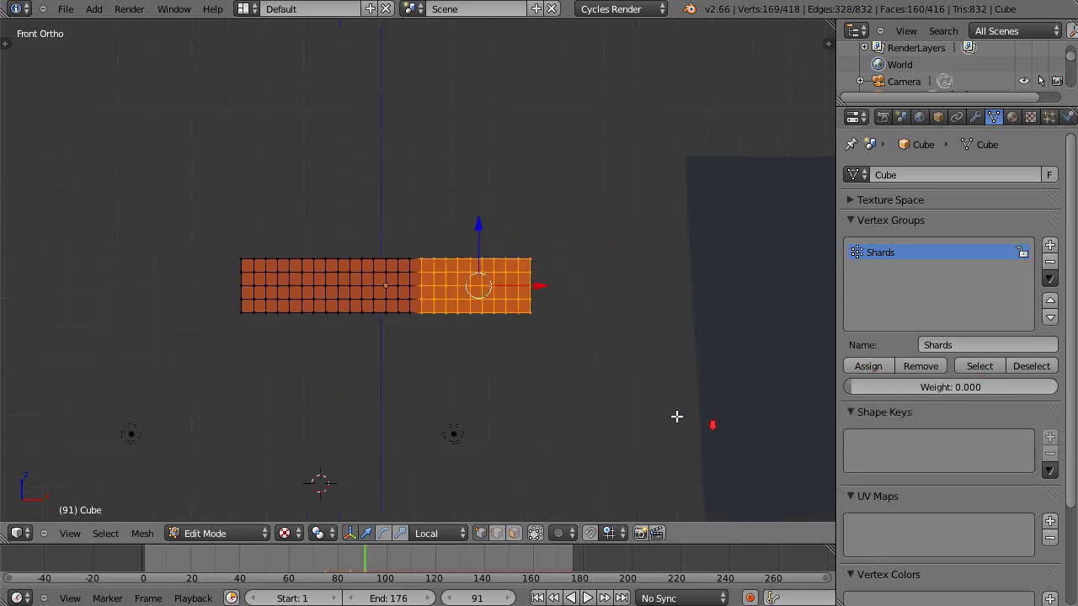
key(Tab)
Switch to perspective view and play the animation from frame 44 to review the explosion from several distances
scroll(598, 370, down, 5)
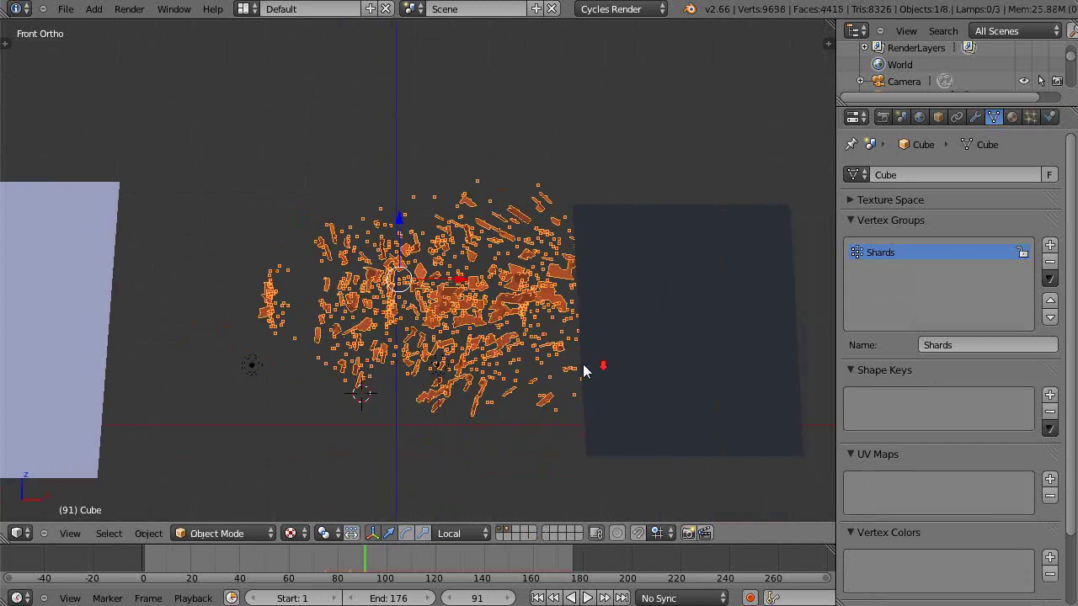
key(KP_5)
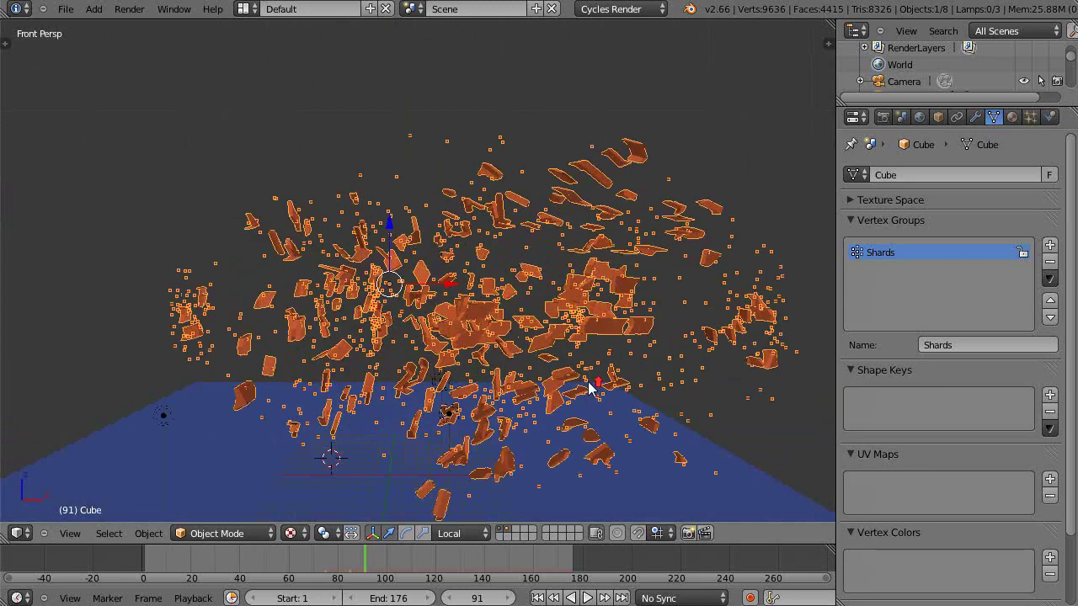
click(248, 560)
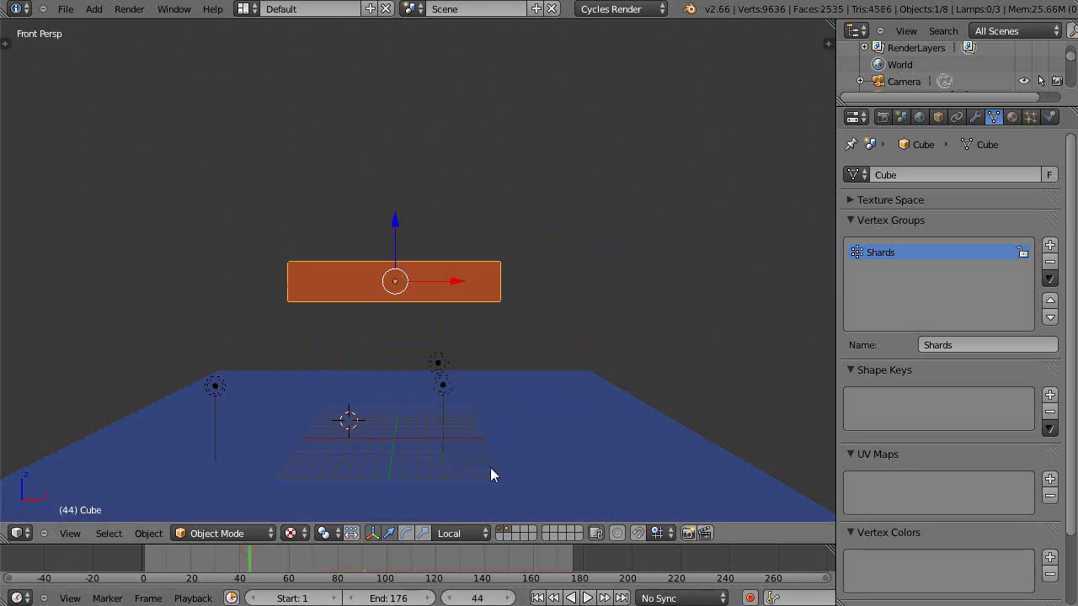
key(alt+a)
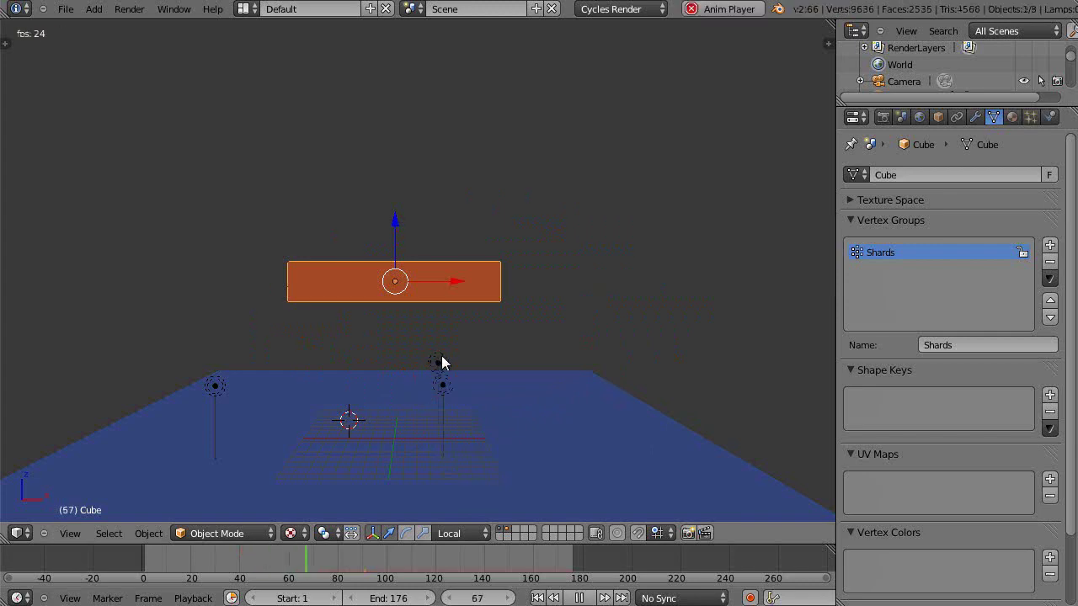
middle_drag(440, 361, 500, 320)
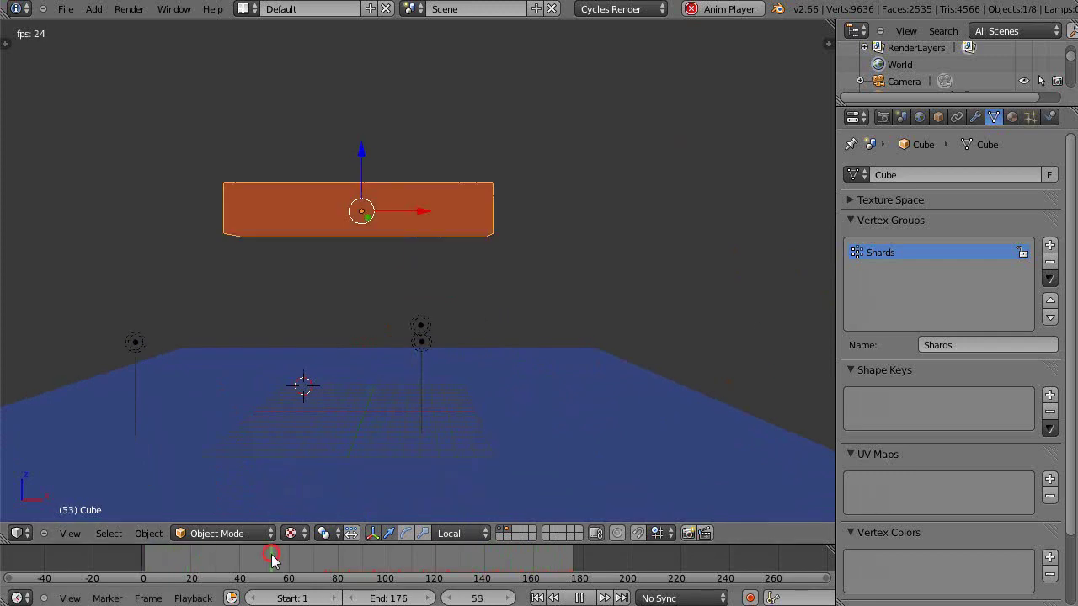
middle_drag(379, 432, 435, 392)
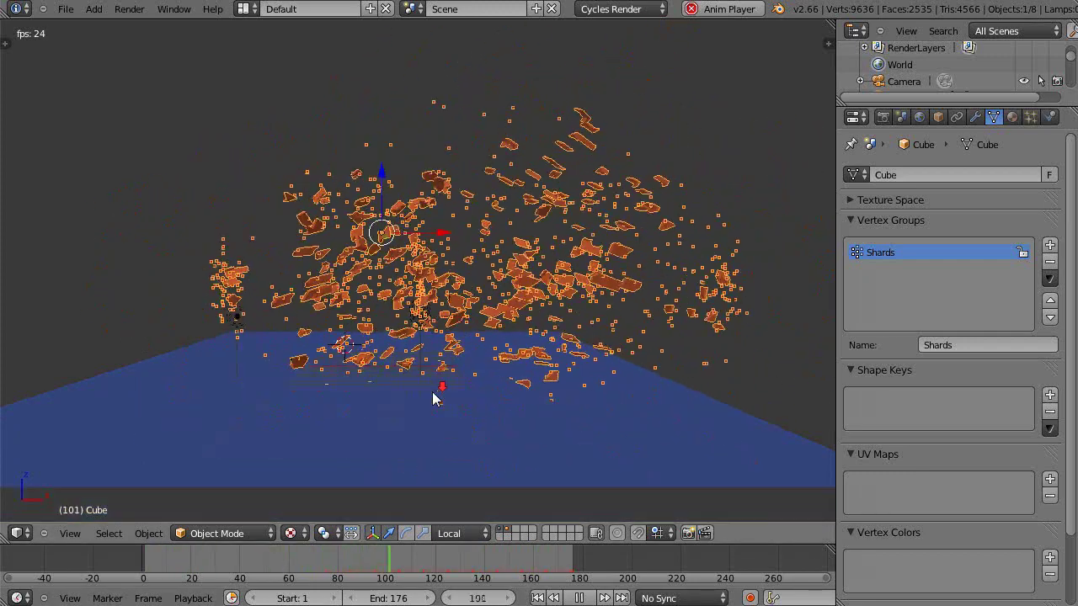
key(Escape)
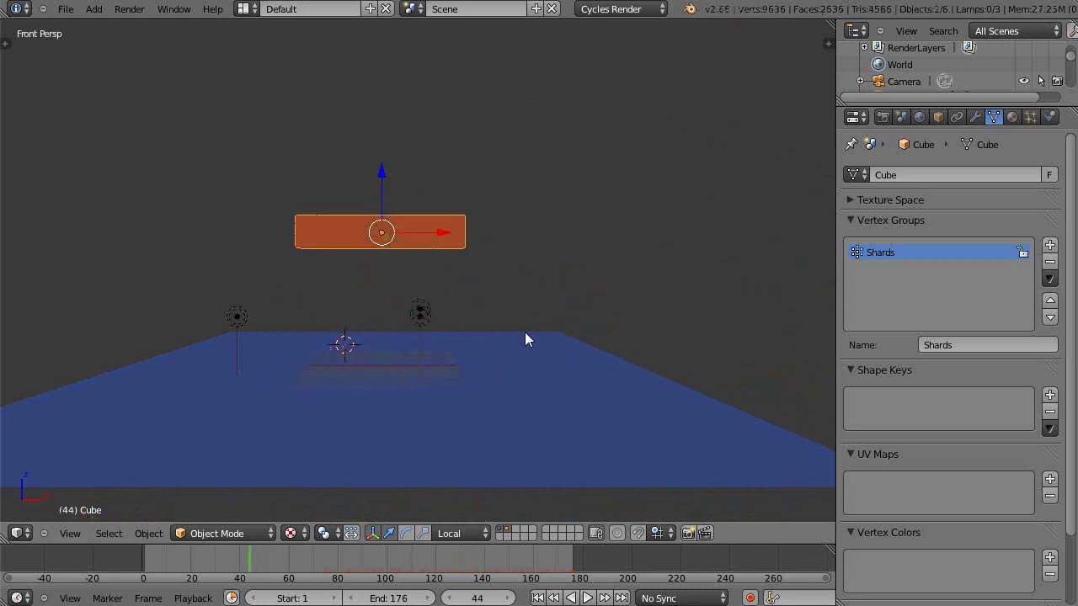
Set Shards as the Density vertex group in the block's particle system
middle_drag(527, 340, 531, 361)
click(1030, 116)
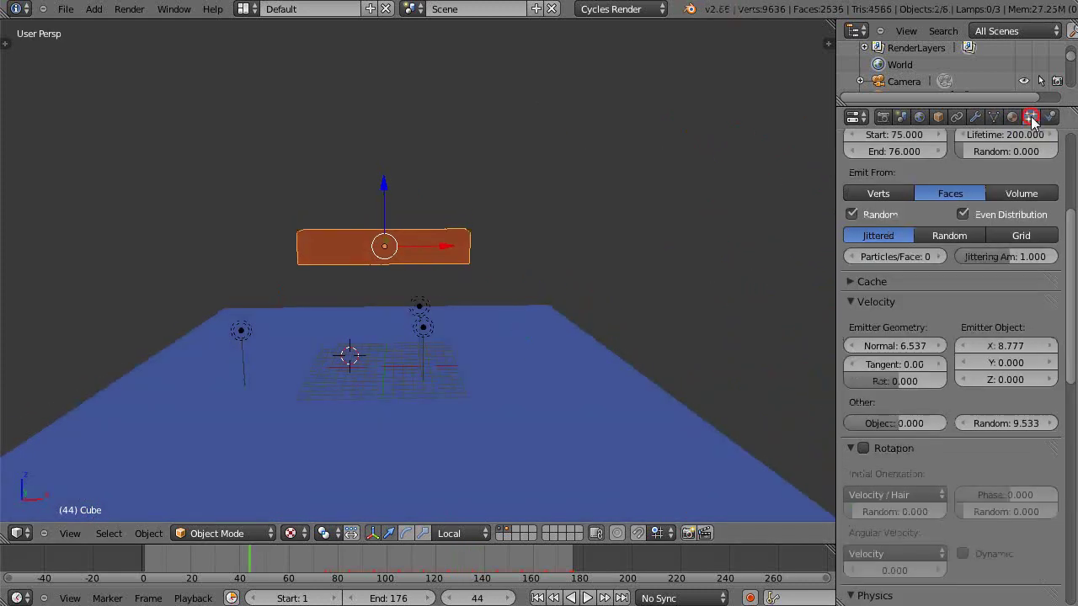
scroll(1000, 434, down, 10)
scroll(1000, 433, down, 9)
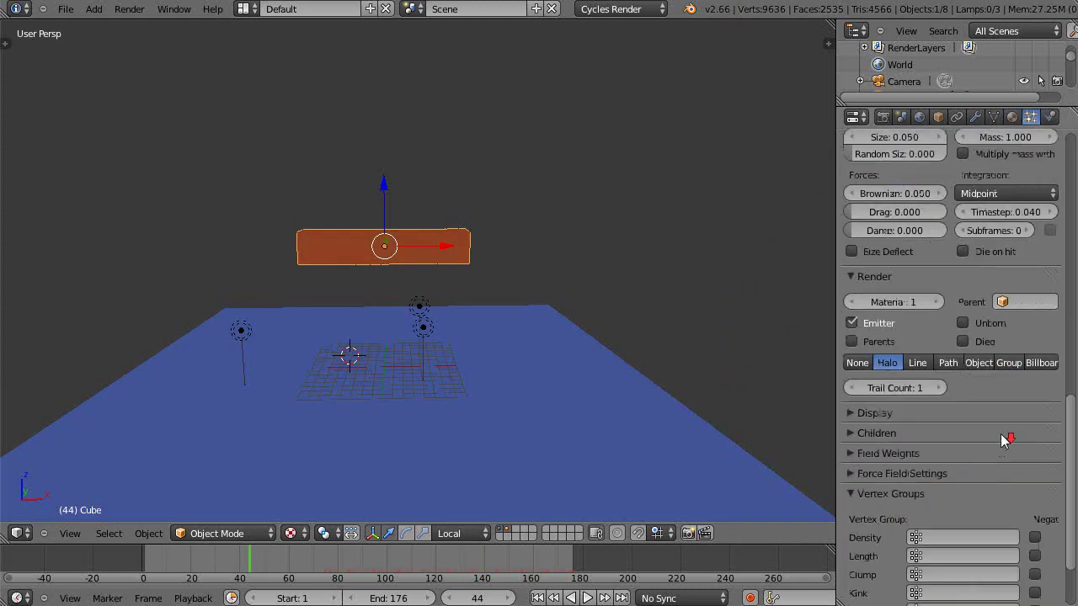
click(1005, 431)
click(947, 449)
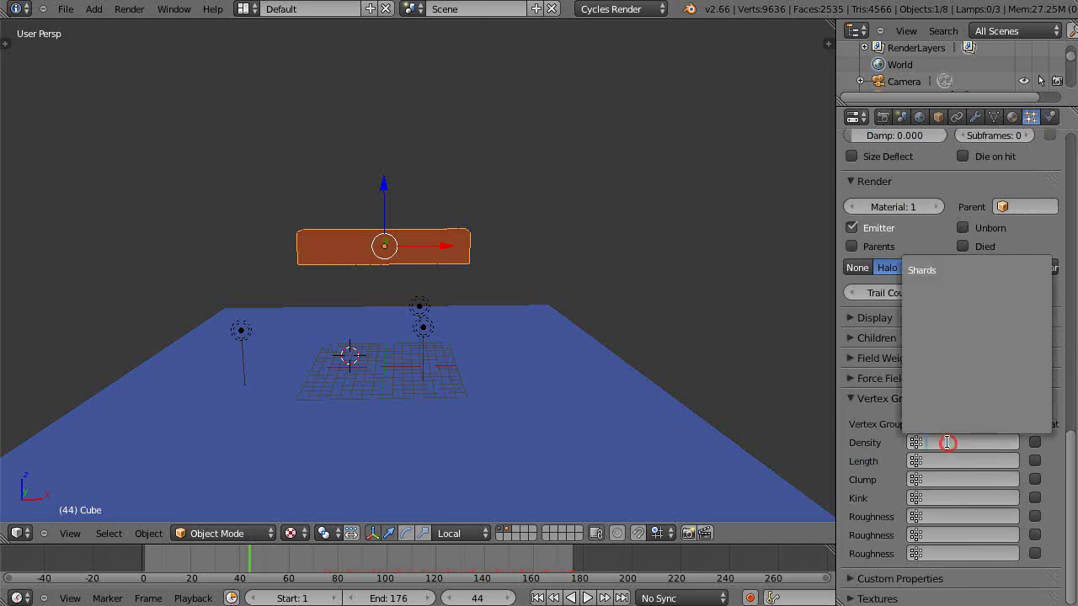
click(926, 269)
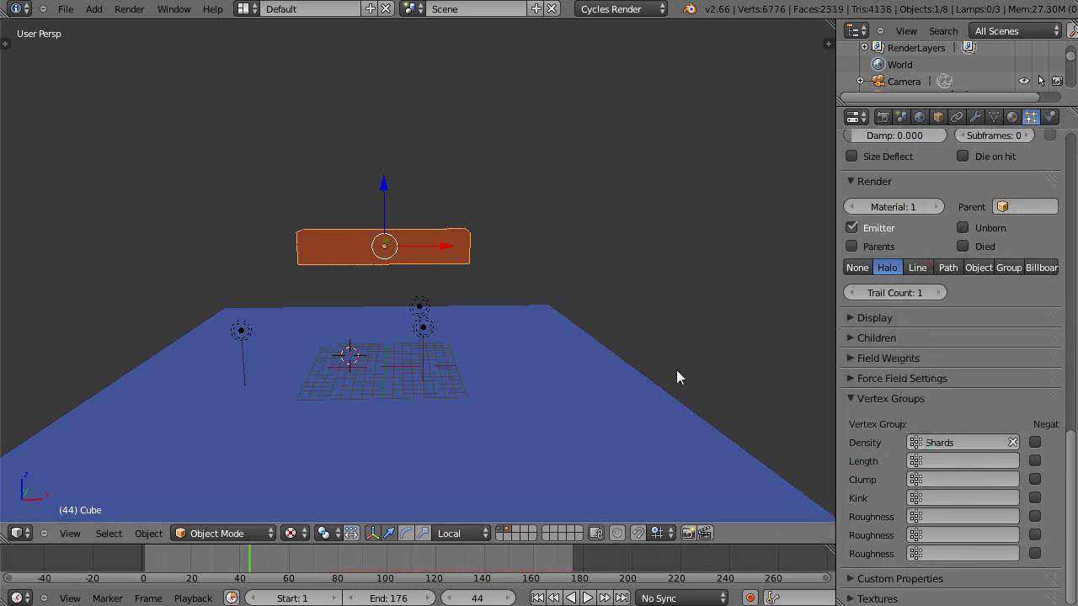
Play the explosion, pause it at frame 88 and step back to frame 82 to examine the fragment sizes
key(alt+a)
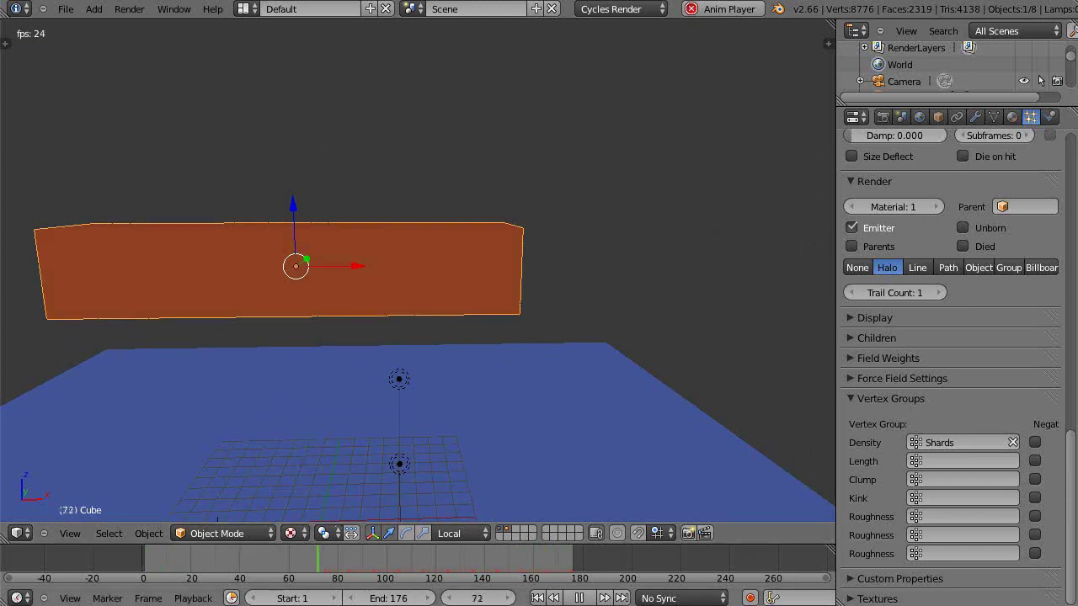
click(578, 598)
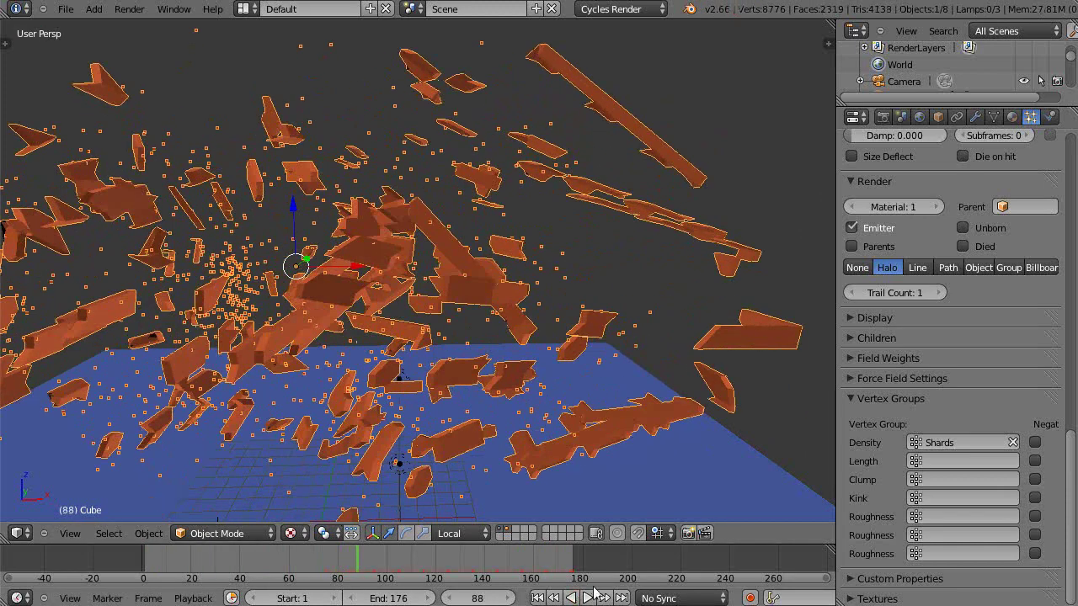
key(Left)
key(Left)
key(Left)
key(Left)
key(Left)
key(Left)
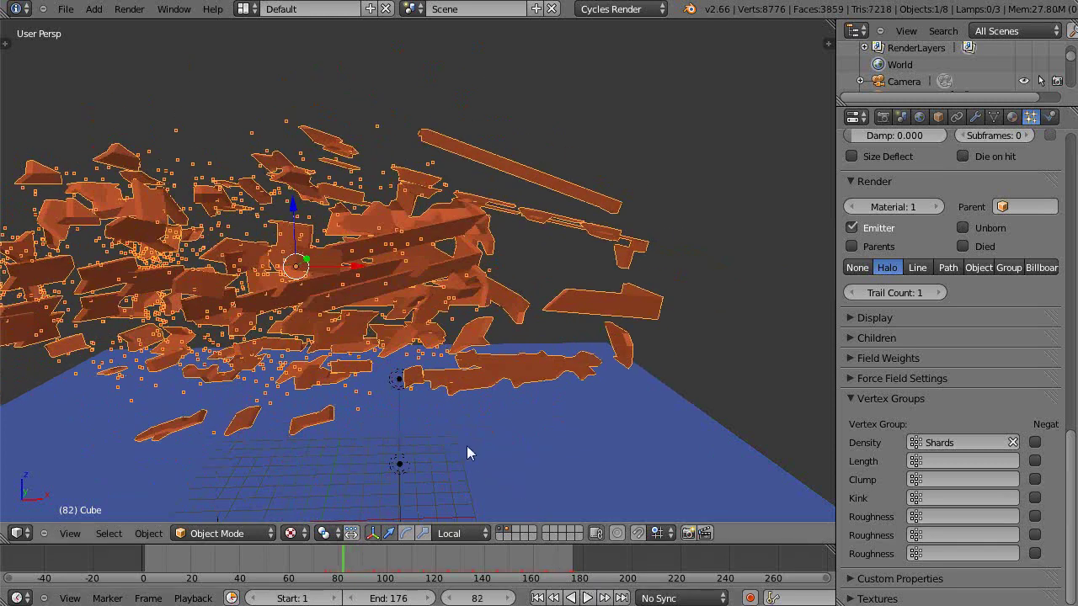
Maximize the 3D view, step forward through the explosion and back to frame 79, and compare shard sizes along the block
middle_drag(467, 445, 535, 445)
key(shift+space)
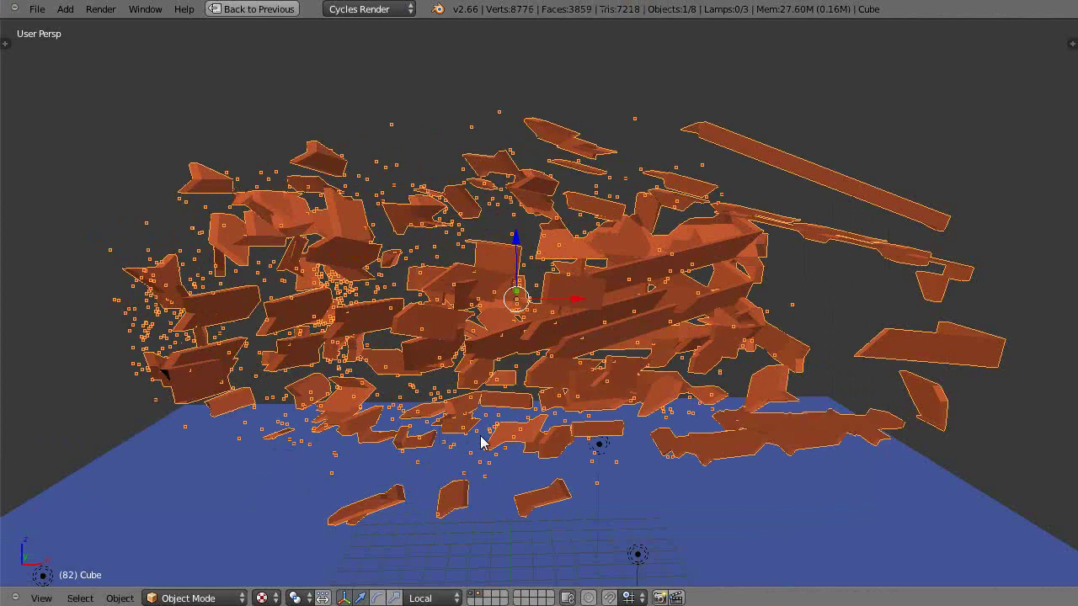
middle_drag(481, 438, 461, 410)
key(Right)
key(Right)
key(Right)
key(Right)
key(Right)
key(Right)
key(Right)
key(Right)
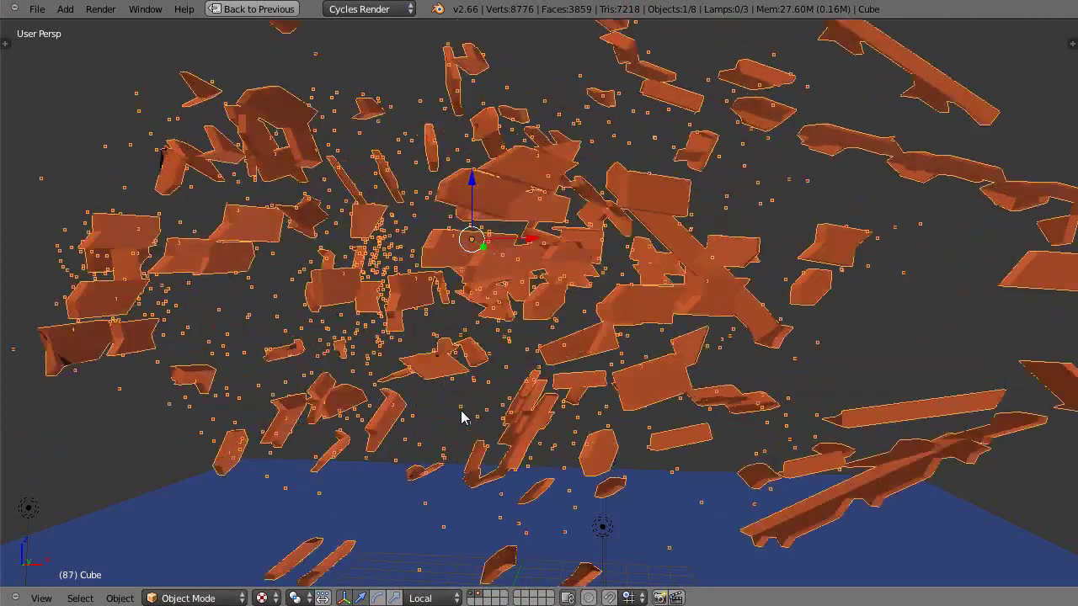
key(Left)
key(Left)
key(Left)
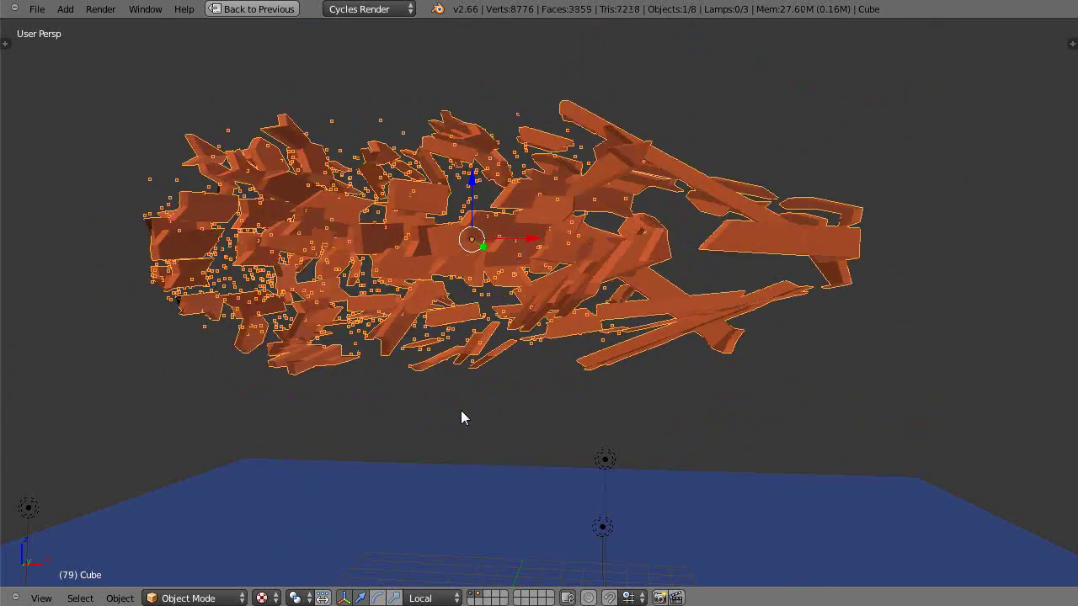
middle_drag(445, 399, 424, 426)
scroll(452, 410, up, 2)
scroll(452, 410, up, 1)
scroll(452, 410, down, 3)
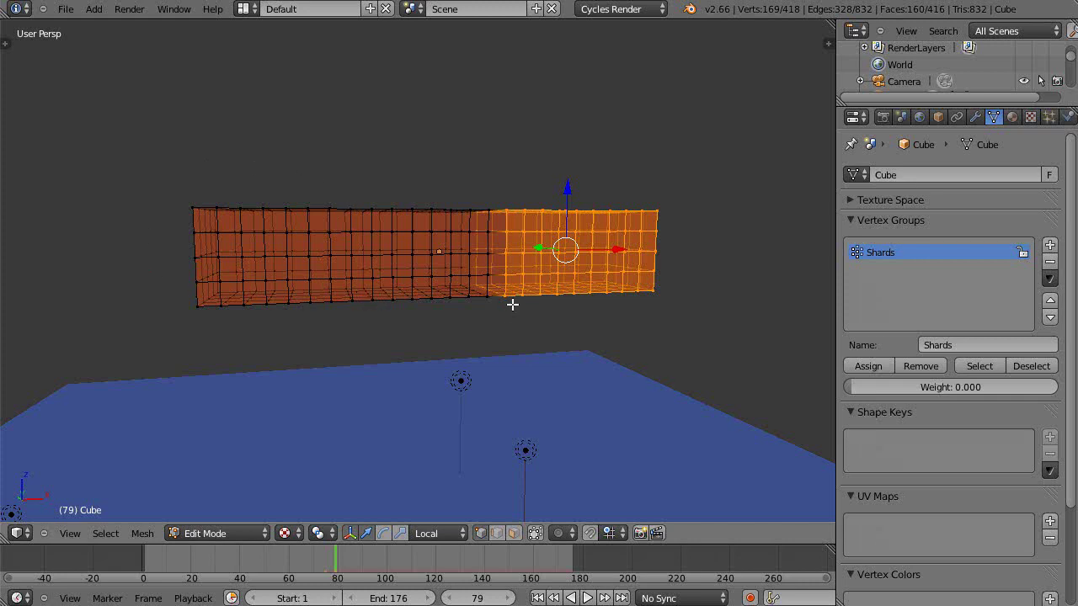
Inspect the block's mesh in Edit Mode, comparing the selected weight-0 section with the rest of the block
scroll(585, 360, down, 4)
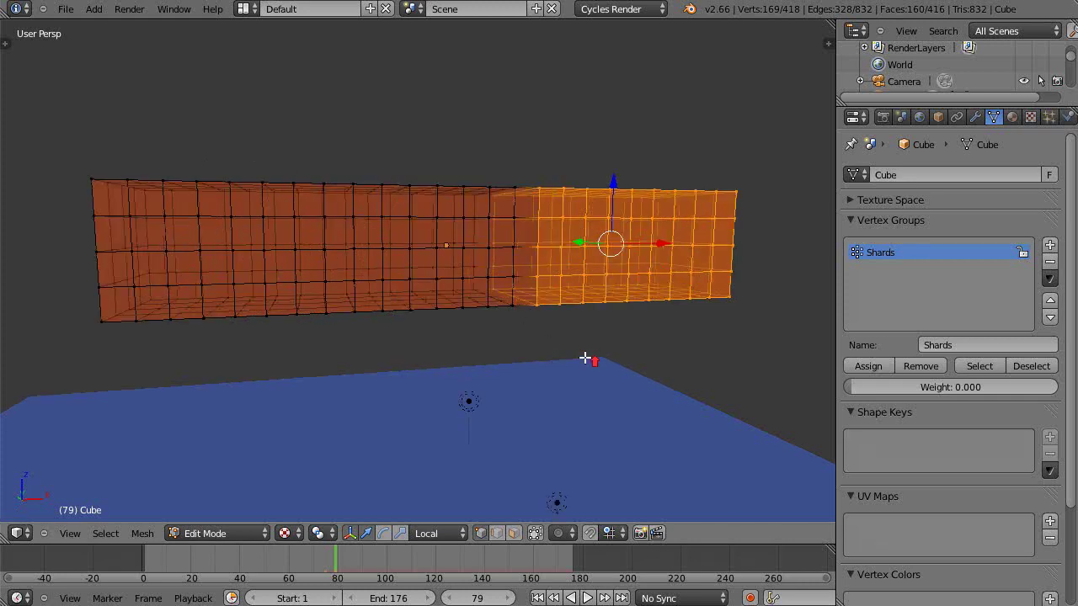
mouse_move(329, 356)
middle_down()
mouse_move(315, 384)
mouse_move(309, 356)
mouse_move(325, 358)
middle_up()
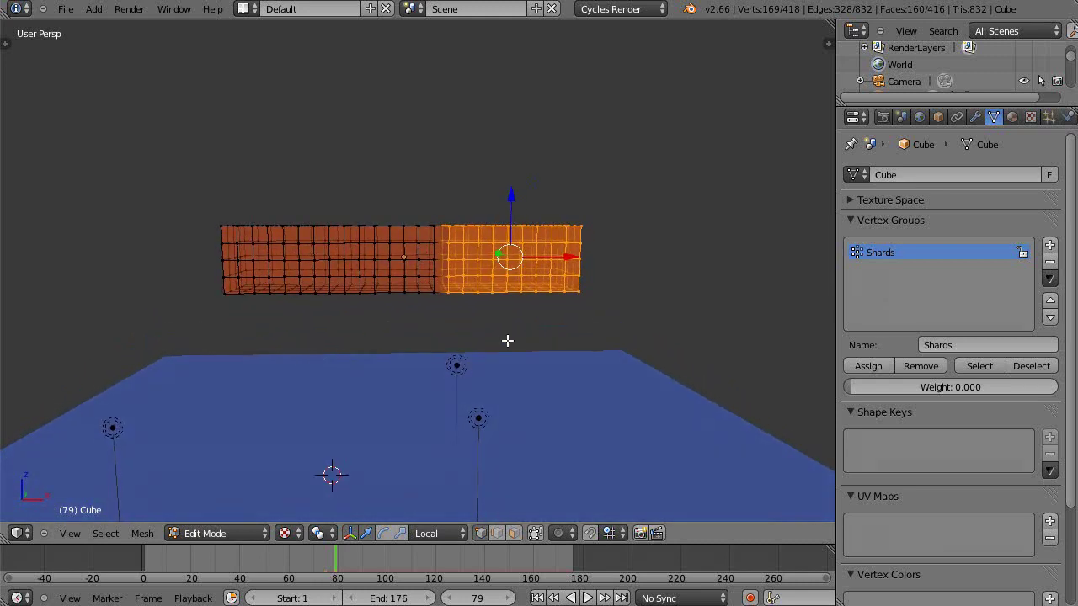
middle_drag(502, 342, 452, 328)
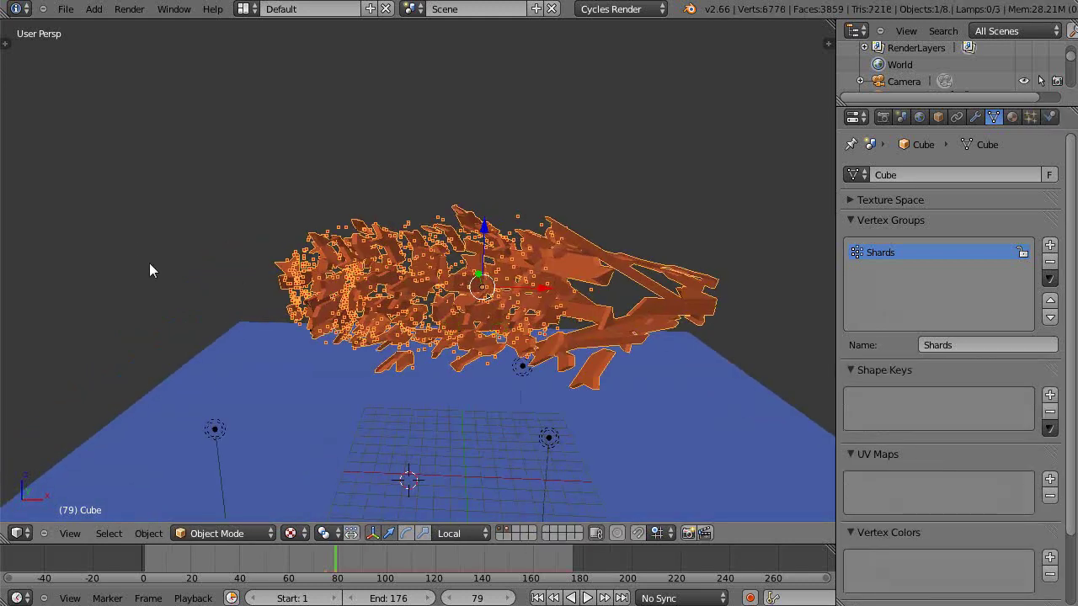
Place the 3D cursor beyond the block's left end and add a Force type force field there with strength 52.923
middle_drag(149, 269, 358, 314)
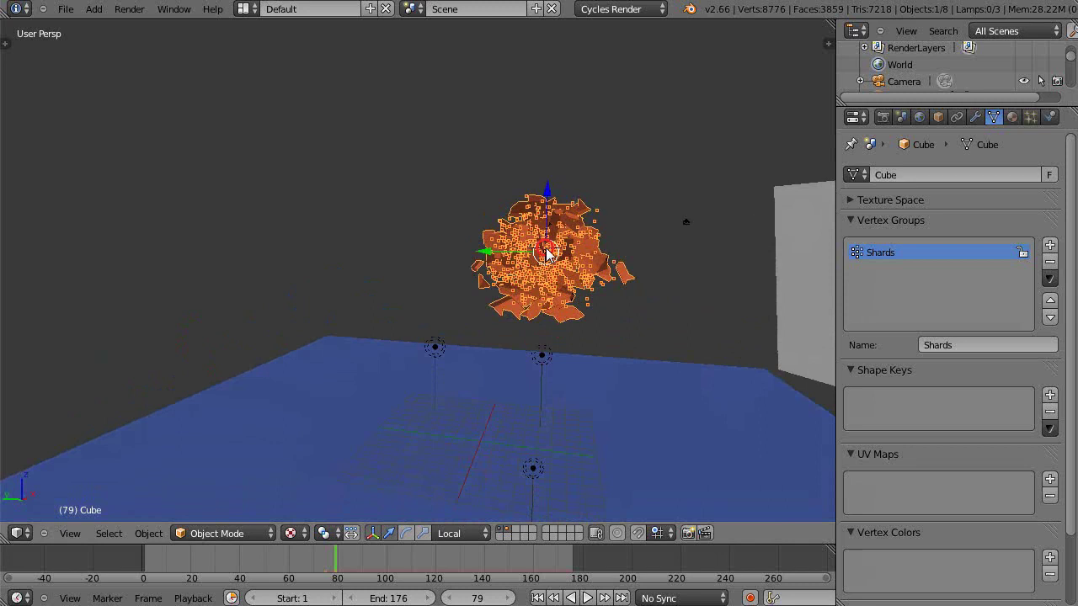
middle_drag(548, 248, 445, 329)
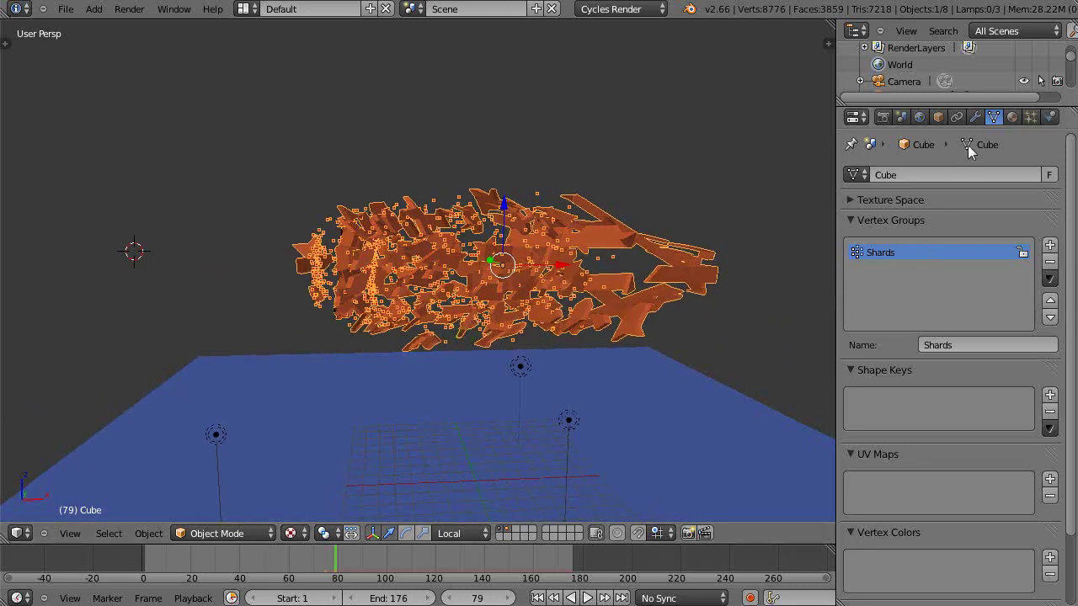
click(1050, 117)
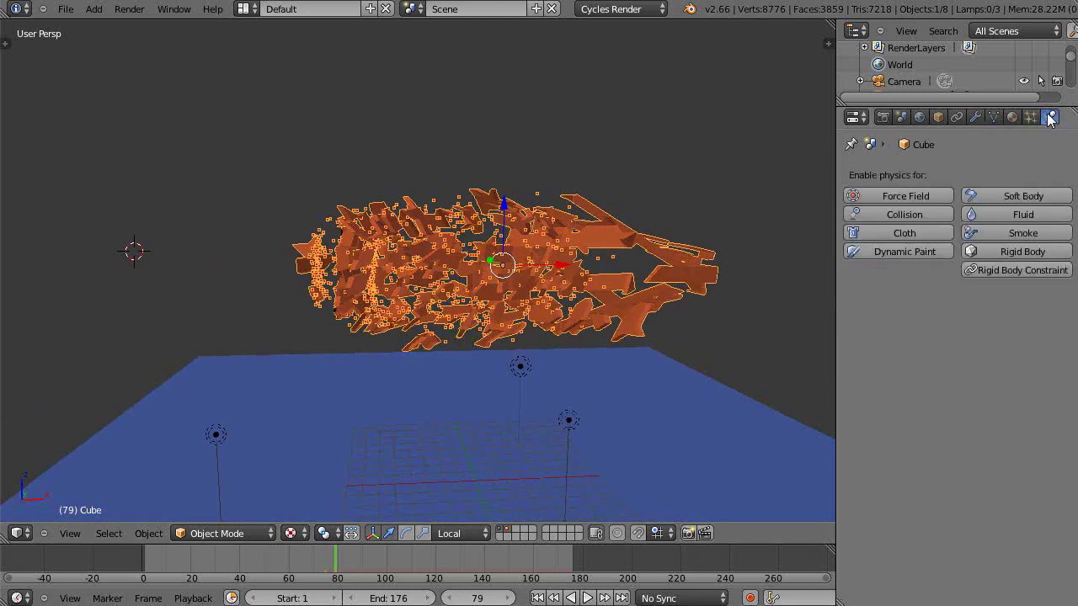
key(shift+a)
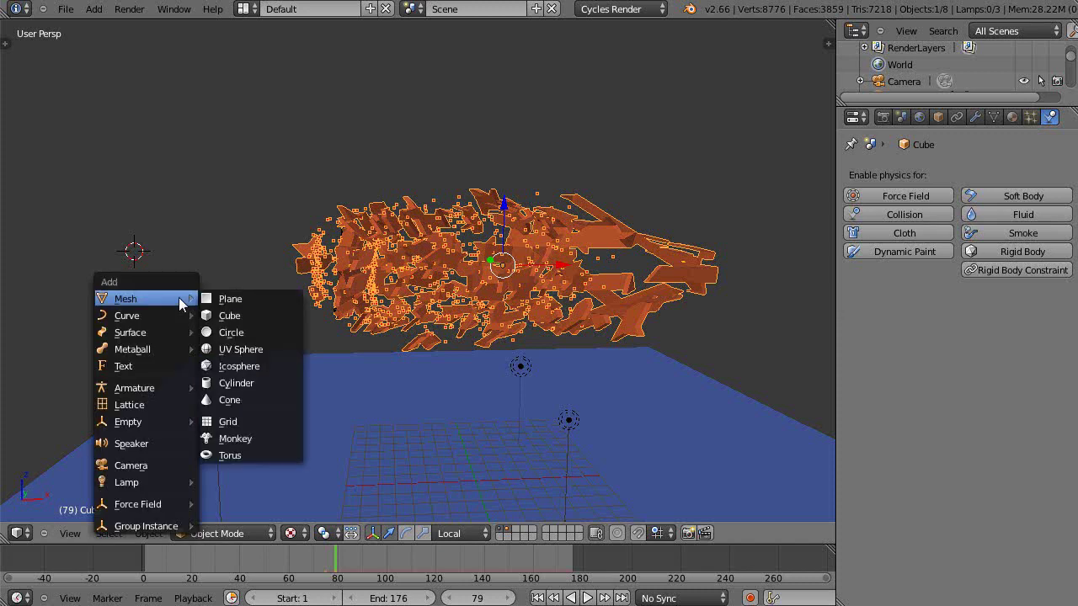
mouse_move(152, 503)
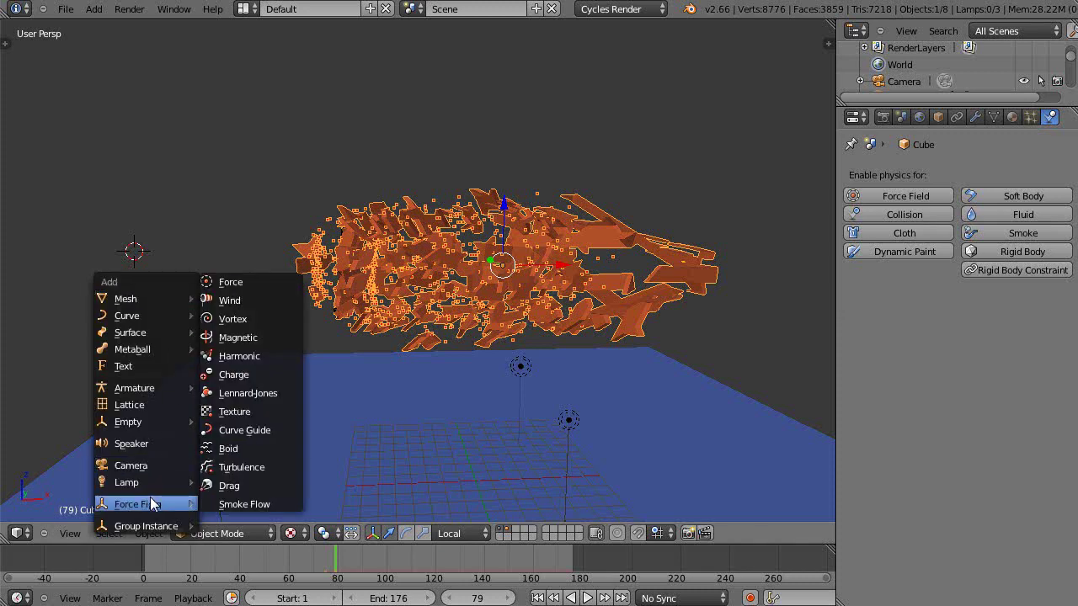
click(229, 287)
drag(875, 292, 966, 292)
mouse_move(903, 301)
mouse_down()
mouse_move(867, 303)
mouse_move(884, 299)
mouse_up()
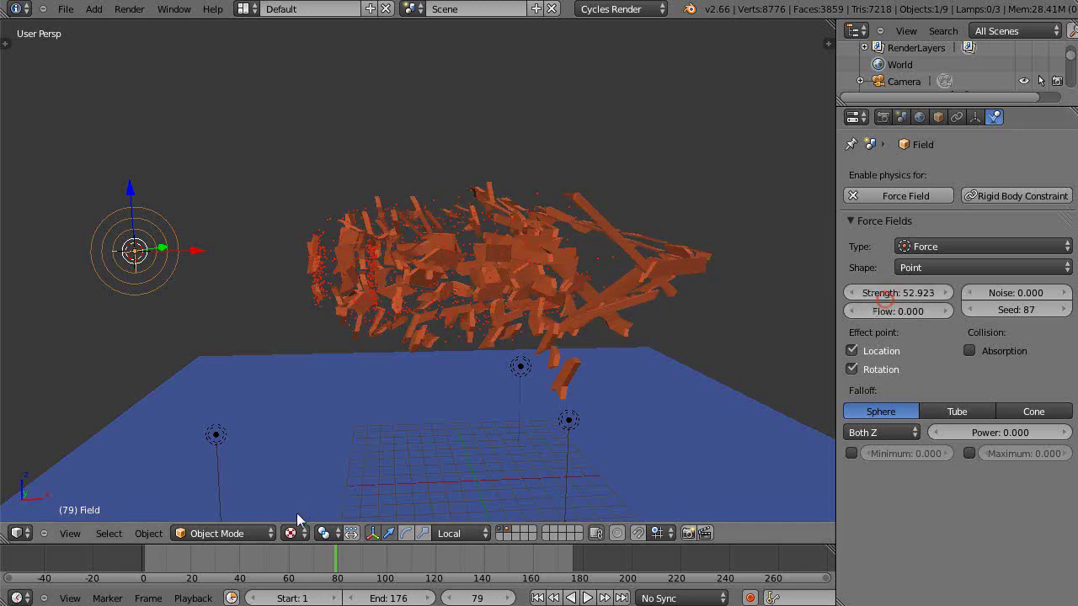
Play the animation from frame 47 to review how the force field pushes the fragments
click(258, 564)
key(alt+a)
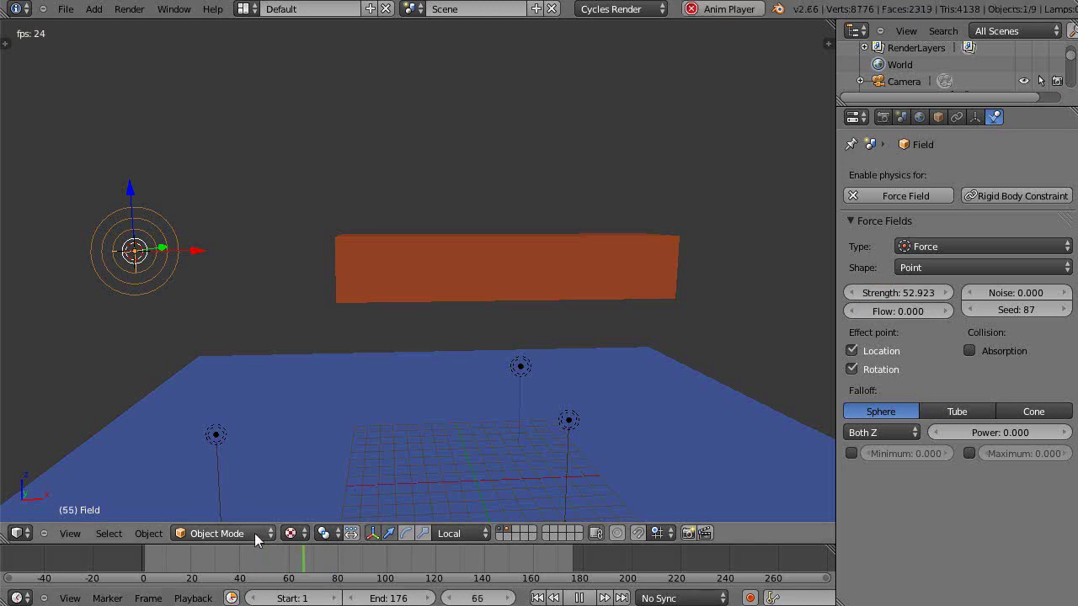
scroll(344, 457, down, 4)
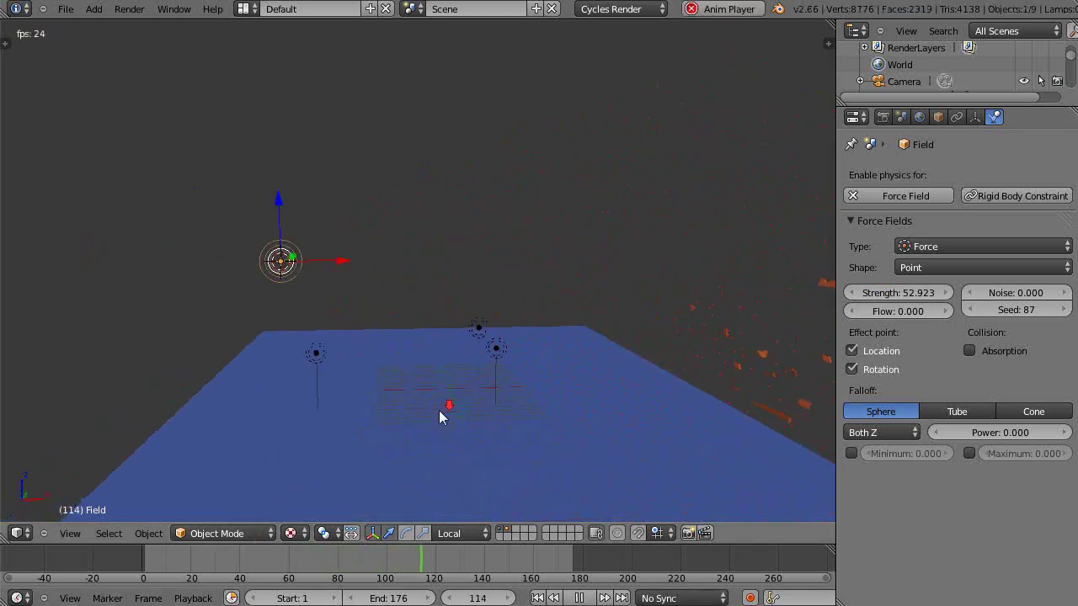
scroll(373, 416, up, 5)
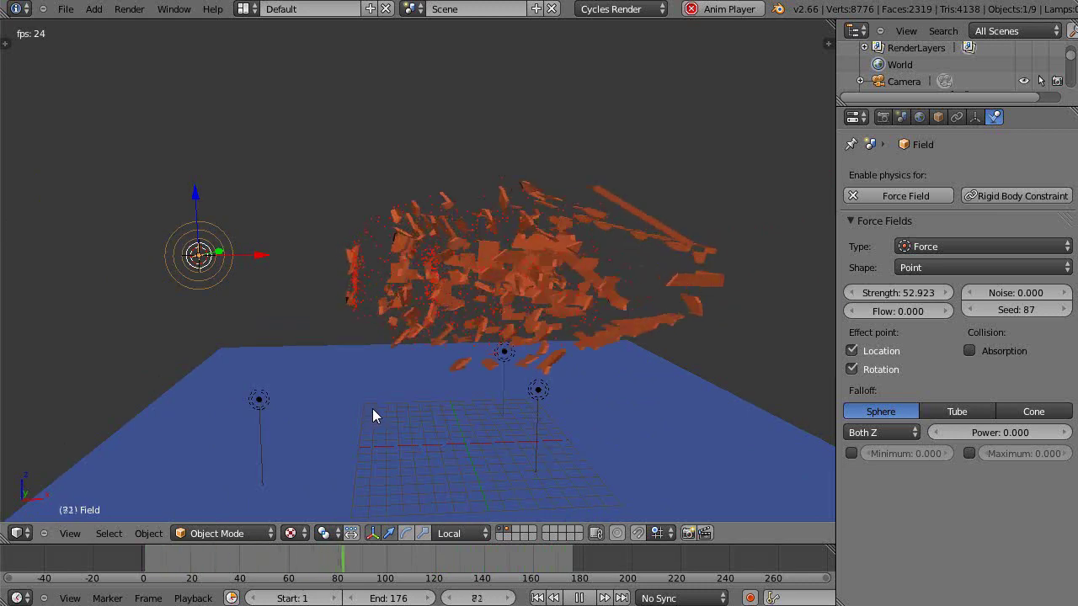
key(Escape)
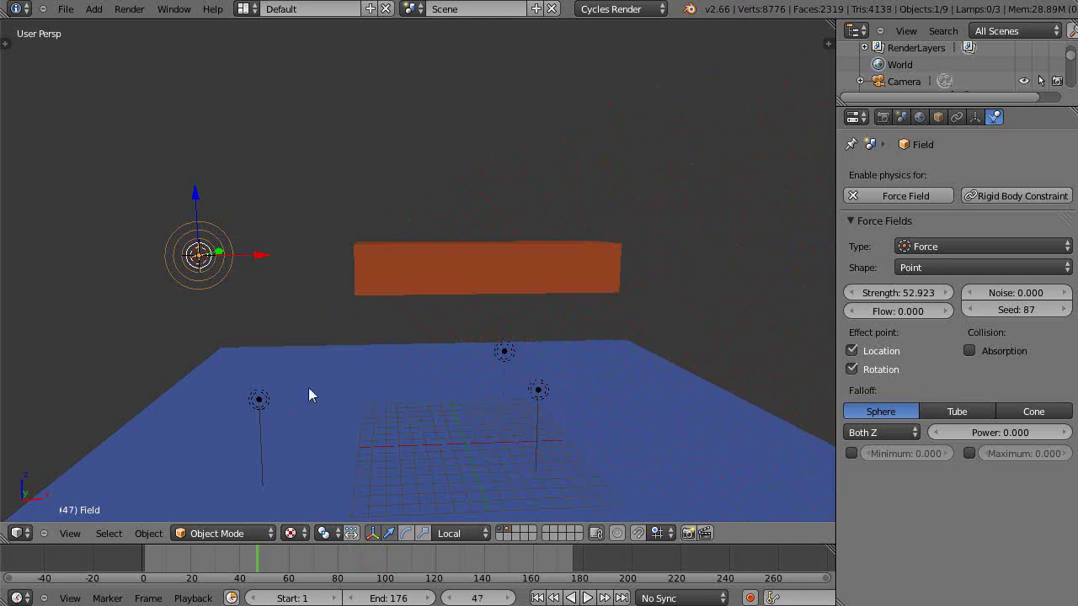
Play the animation up to frame 84 to check when the block starts to break apart
key(i)
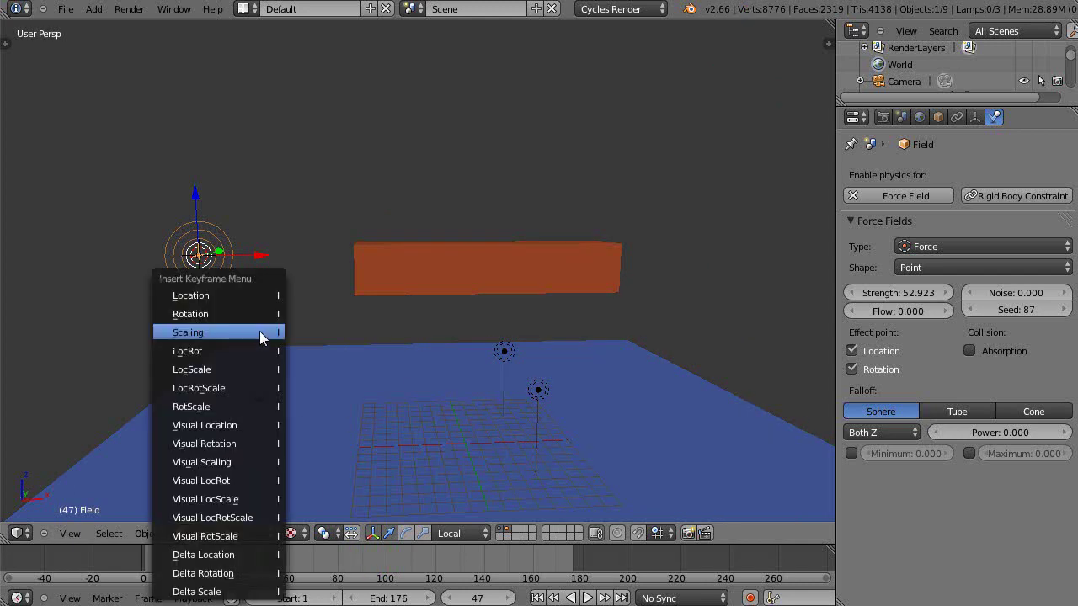
click(259, 335)
key(alt+a)
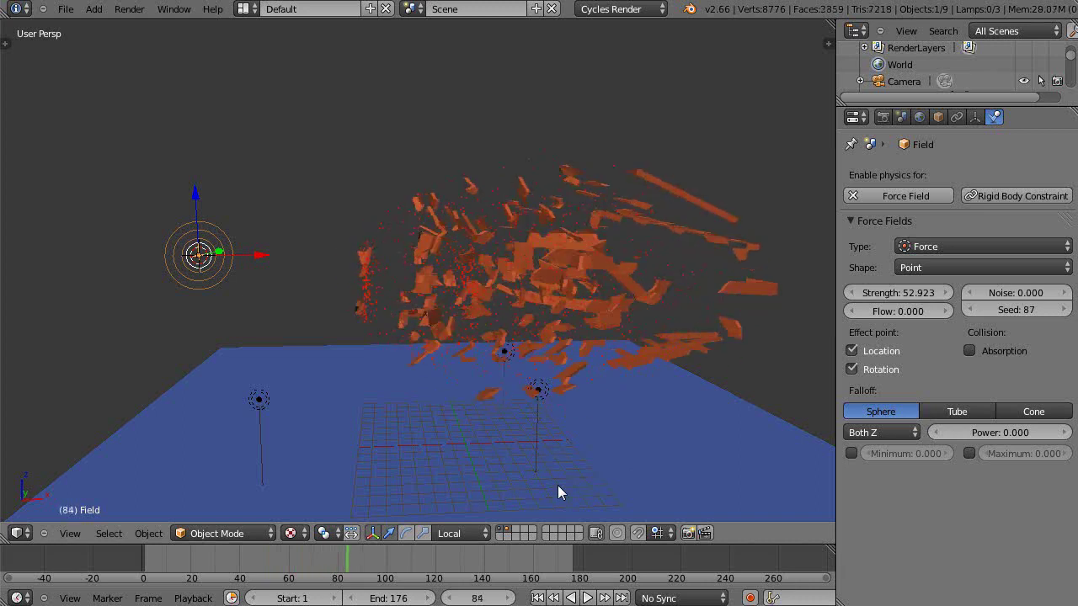
Step back to frame 75 and keyframe the force field's strength of 52.923 there
key(Left)
key(Left)
key(Left)
key(Left)
key(Left)
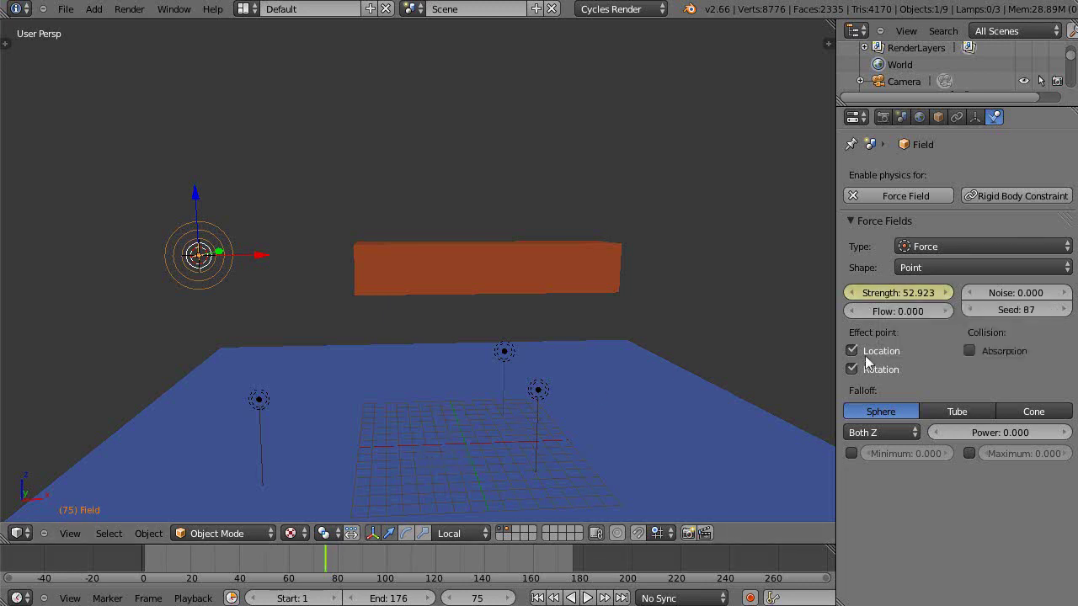
At frame 74, set the force field's strength to 0 and keyframe it
key(Left)
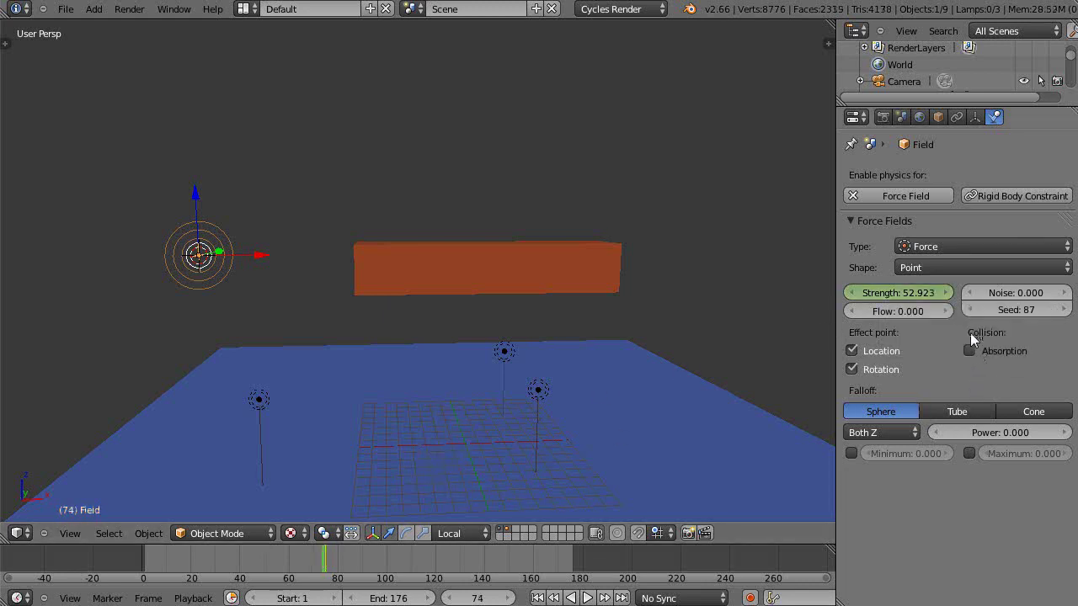
click(909, 292)
text(0)
key(Return)
key(i)
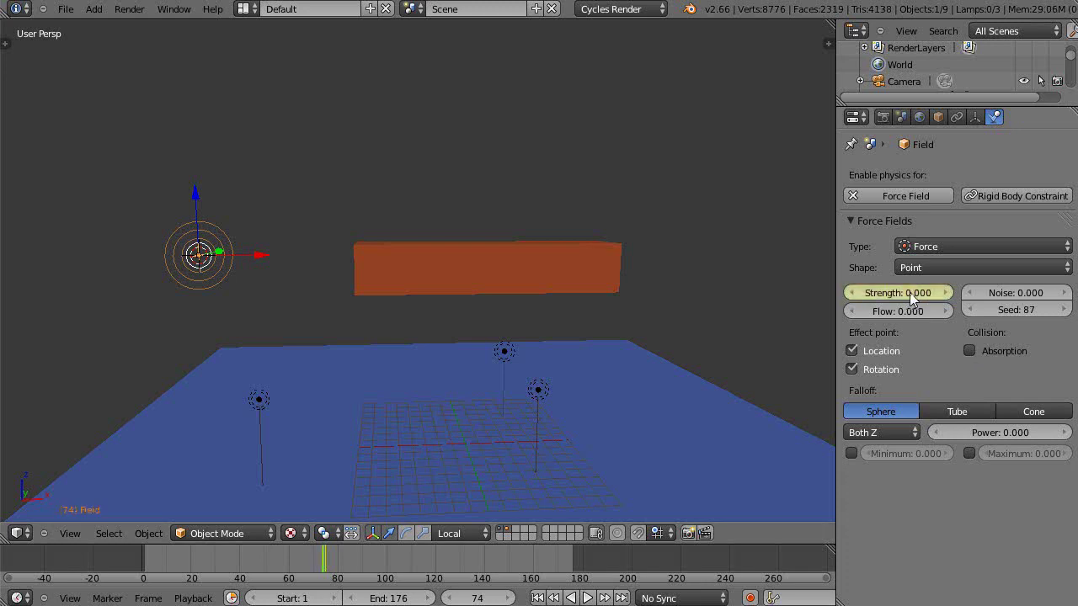
Preview the start of the explosion, return to frame 74 and keyframe the force field's location there
key(alt+a)
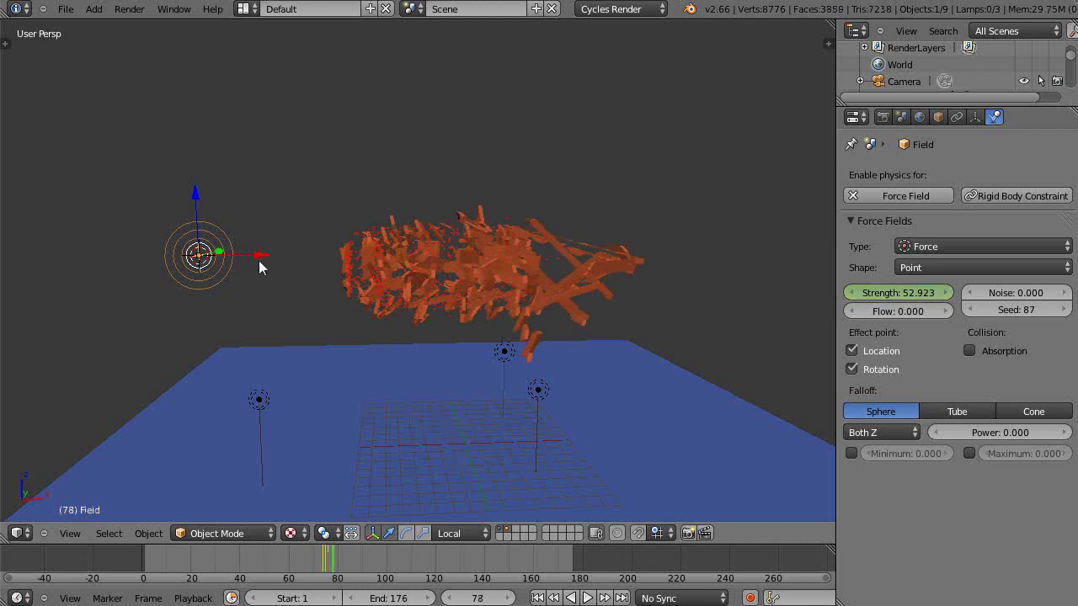
key(Escape)
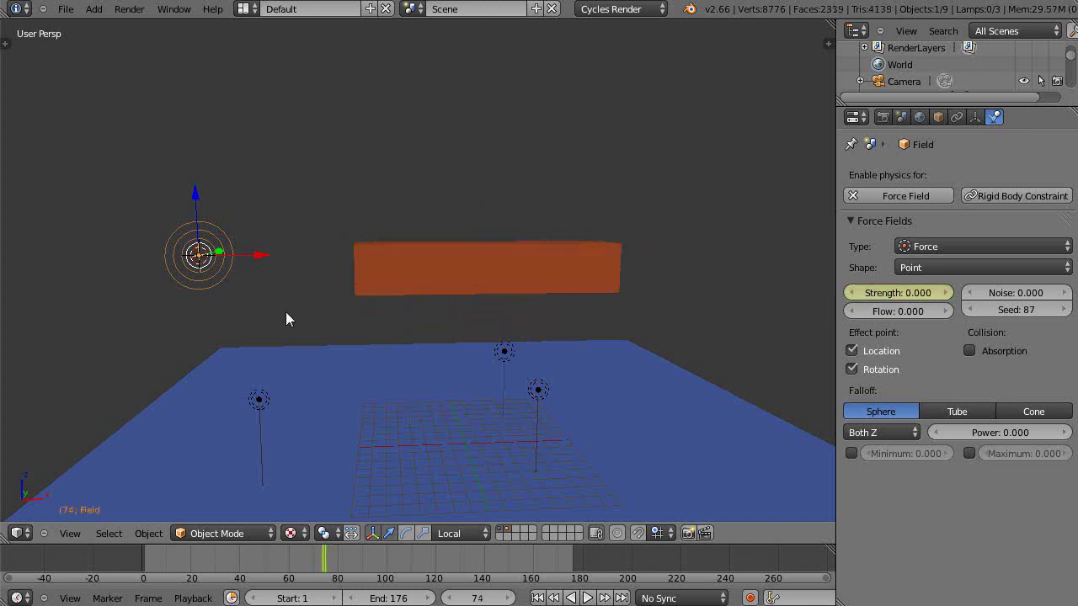
key(i)
click(291, 271)
At frame 79, move the force field along its X axis past the block's right end and keyframe its location
key(alt+a)
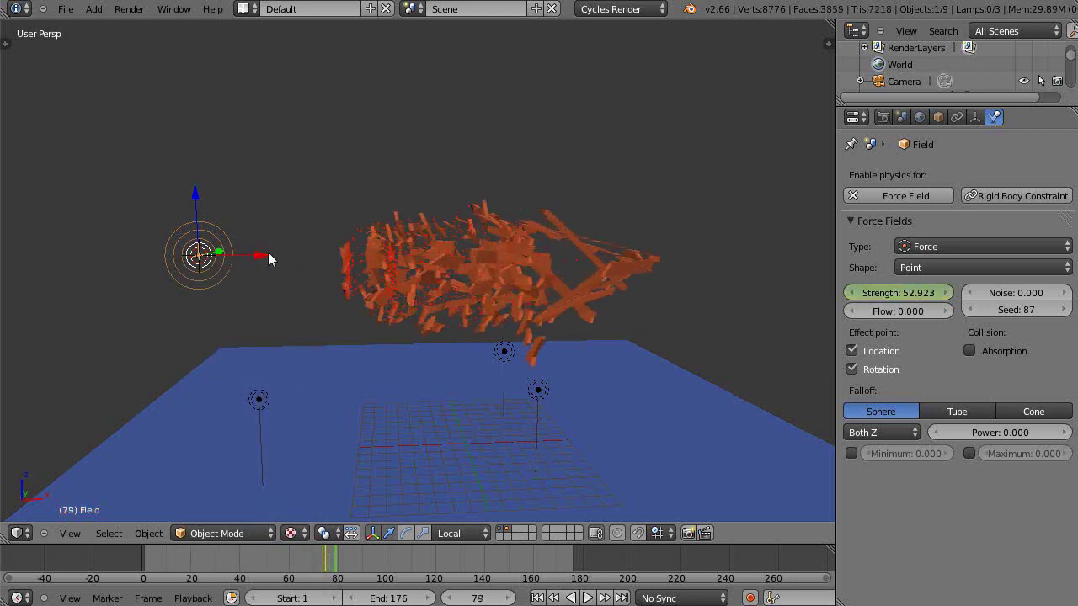
drag(268, 252, 804, 282)
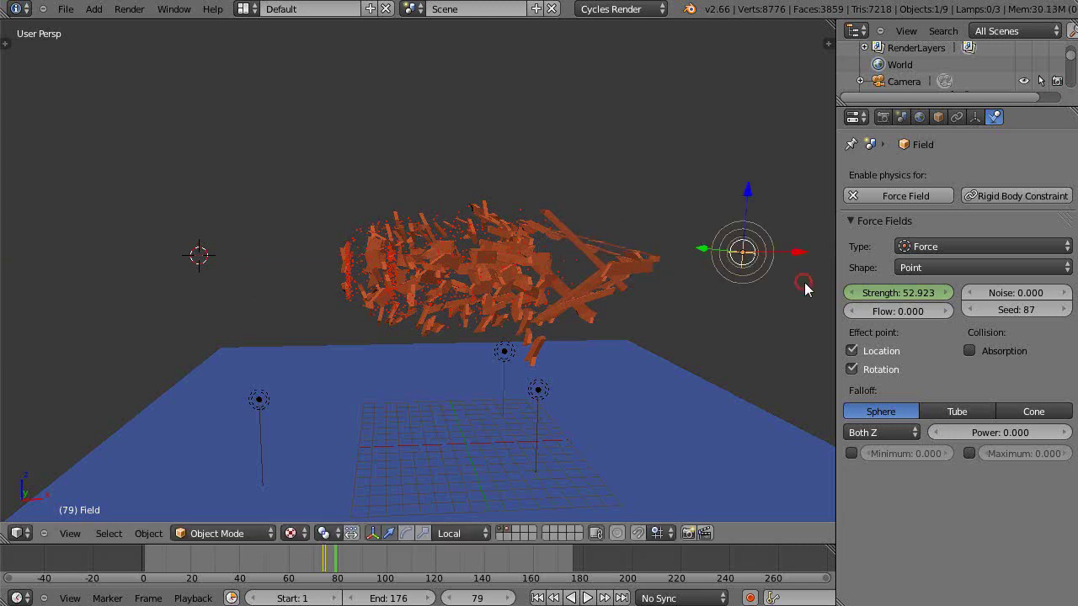
key(i)
click(548, 271)
Set the force field's strength to 0 at frame 79 and keyframe it
click(888, 293)
text(0)
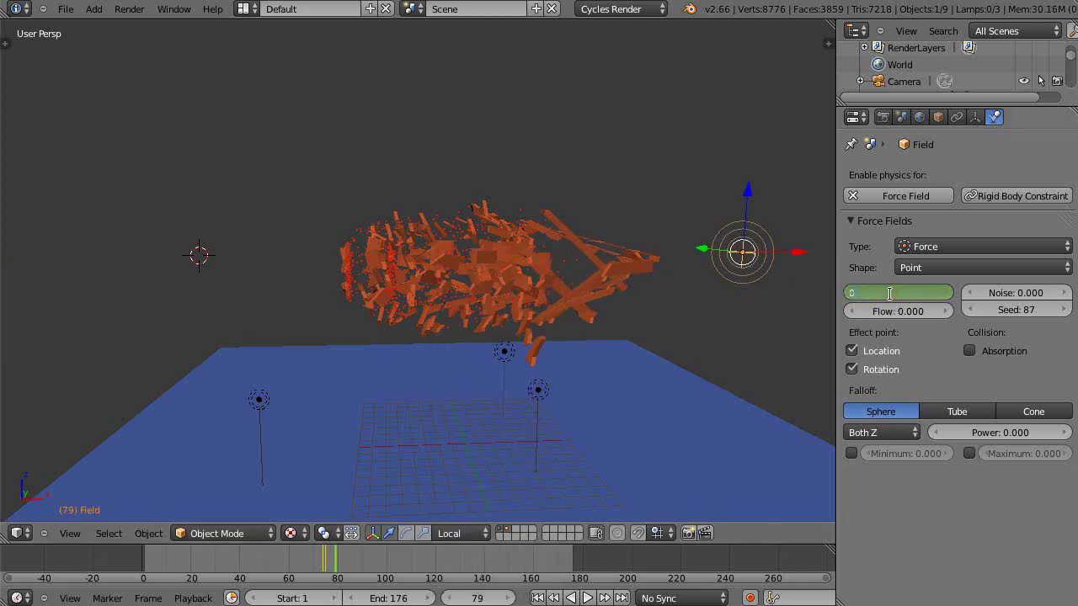
key(Return)
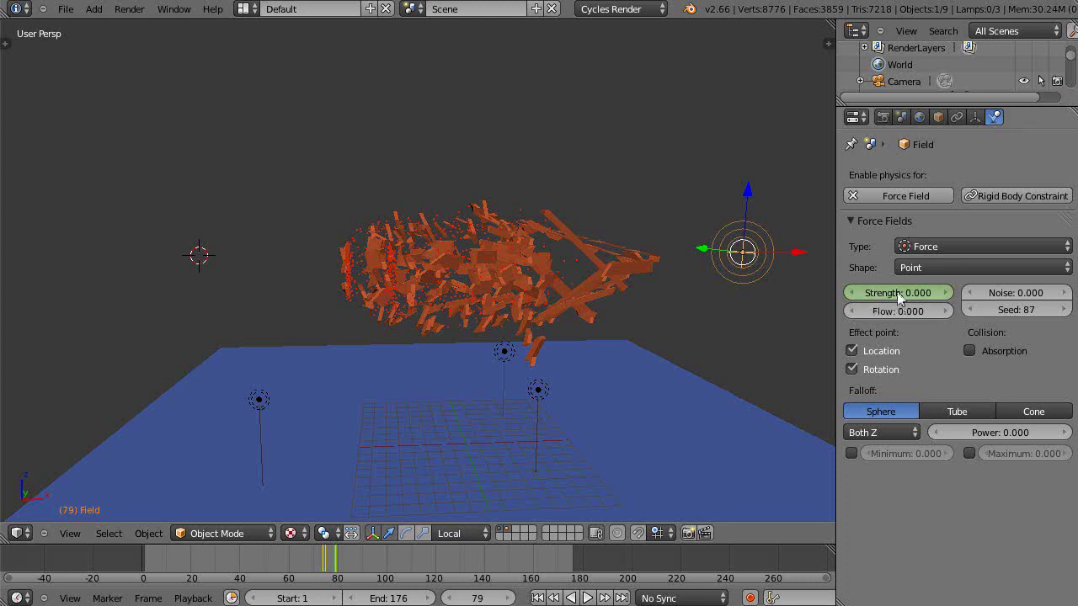
key(i)
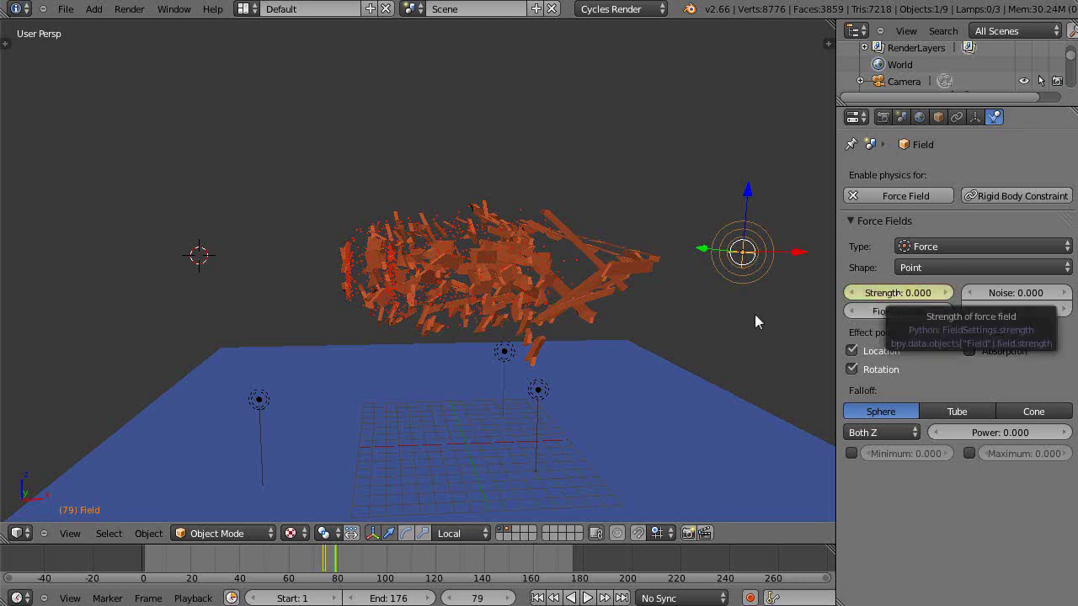
Play the animation from the start in a maximized 3D view and review the moving force field's effect from several angles
key(alt+a)
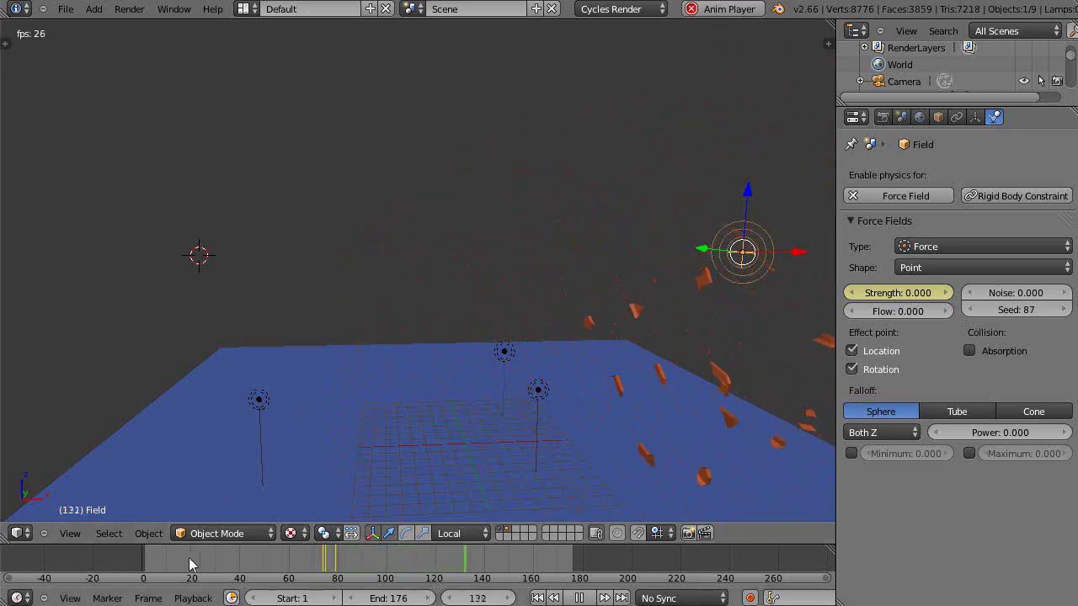
click(250, 561)
click(130, 577)
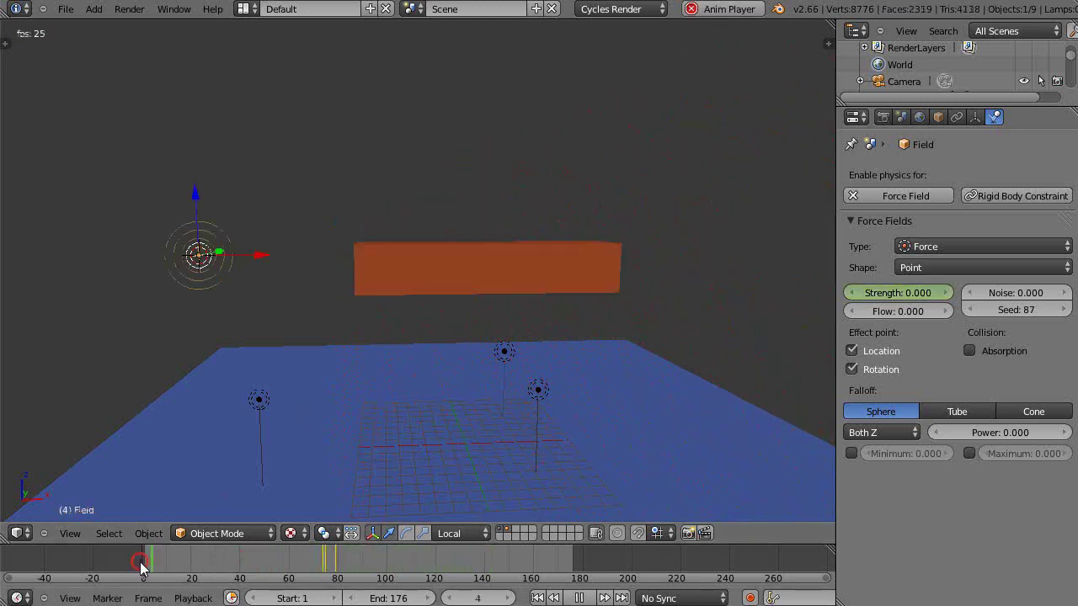
scroll(618, 420, down, 1)
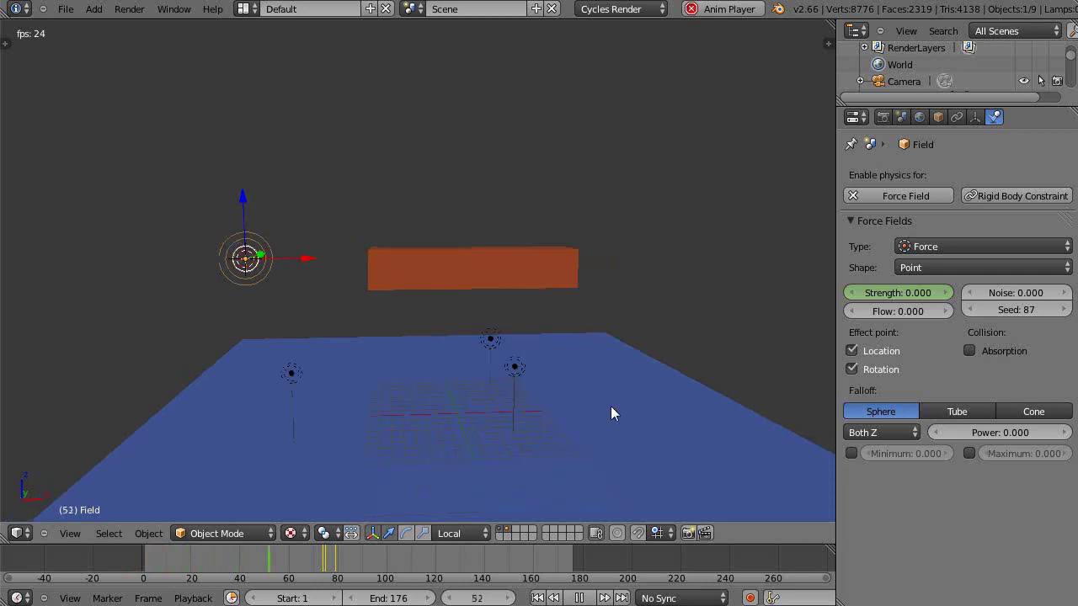
key(ctrl+Up)
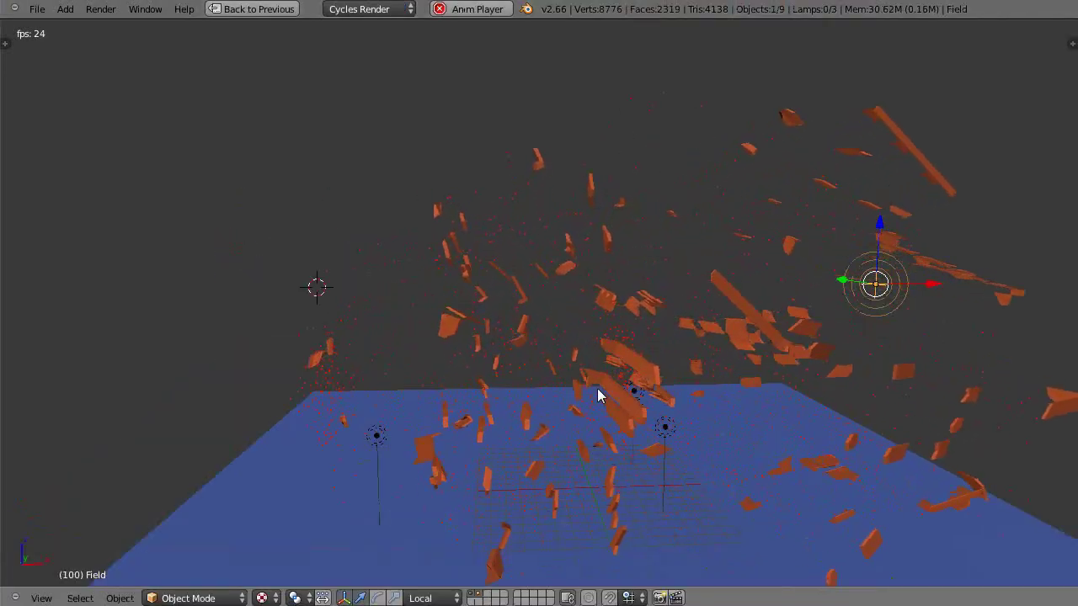
scroll(595, 409, down, 2)
shift+middle_drag(597, 398, 555, 425)
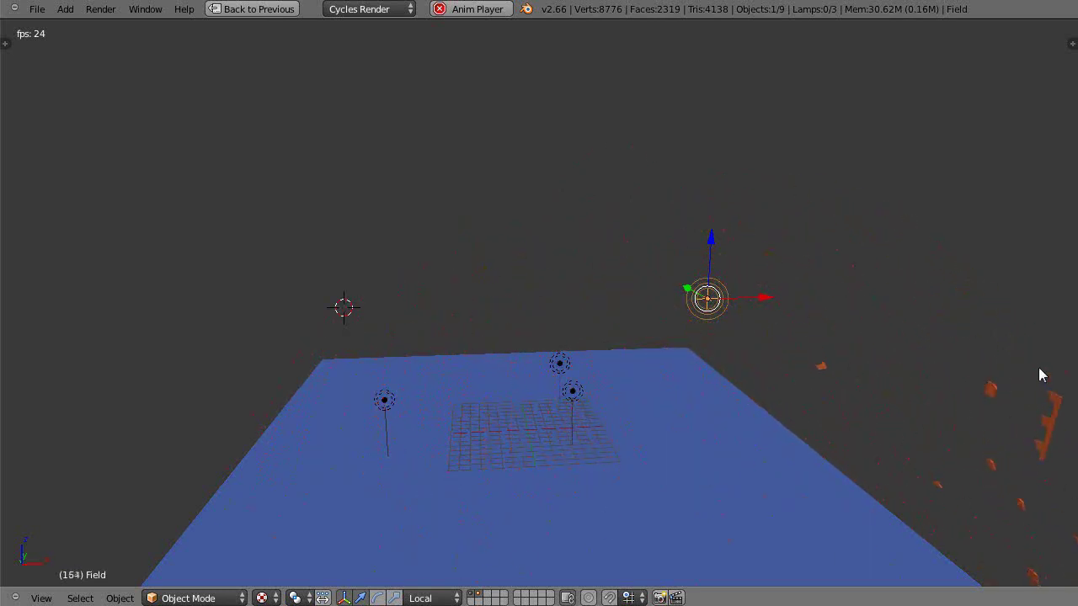
scroll(651, 450, up, 3)
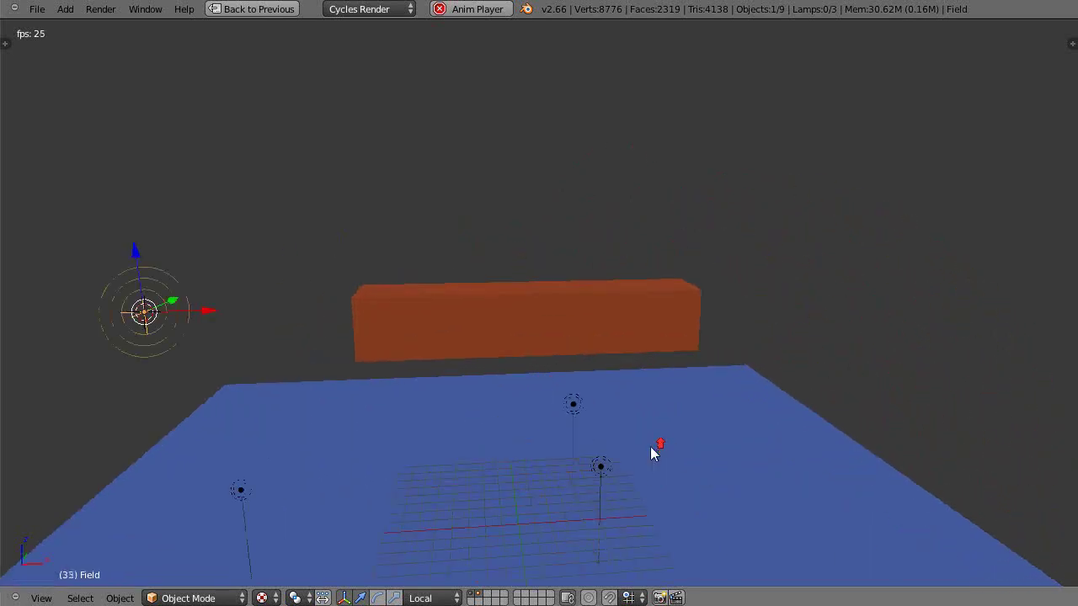
middle_drag(637, 441, 587, 426)
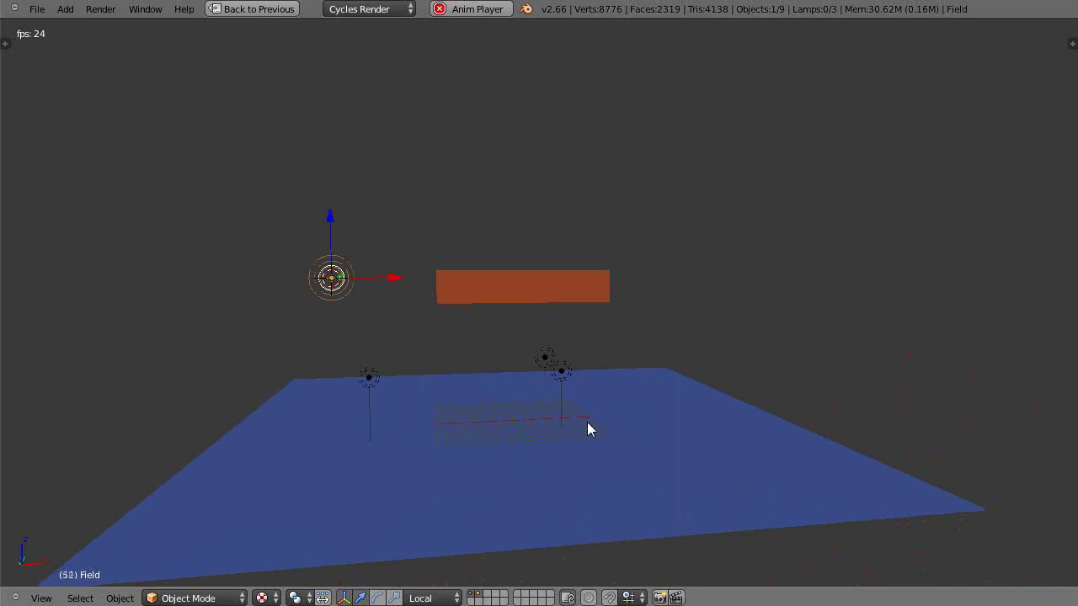
middle_drag(596, 430, 603, 474)
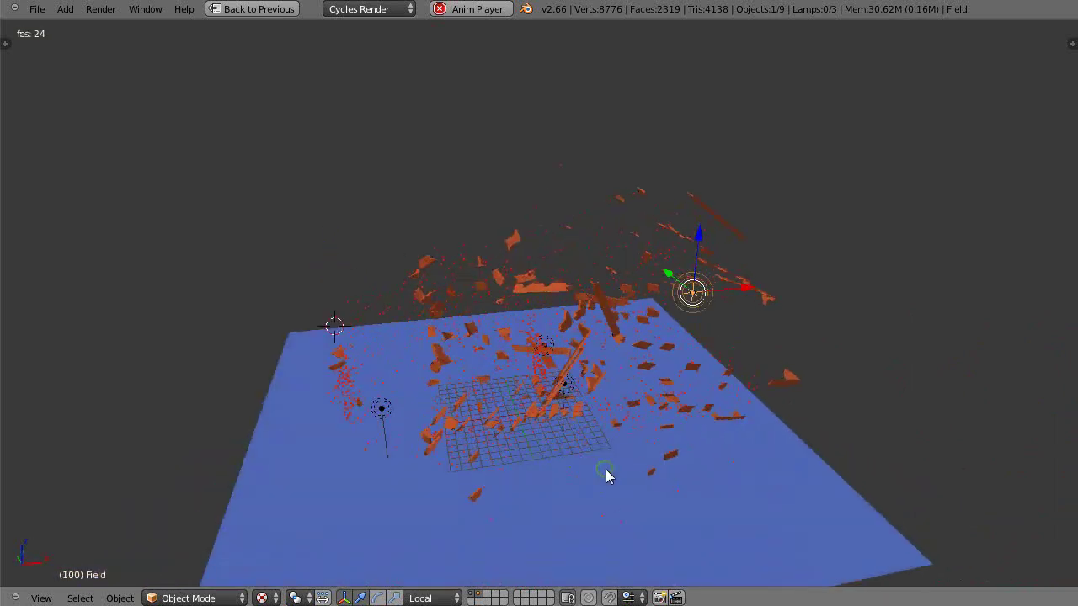
scroll(605, 469, up, 2)
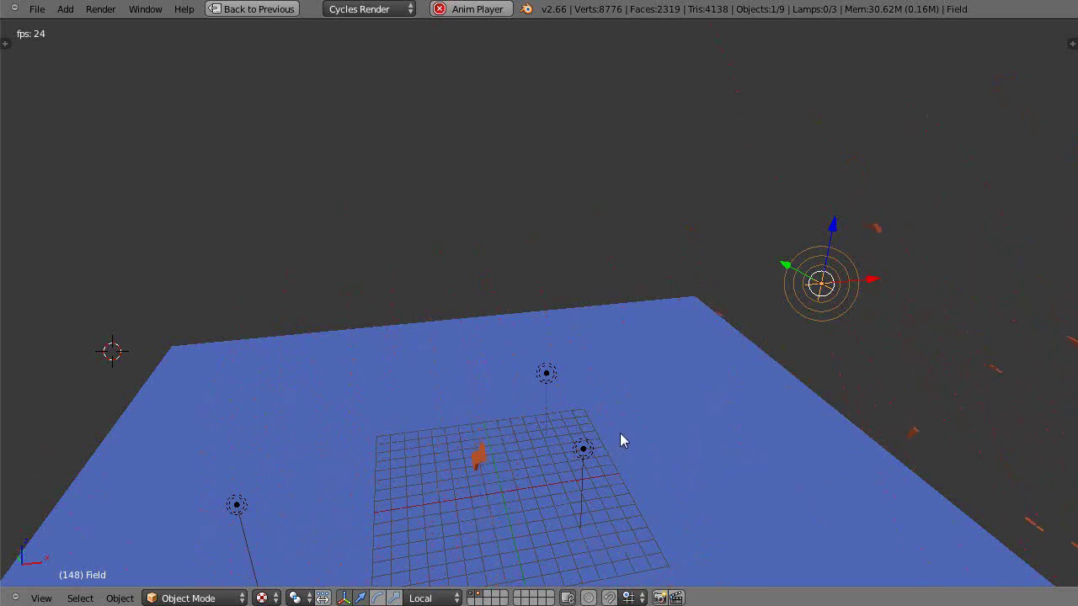
Stop the playback and examine the fragments at frame 79 from another angle
key(Escape)
mouse_move(618, 469)
middle_down()
mouse_move(632, 438)
mouse_move(614, 462)
mouse_move(738, 490)
mouse_move(633, 468)
middle_up()
scroll(637, 469, down, 3)
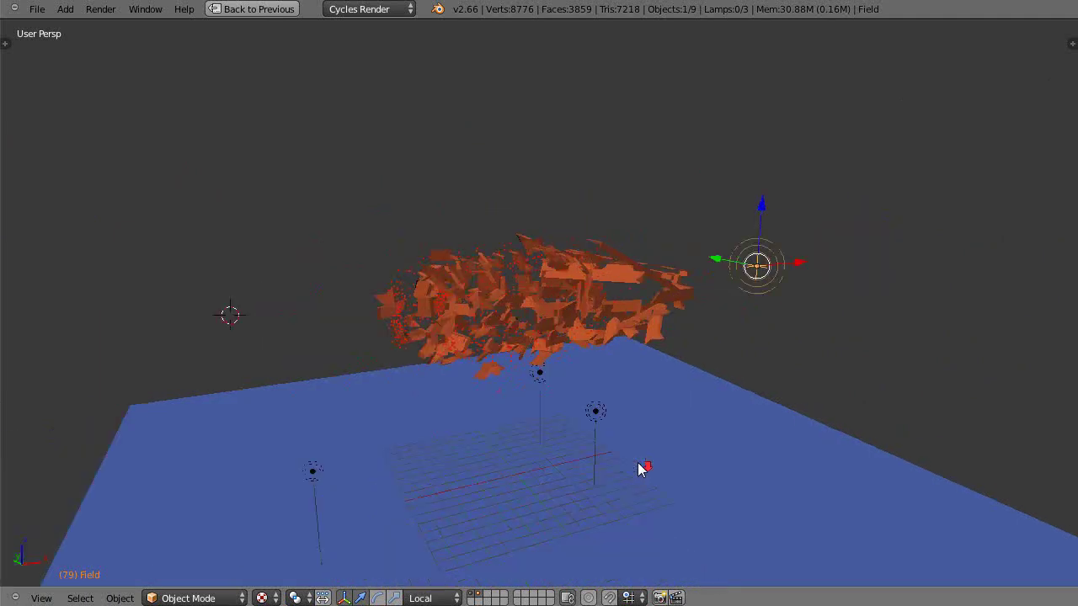
scroll(640, 469, up, 2)
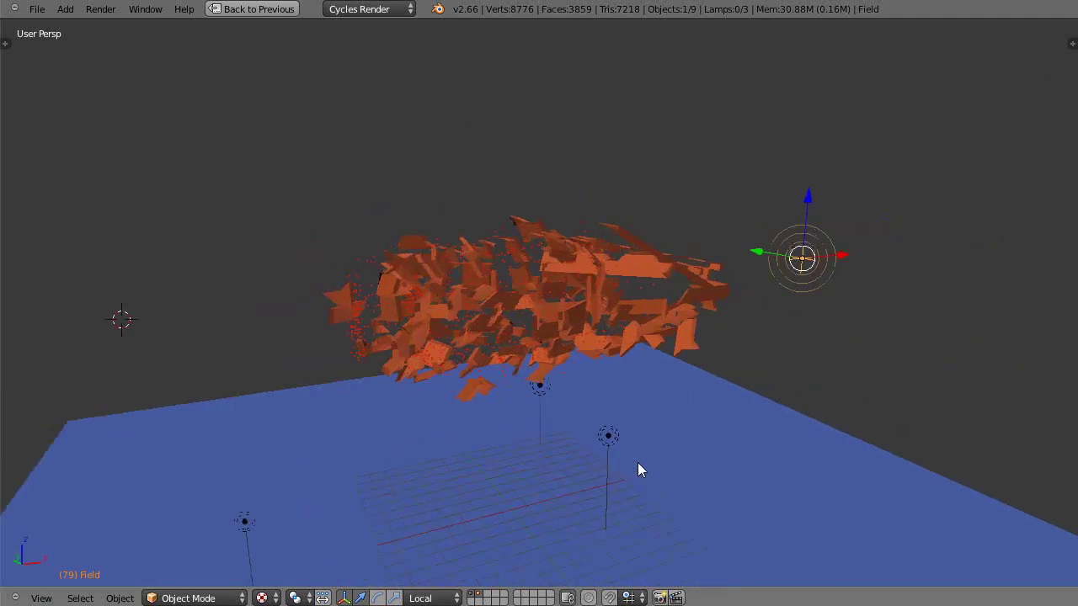